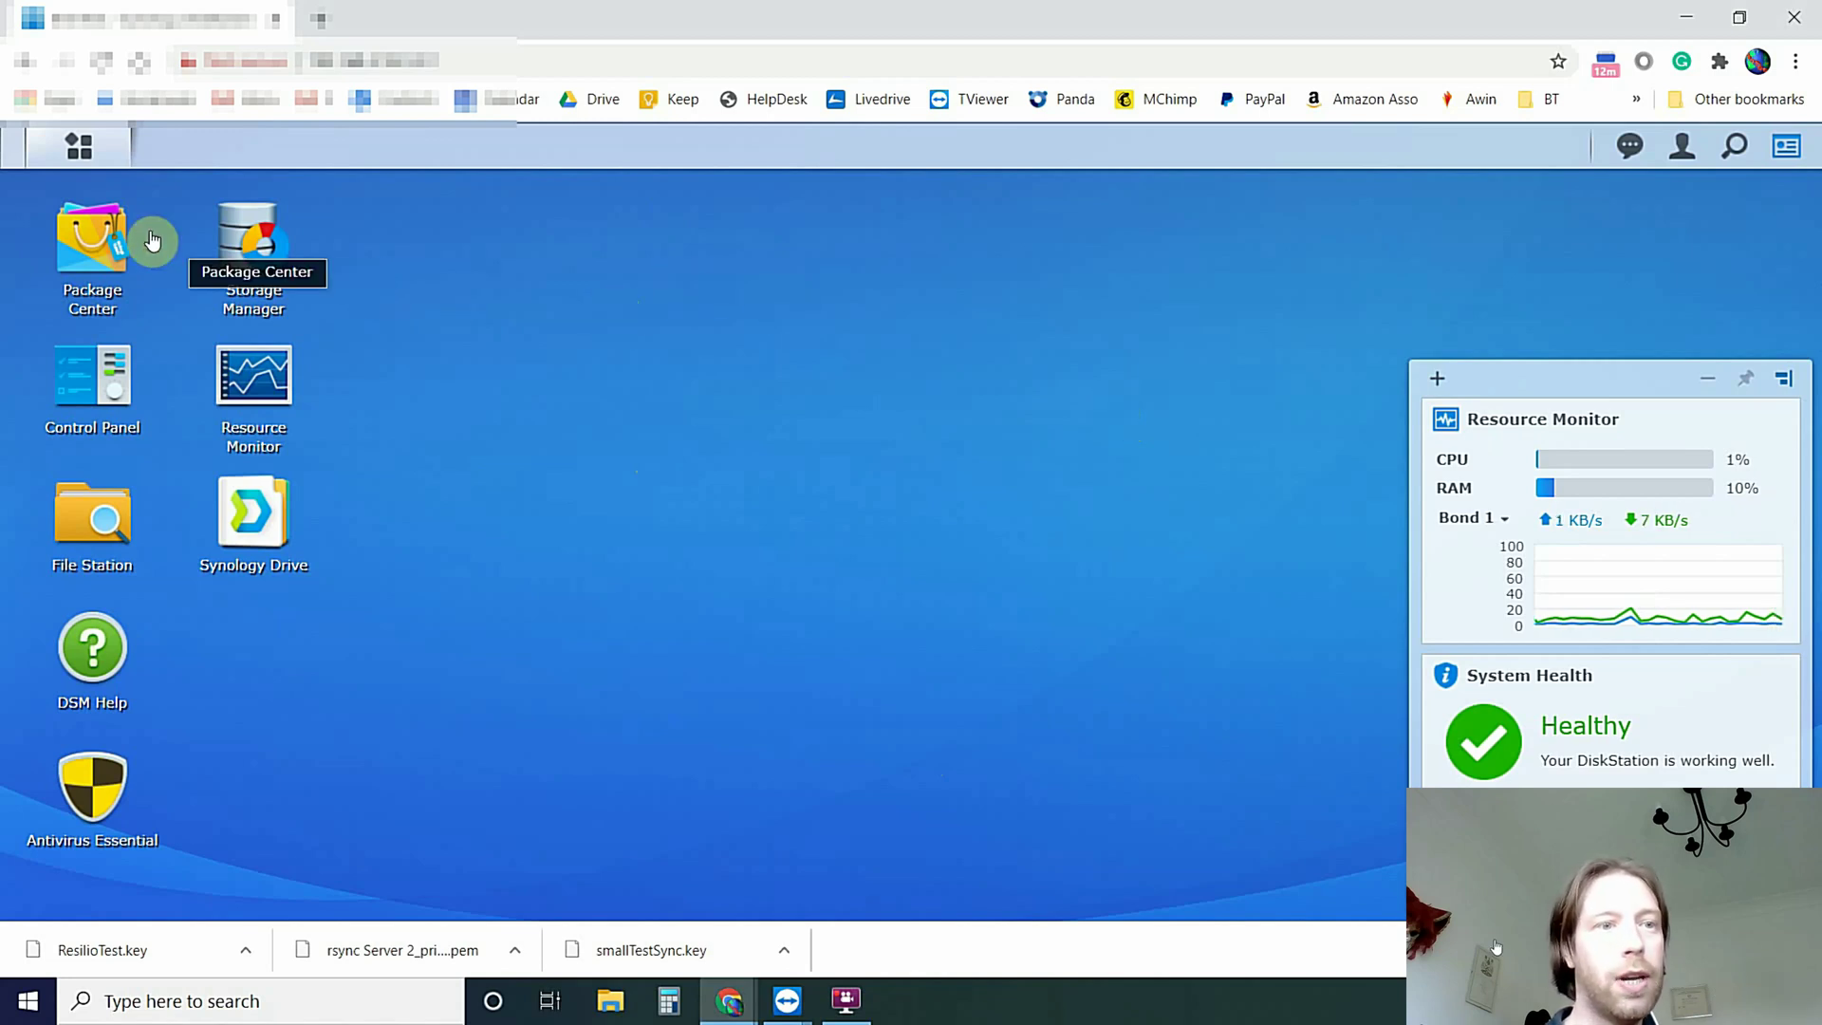
# Search Package Center for 'resilio' and start installing the Resilio Sync package
pyautogui.click(90, 246)
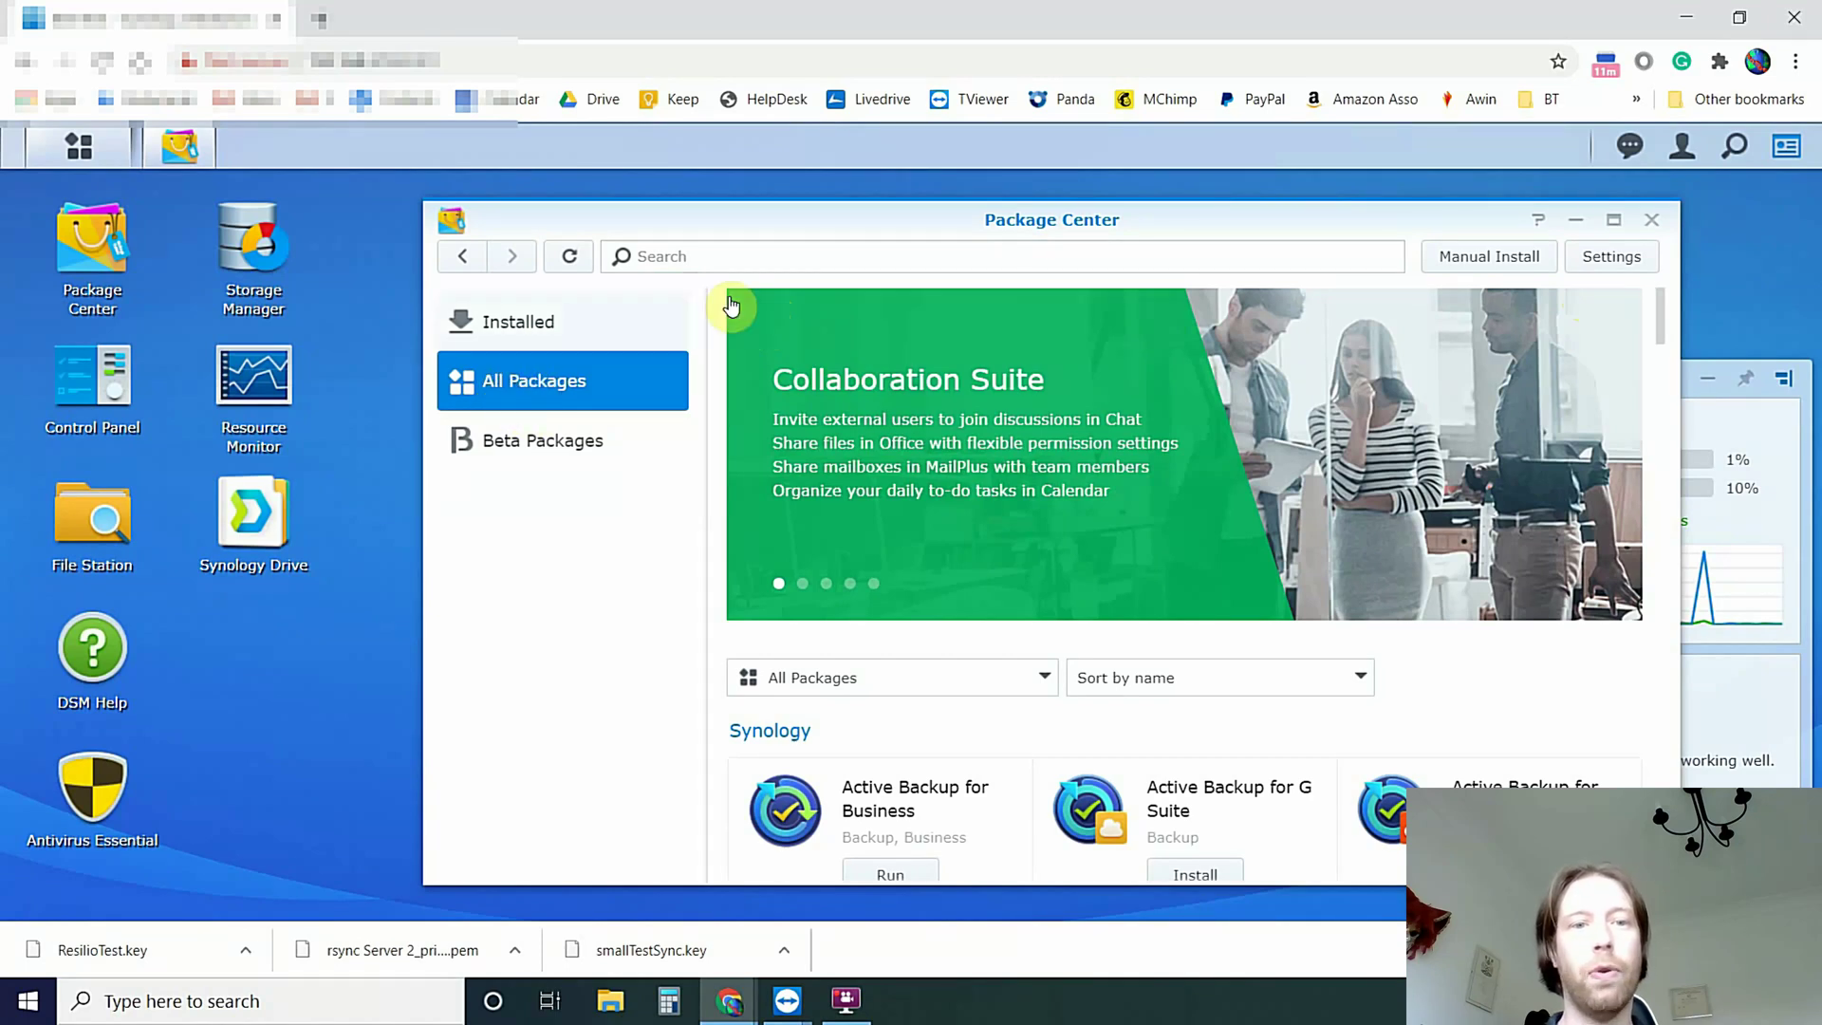
pyautogui.click(705, 252)
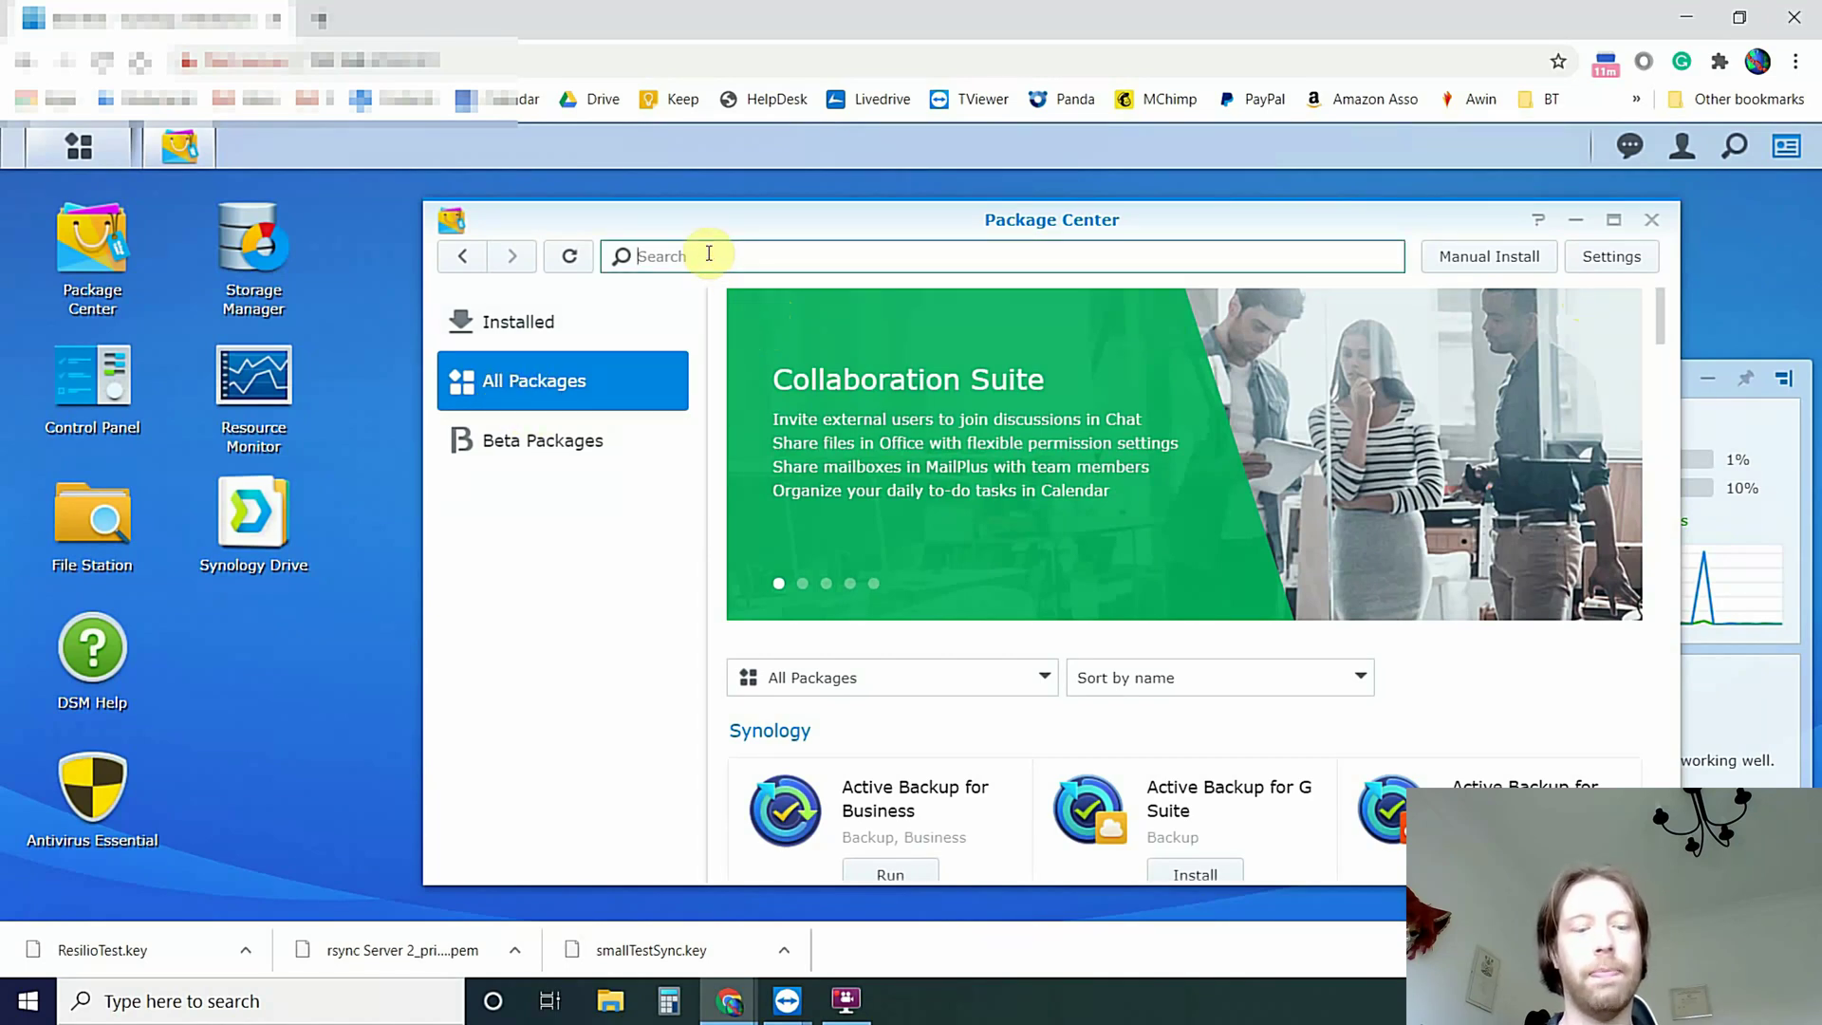
pyautogui.write('resilio')
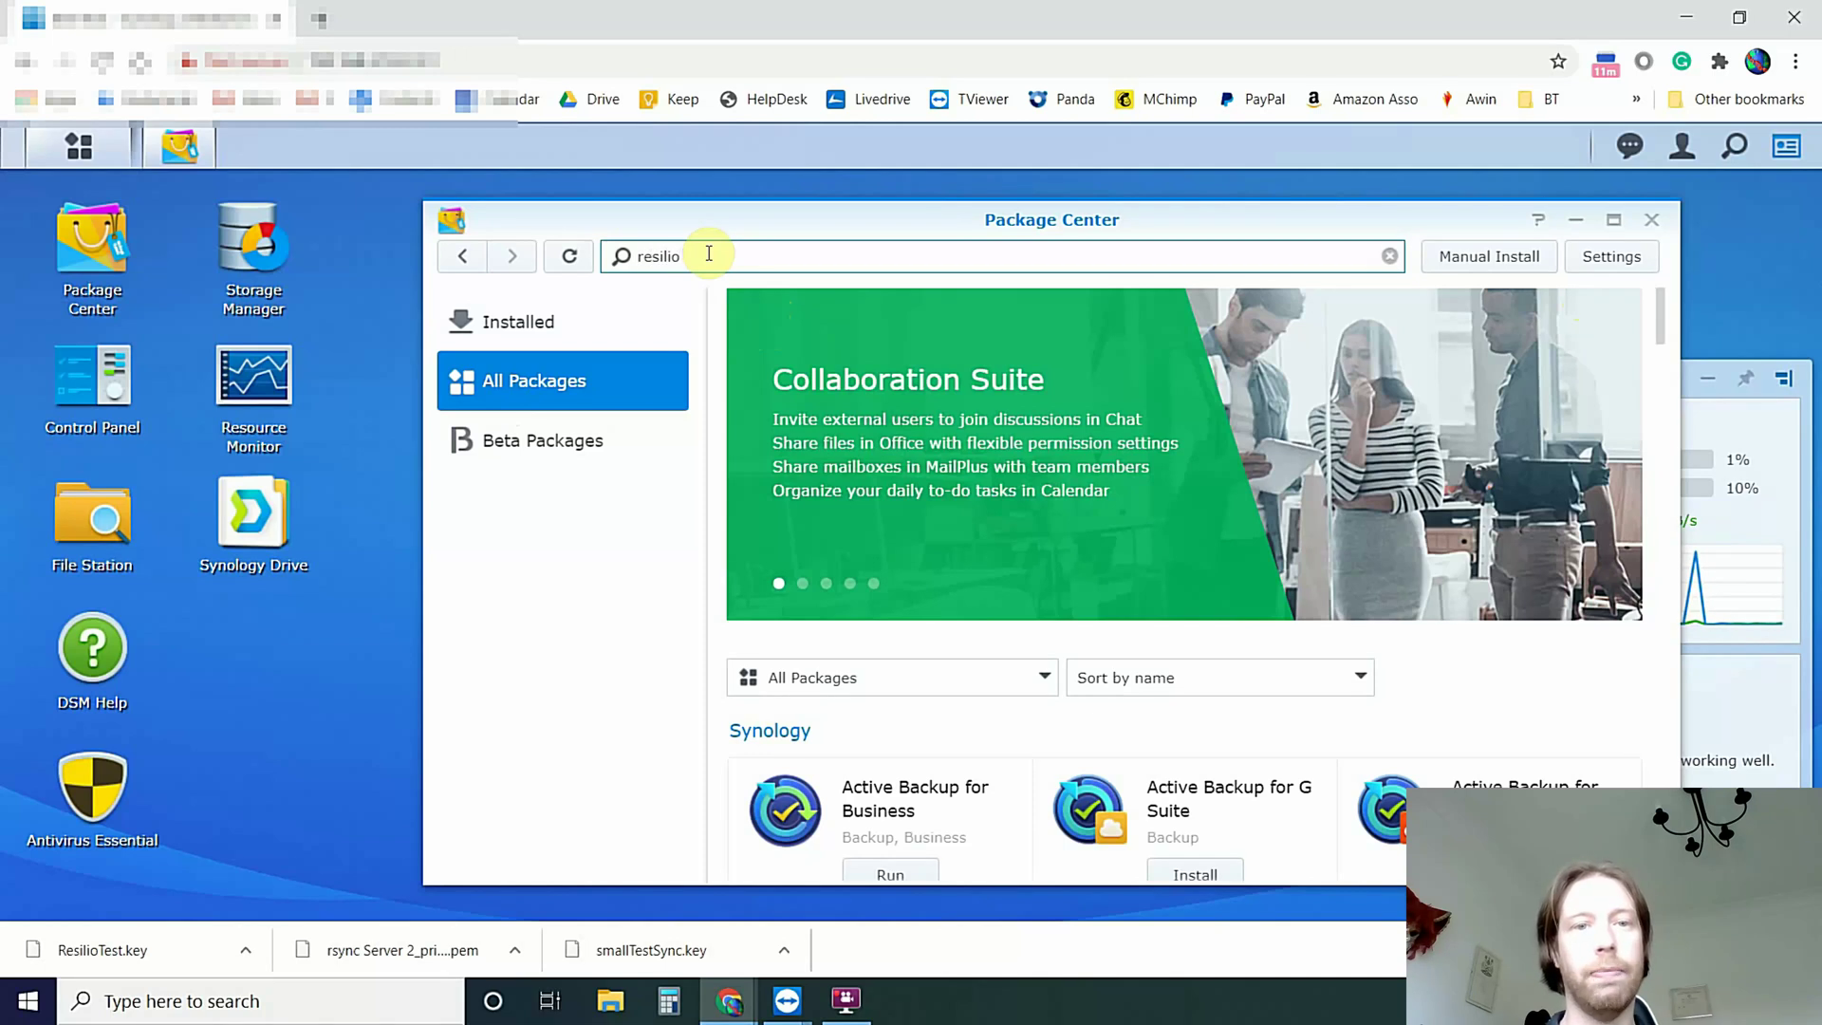
pyautogui.click(890, 455)
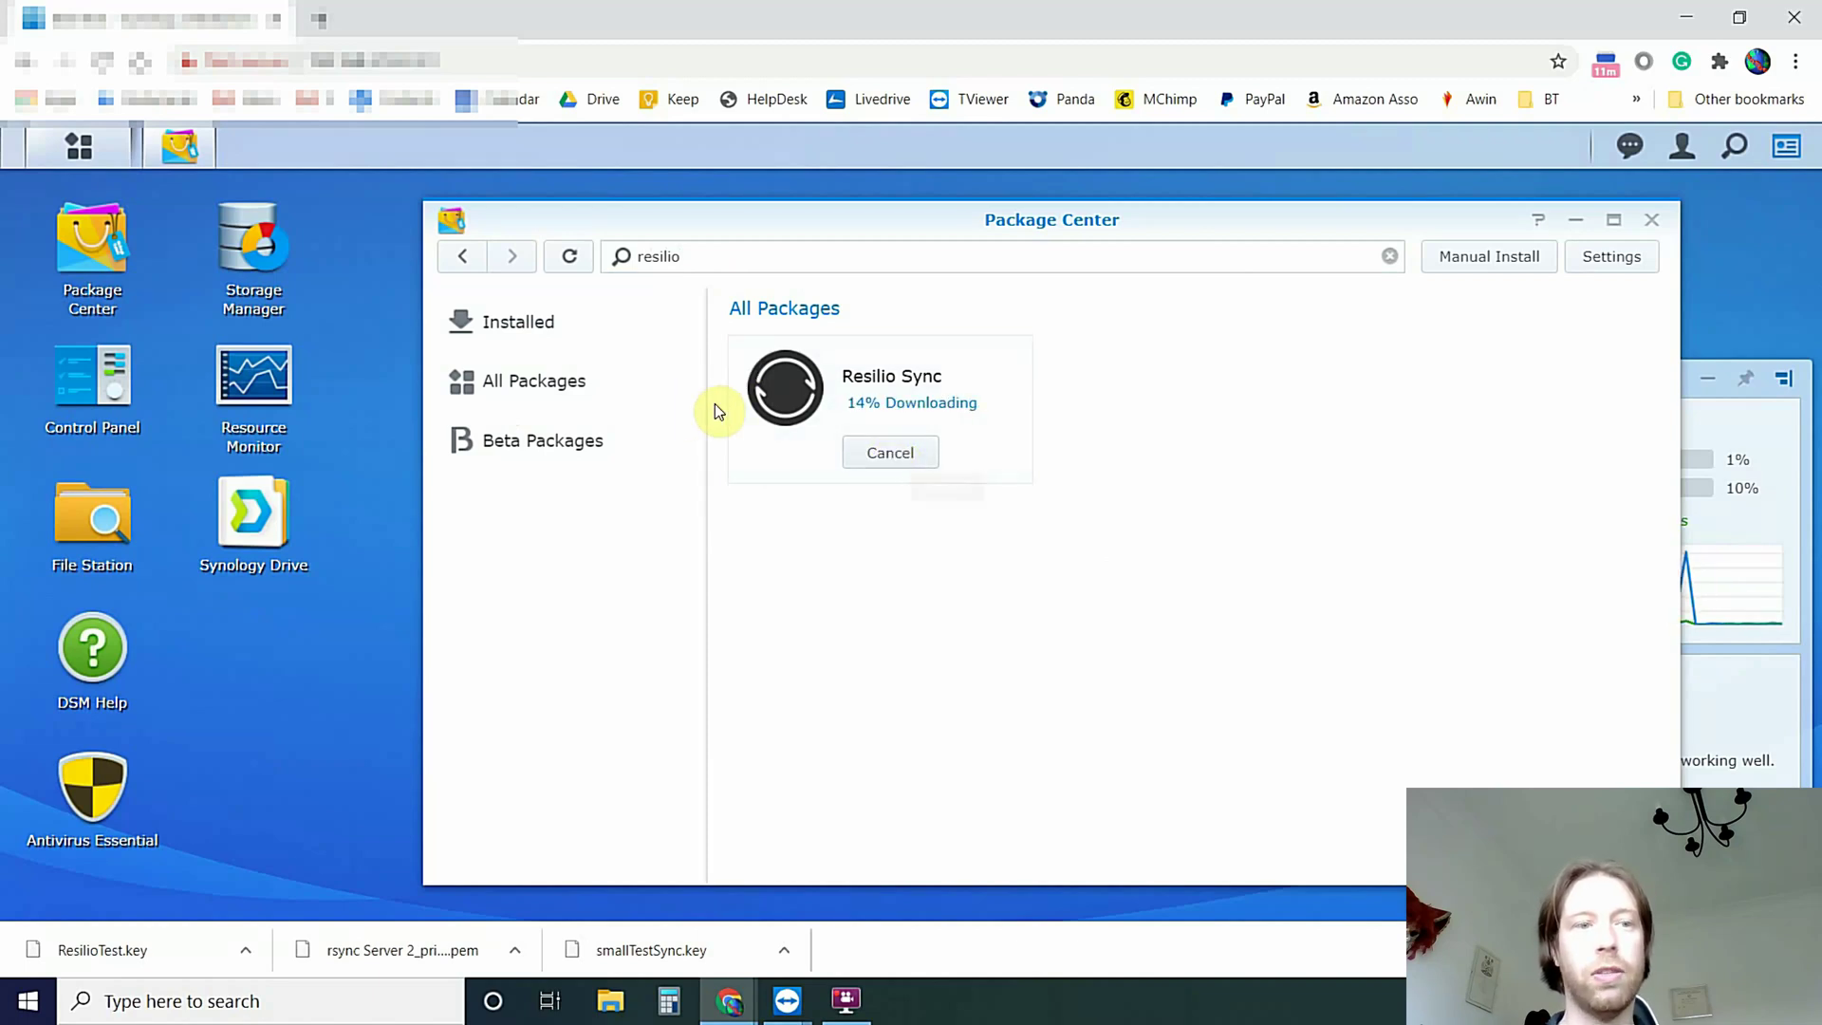
# Start a new shared folder in Control Panel named ResilioTest and continue to encryption
pyautogui.click(90, 383)
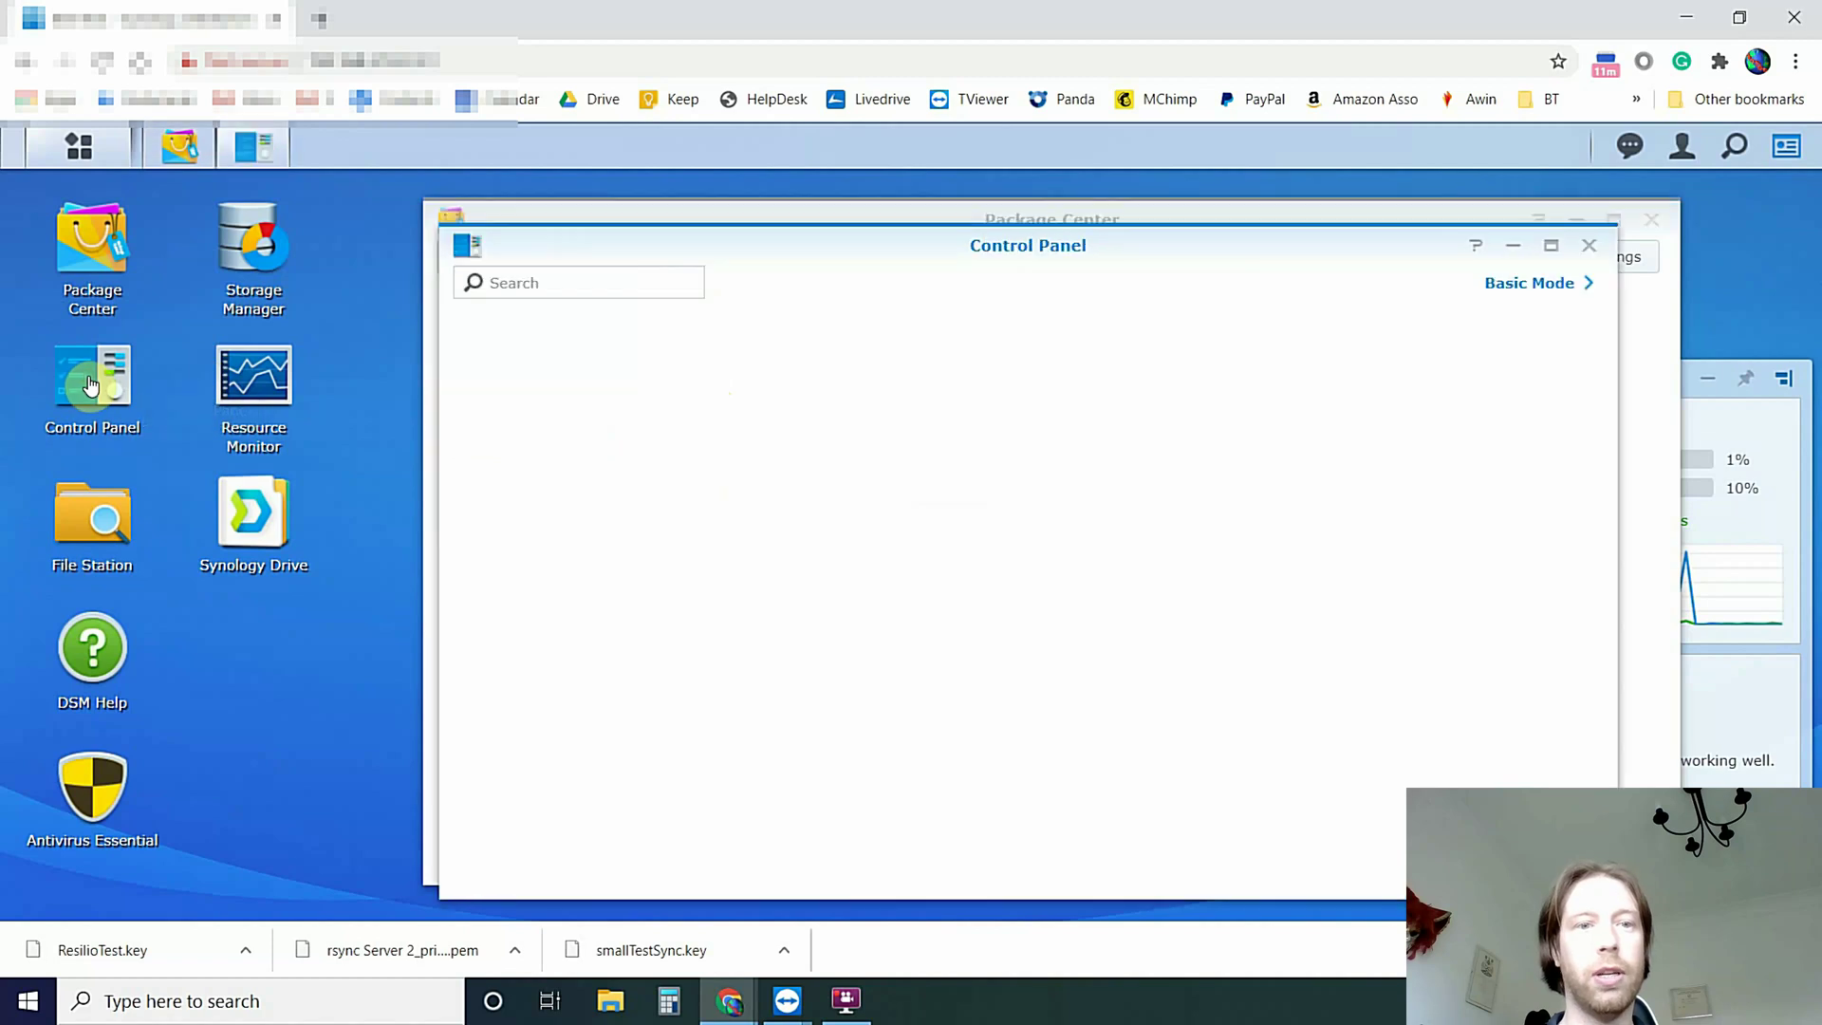
pyautogui.click(513, 397)
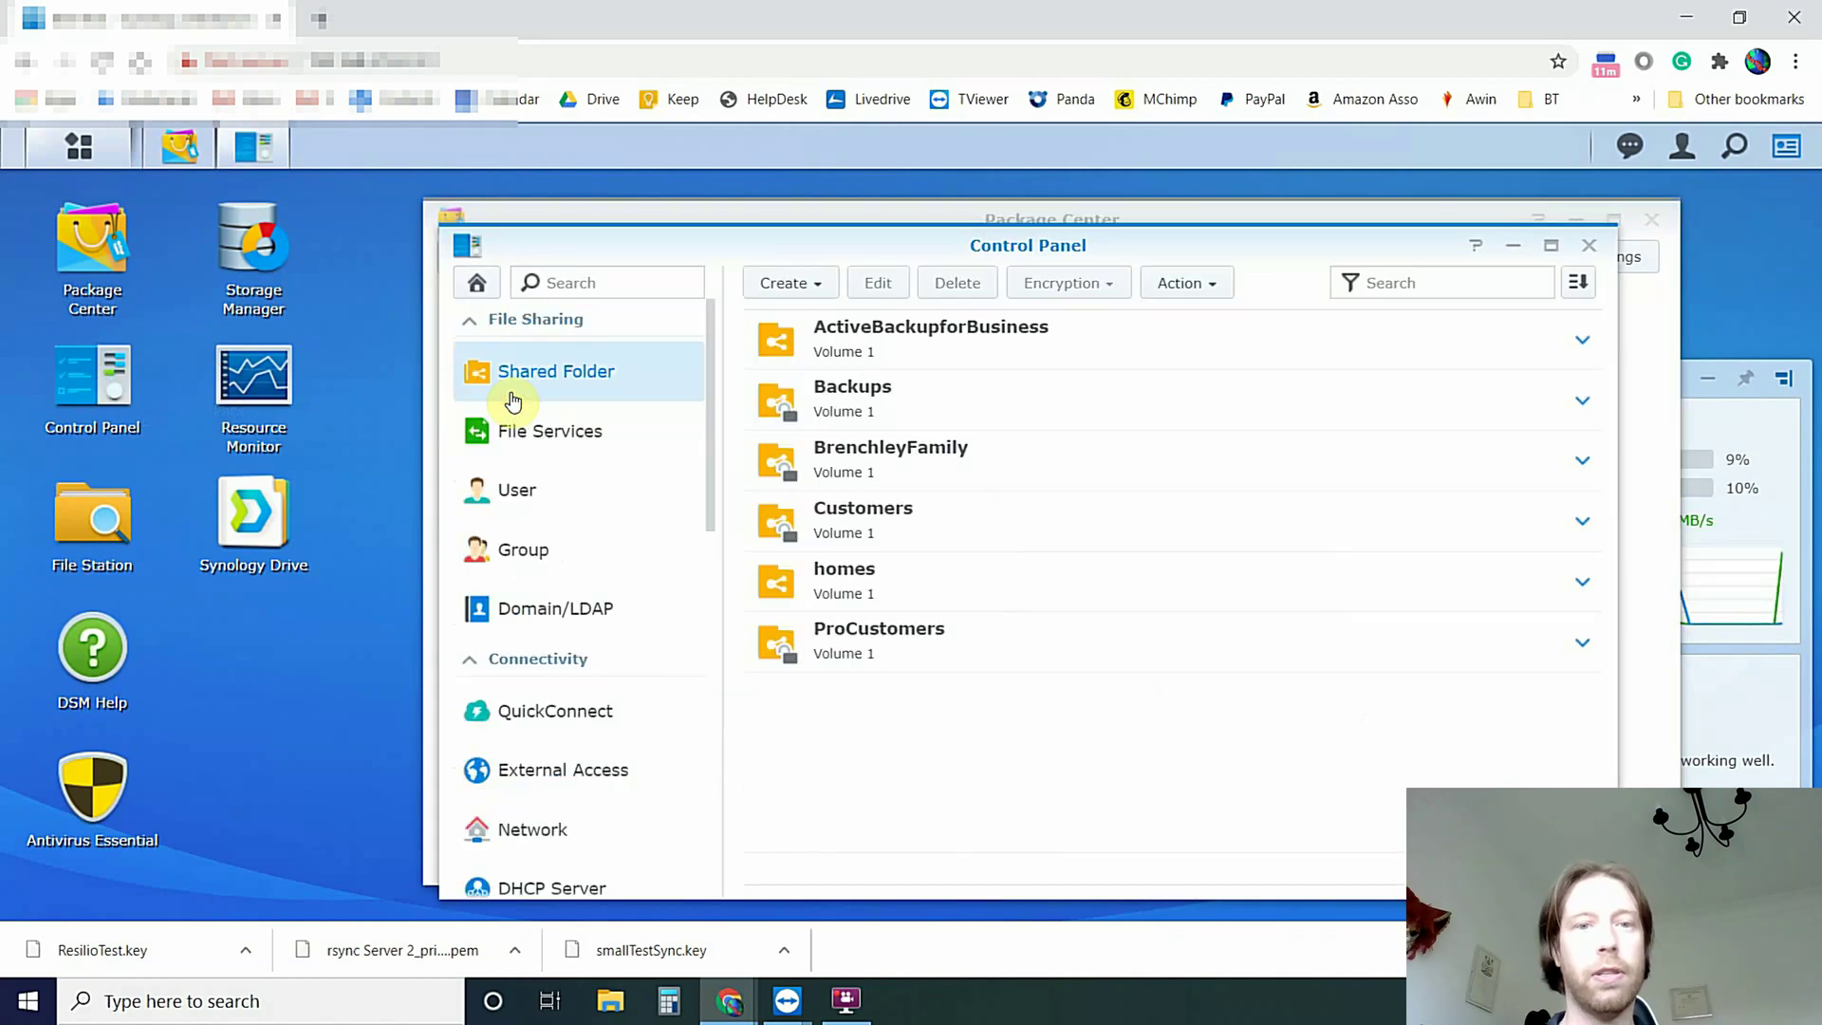
pyautogui.click(820, 286)
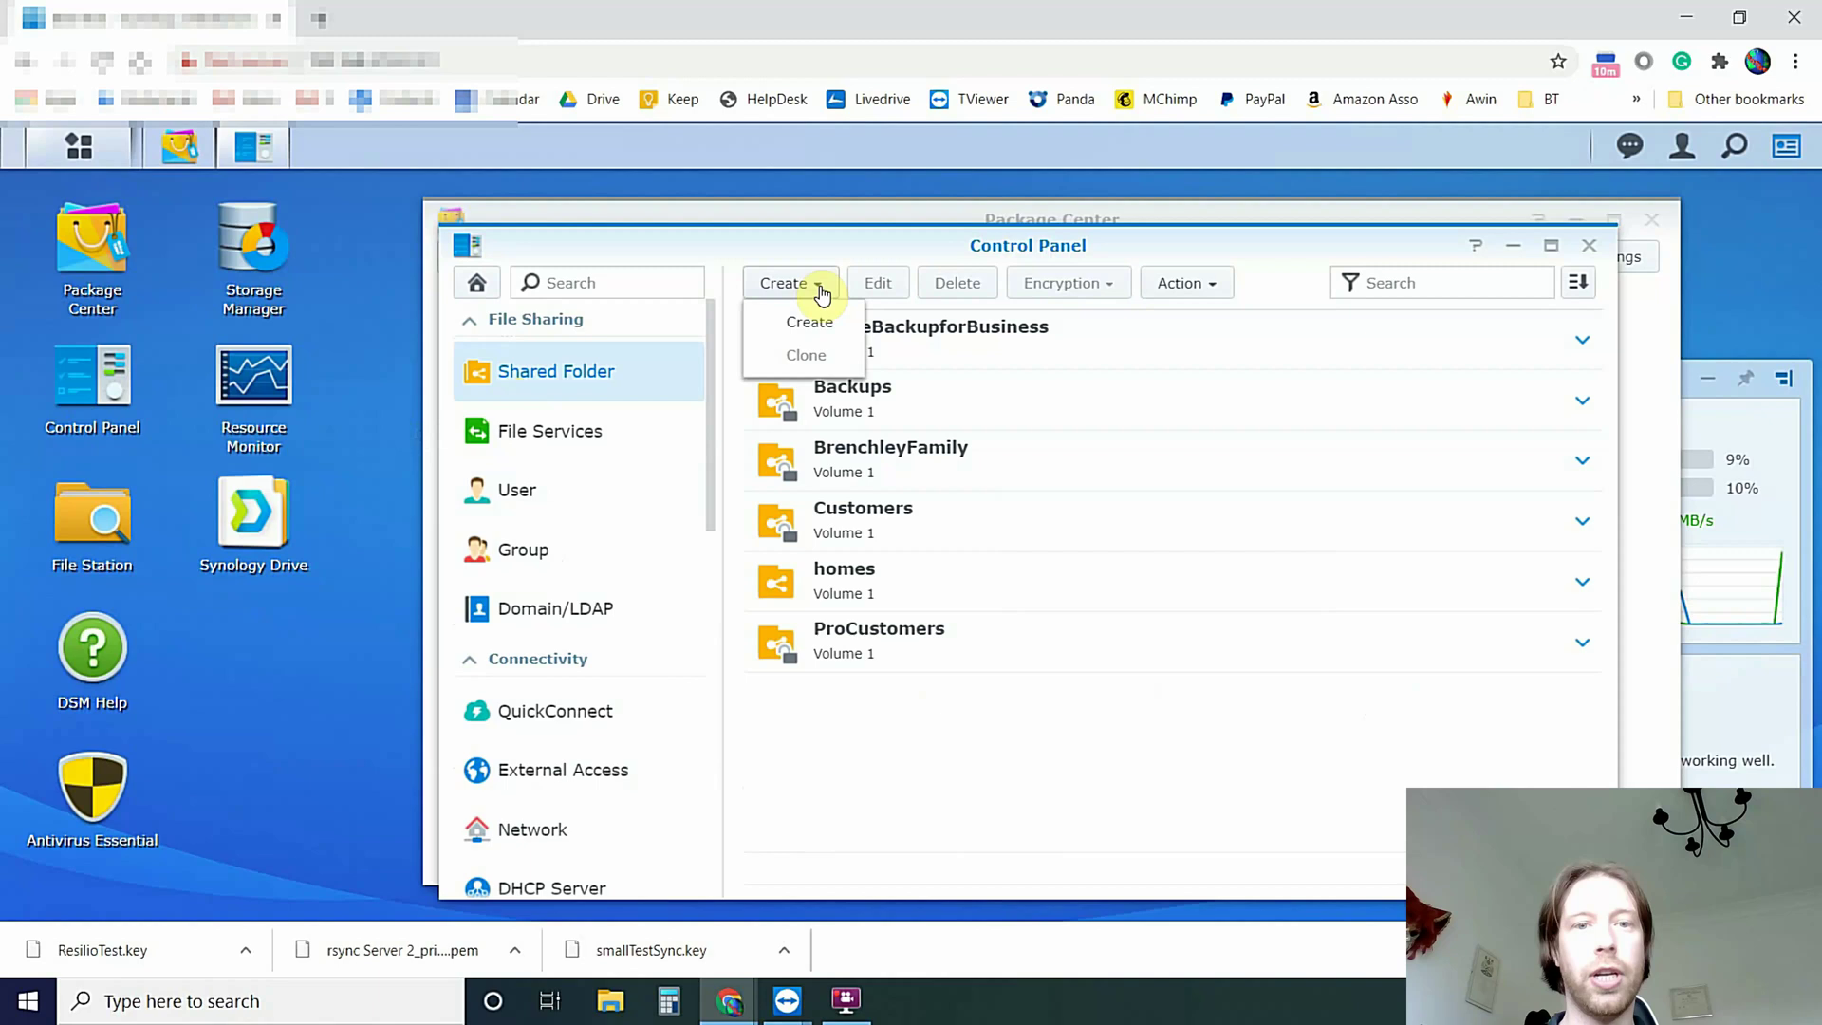
pyautogui.click(810, 322)
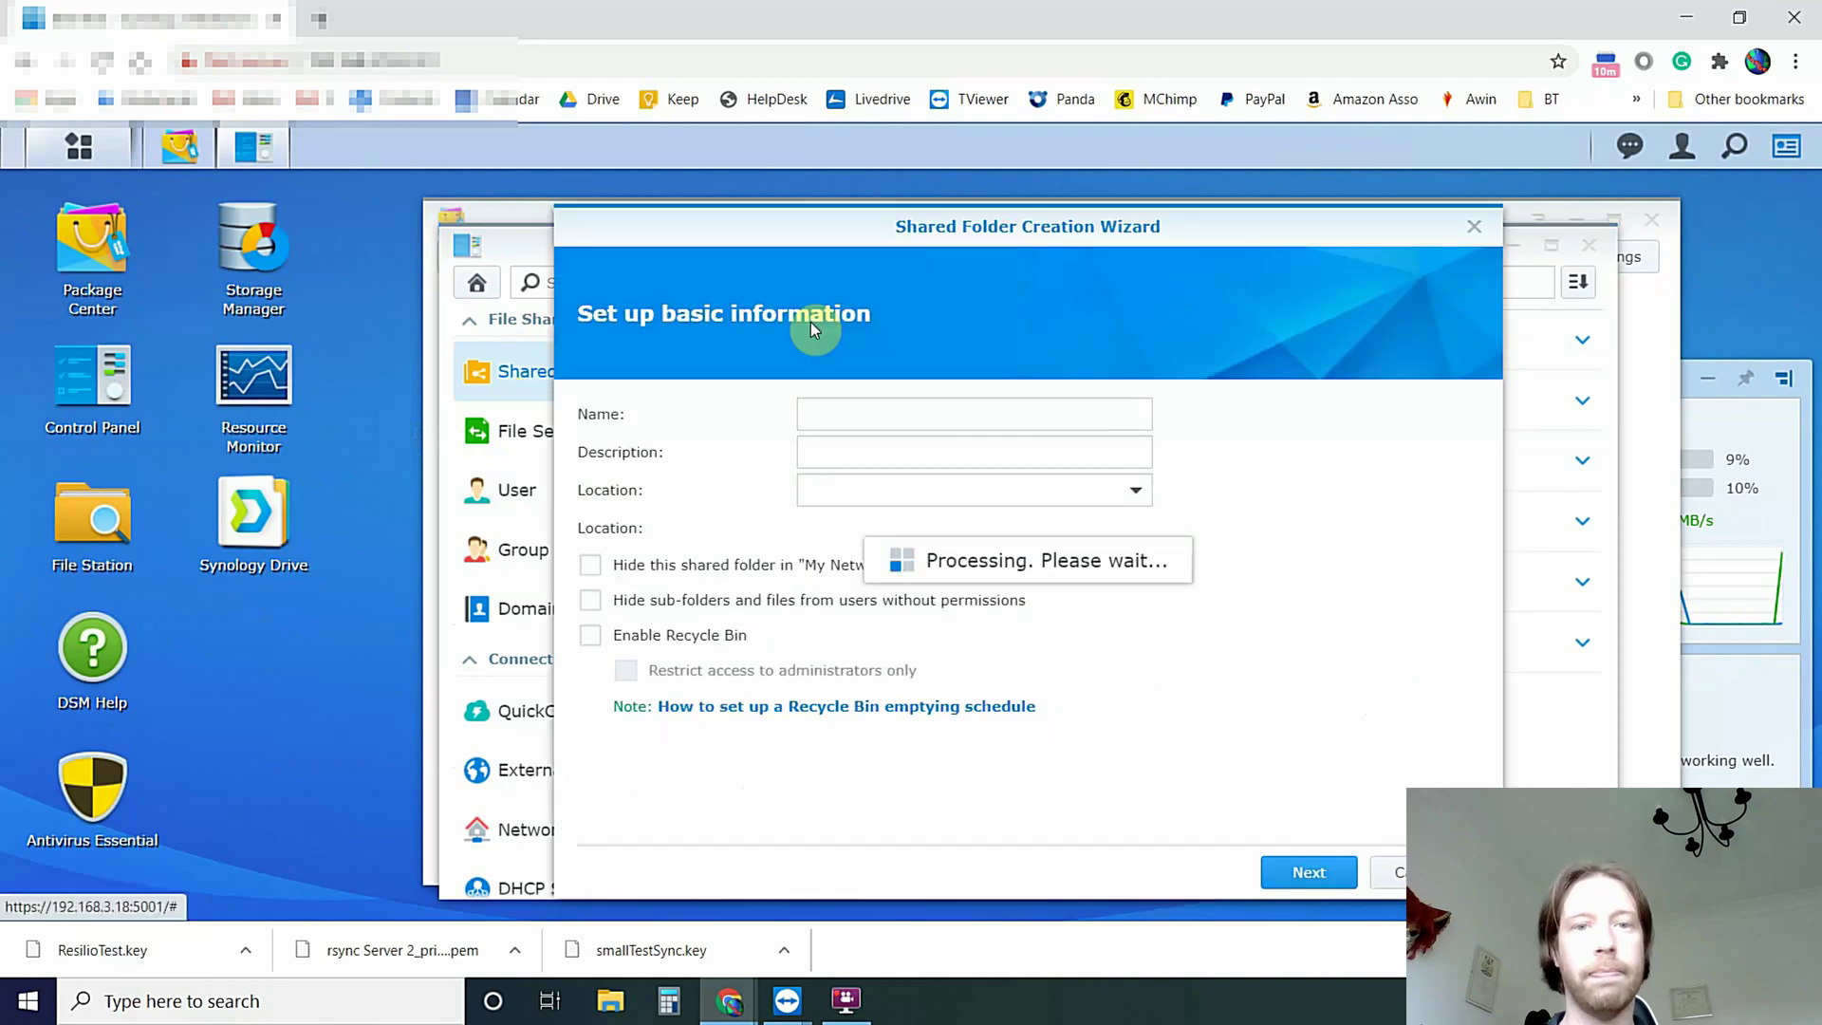
pyautogui.click(814, 406)
pyautogui.write('ResilioTest')
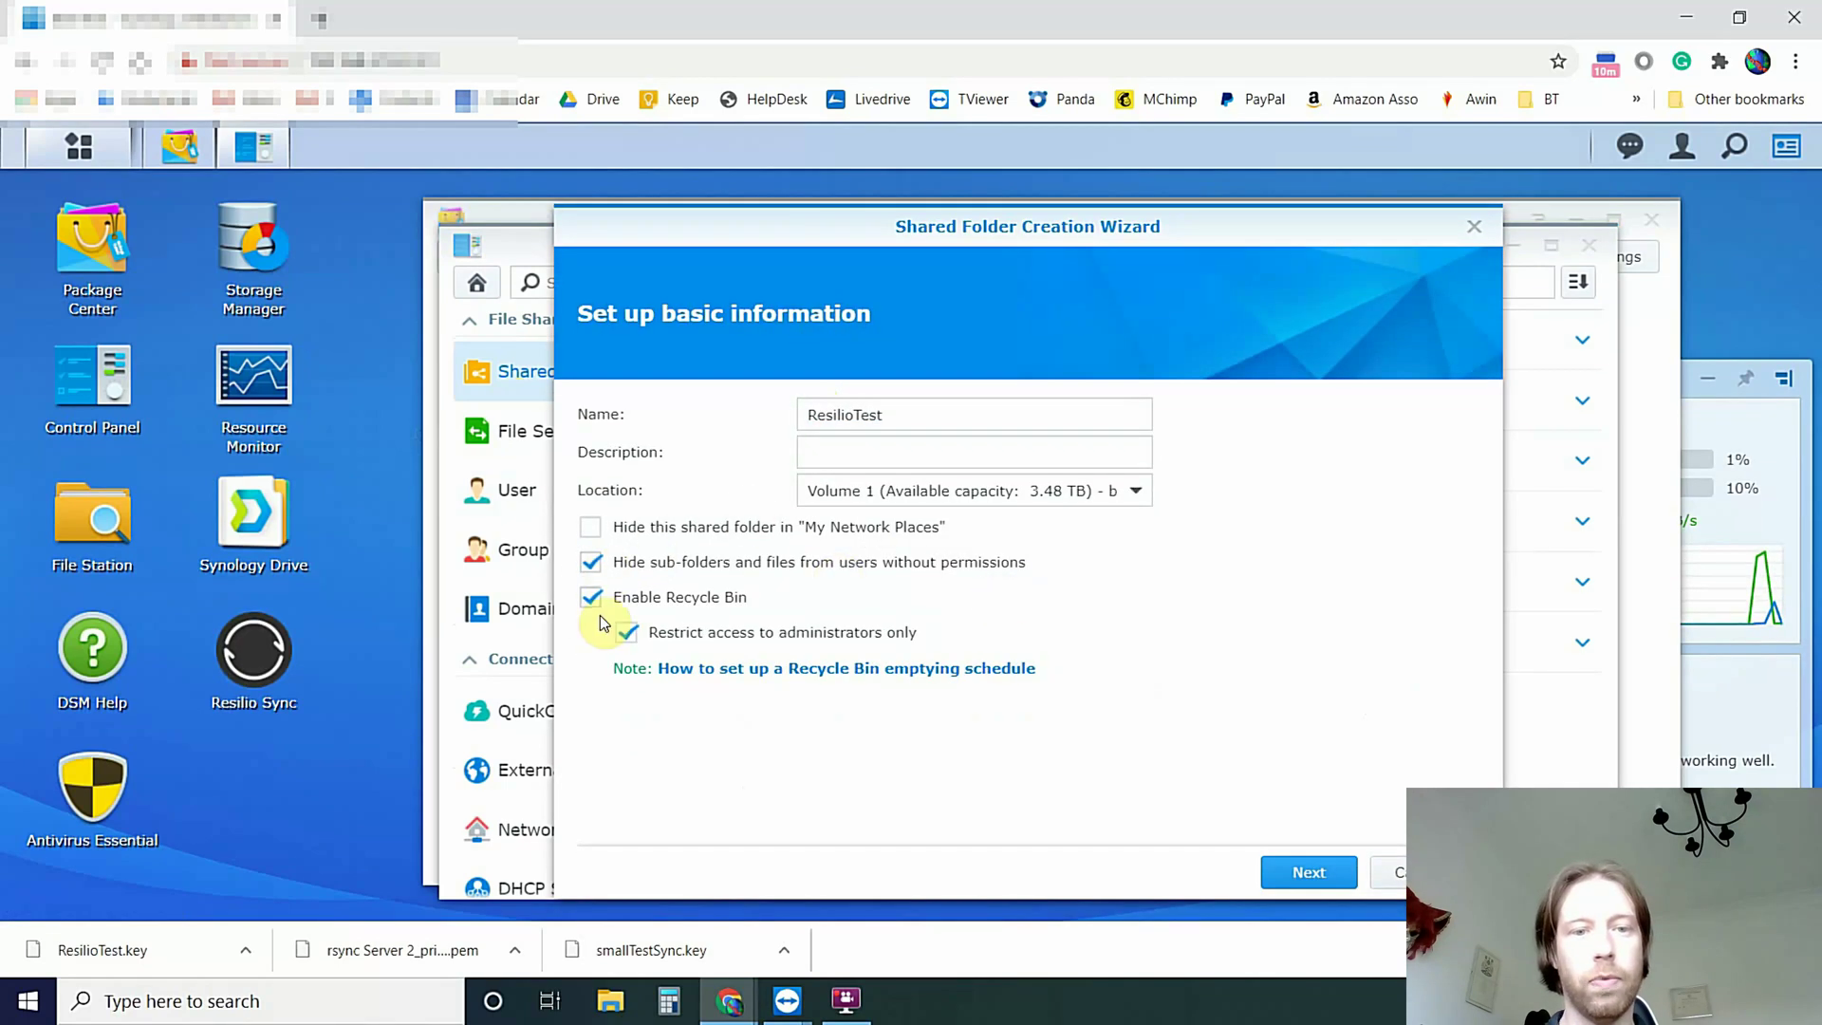
pyautogui.click(1322, 873)
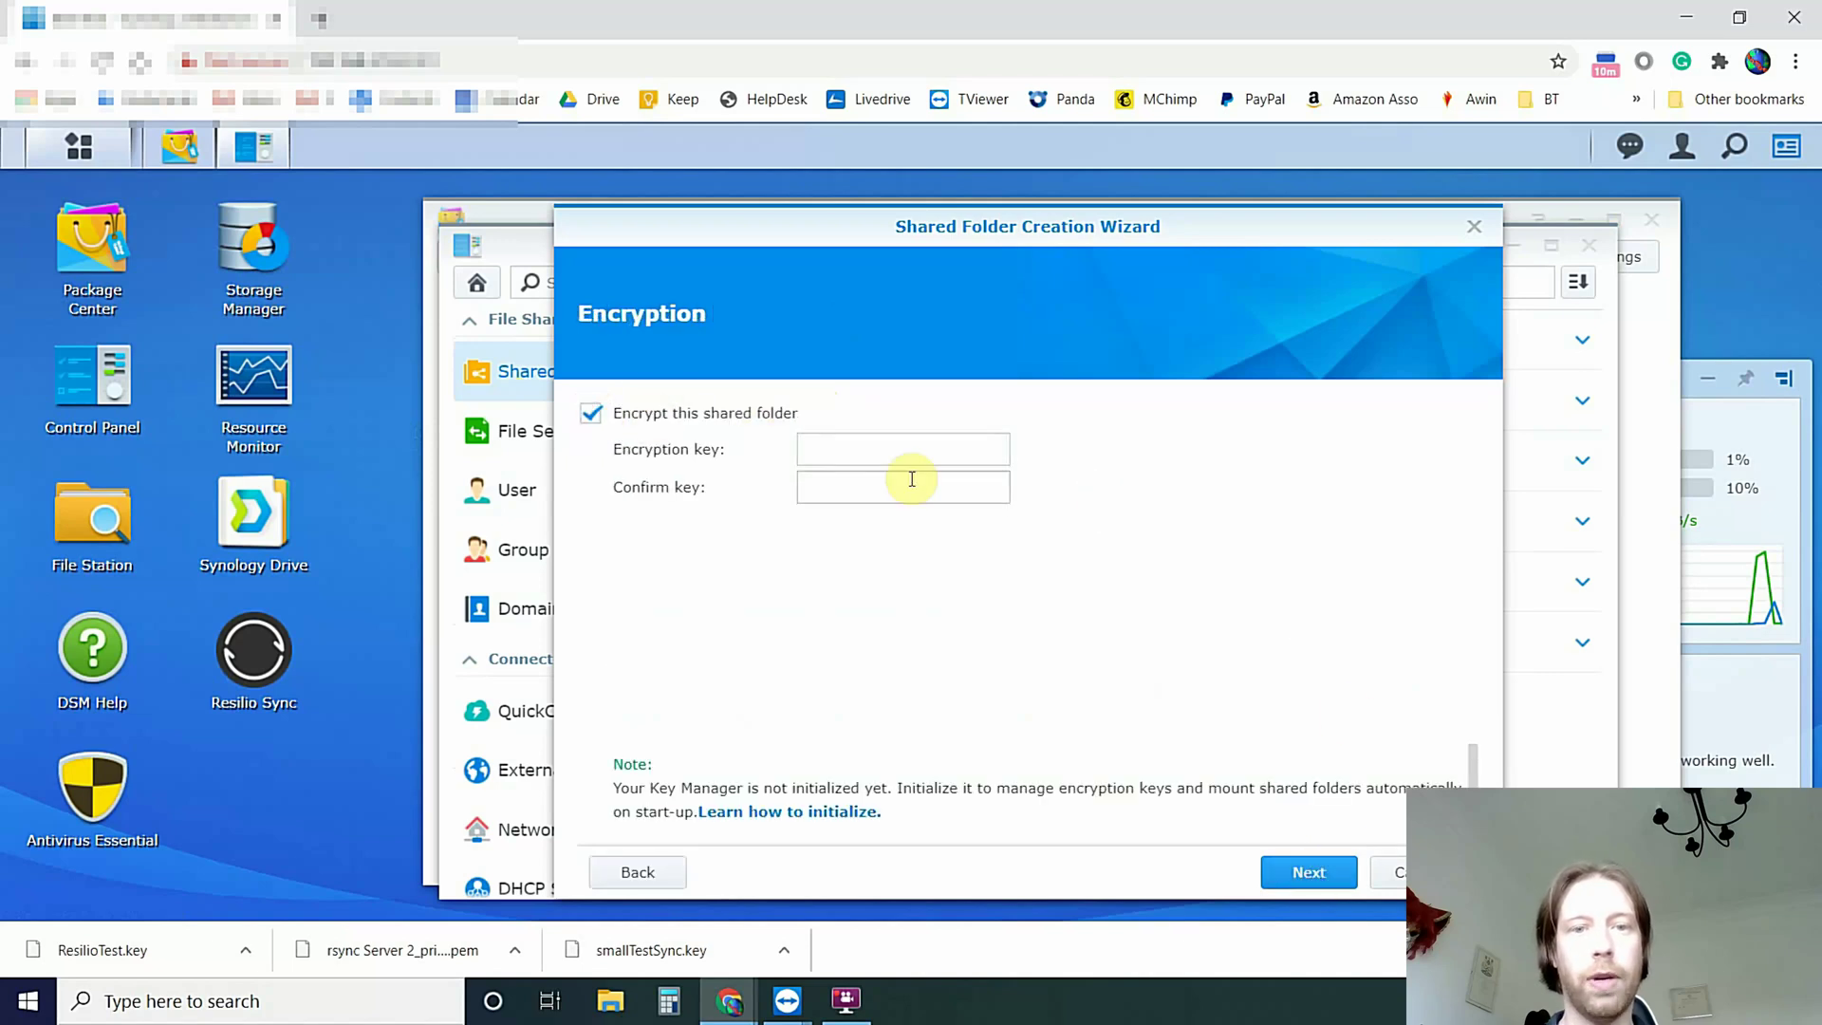
# Enable encryption with a confirmed encryption key and advance to the settings summary
pyautogui.click(911, 480)
pyautogui.click(867, 452)
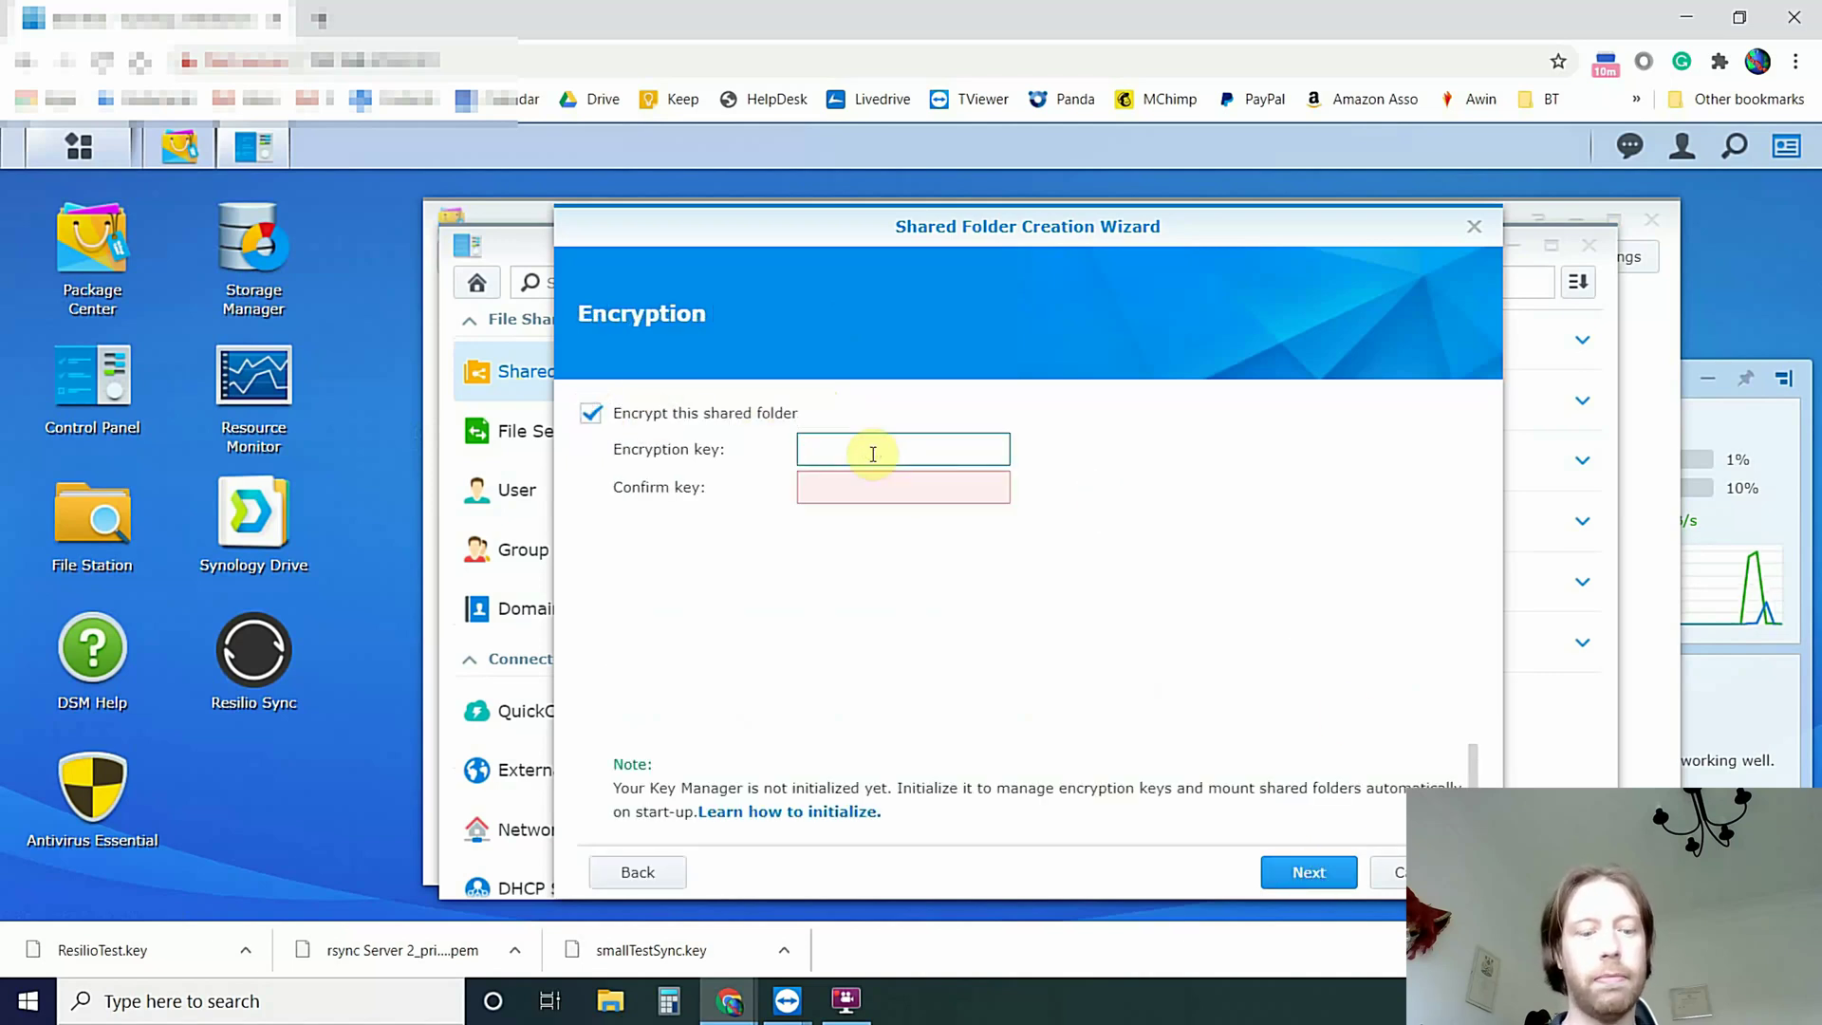
pyautogui.write('Password1')
pyautogui.click(869, 484)
pyautogui.write('Password1')
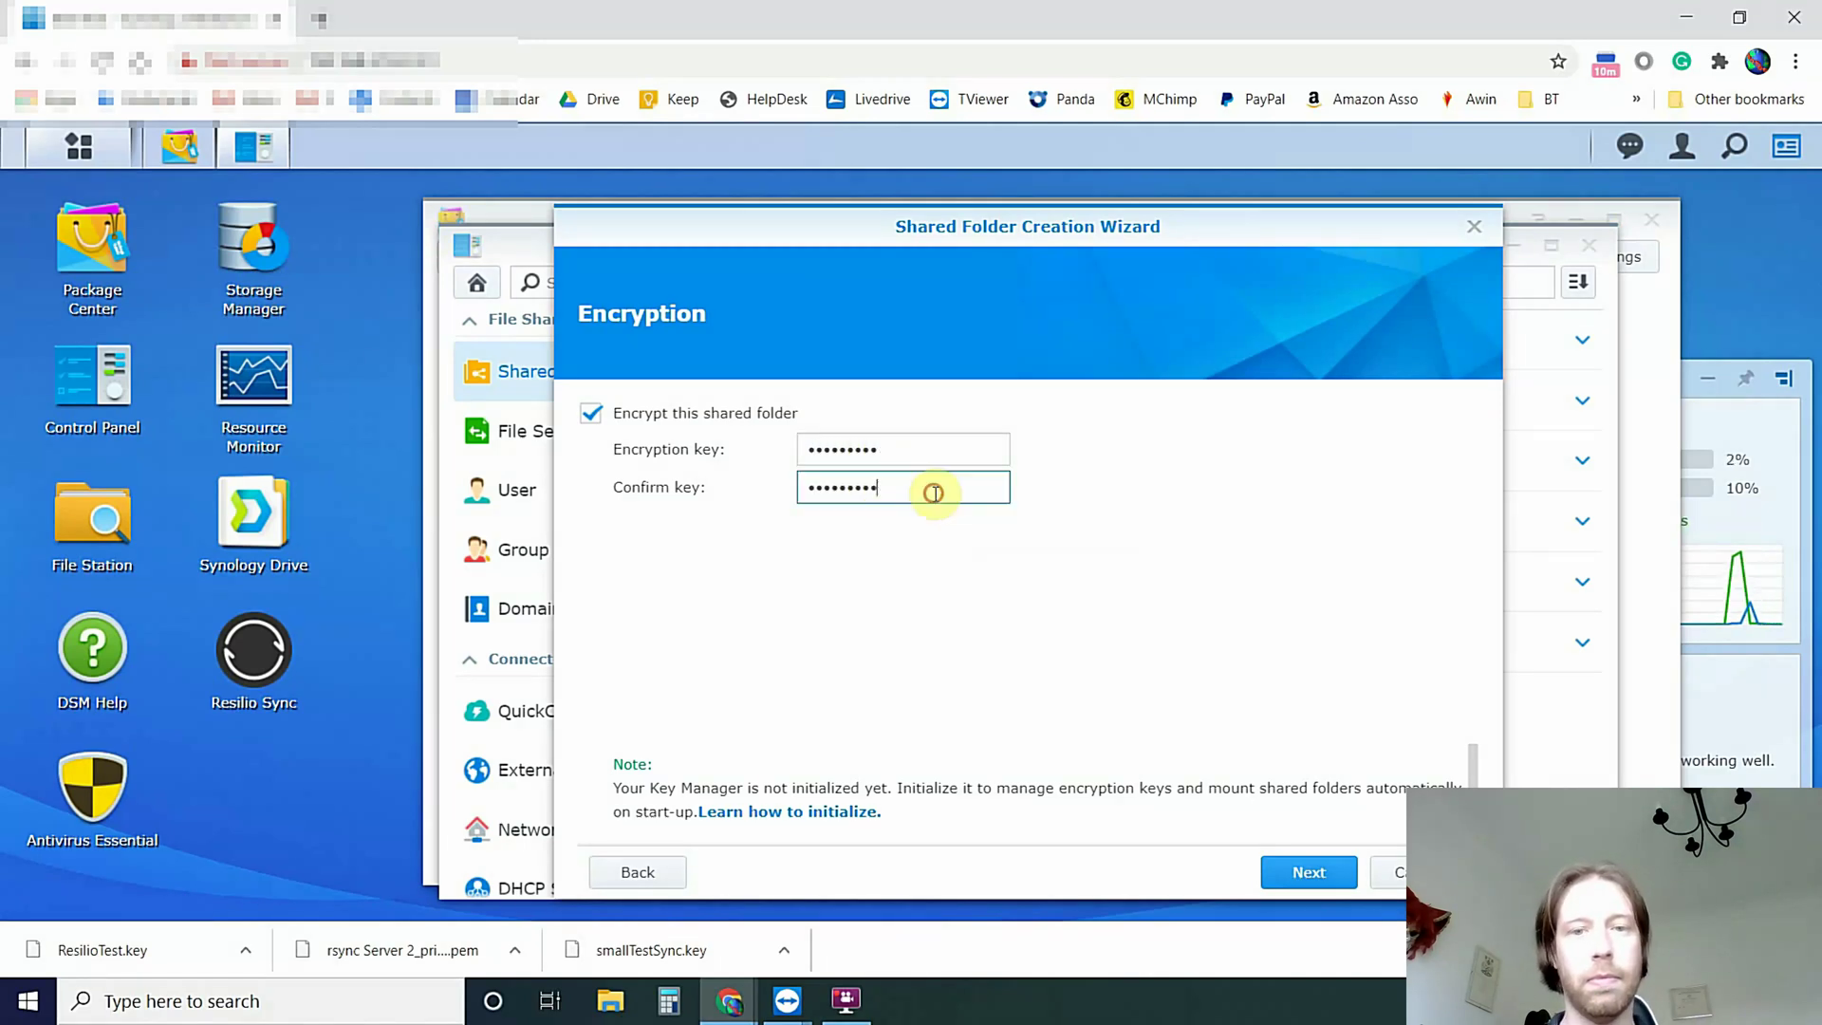
pyautogui.click(1306, 870)
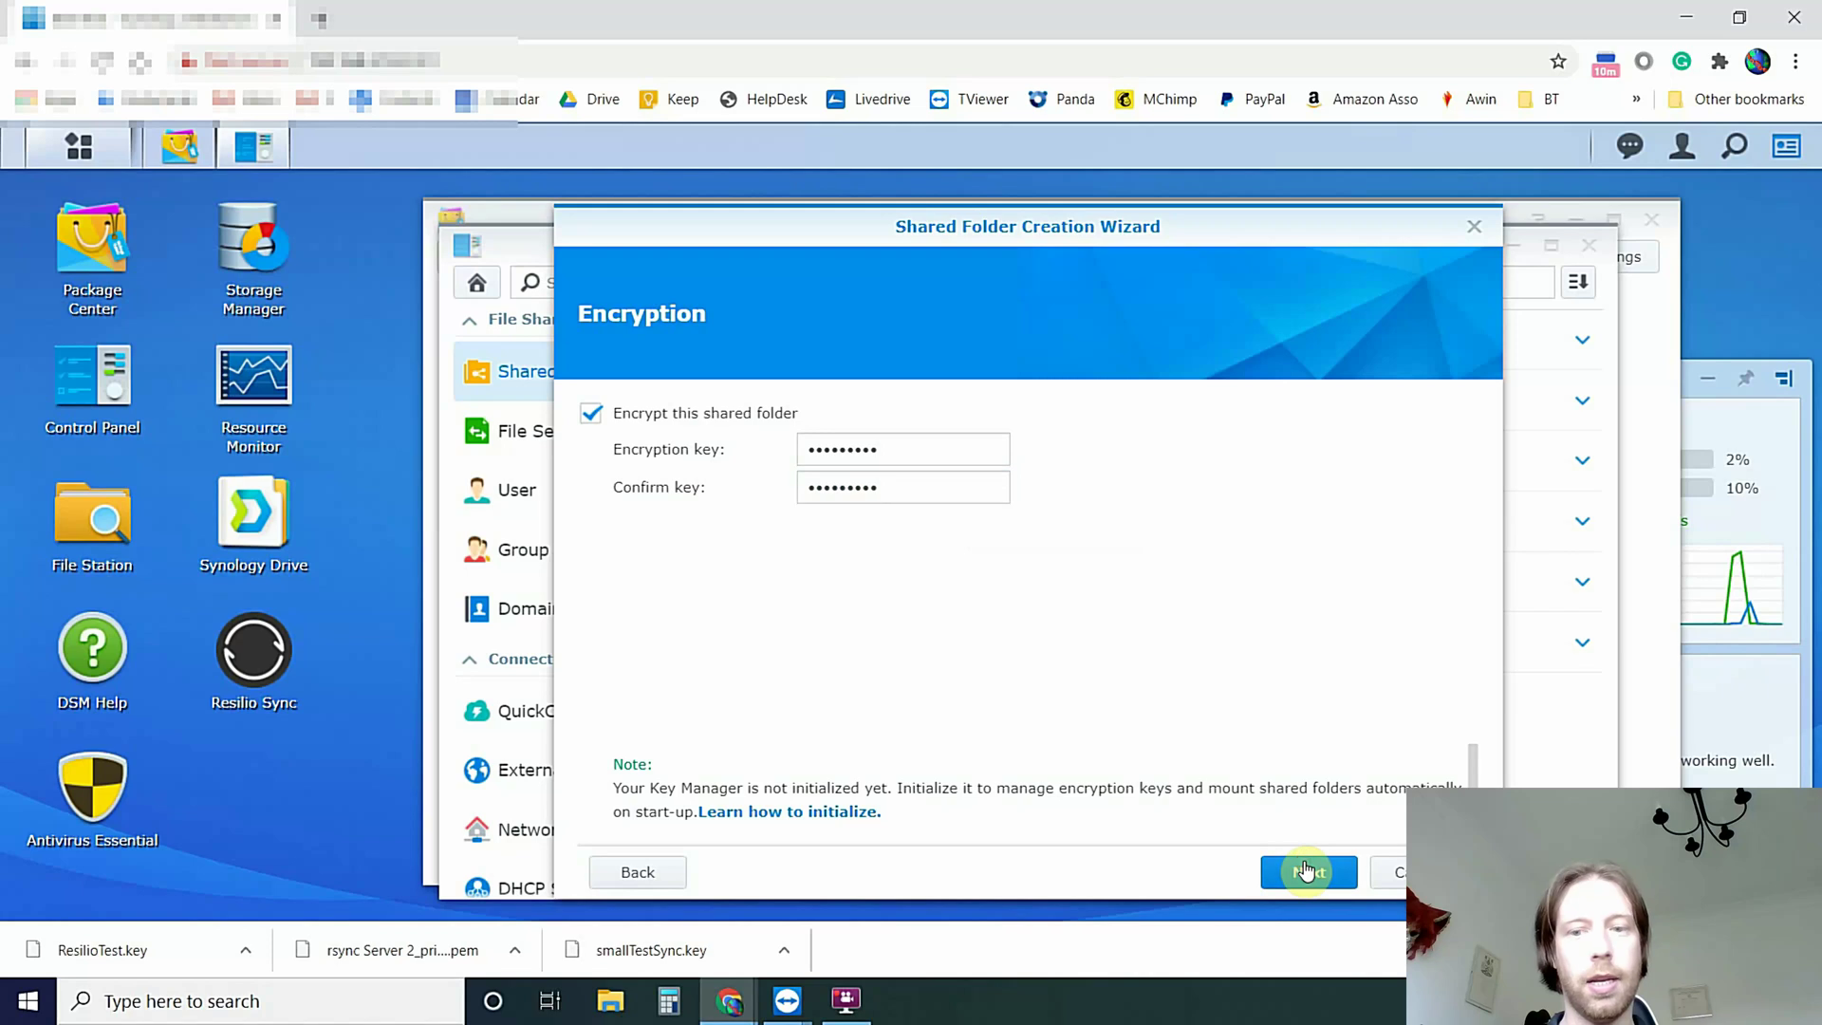
pyautogui.click(591, 415)
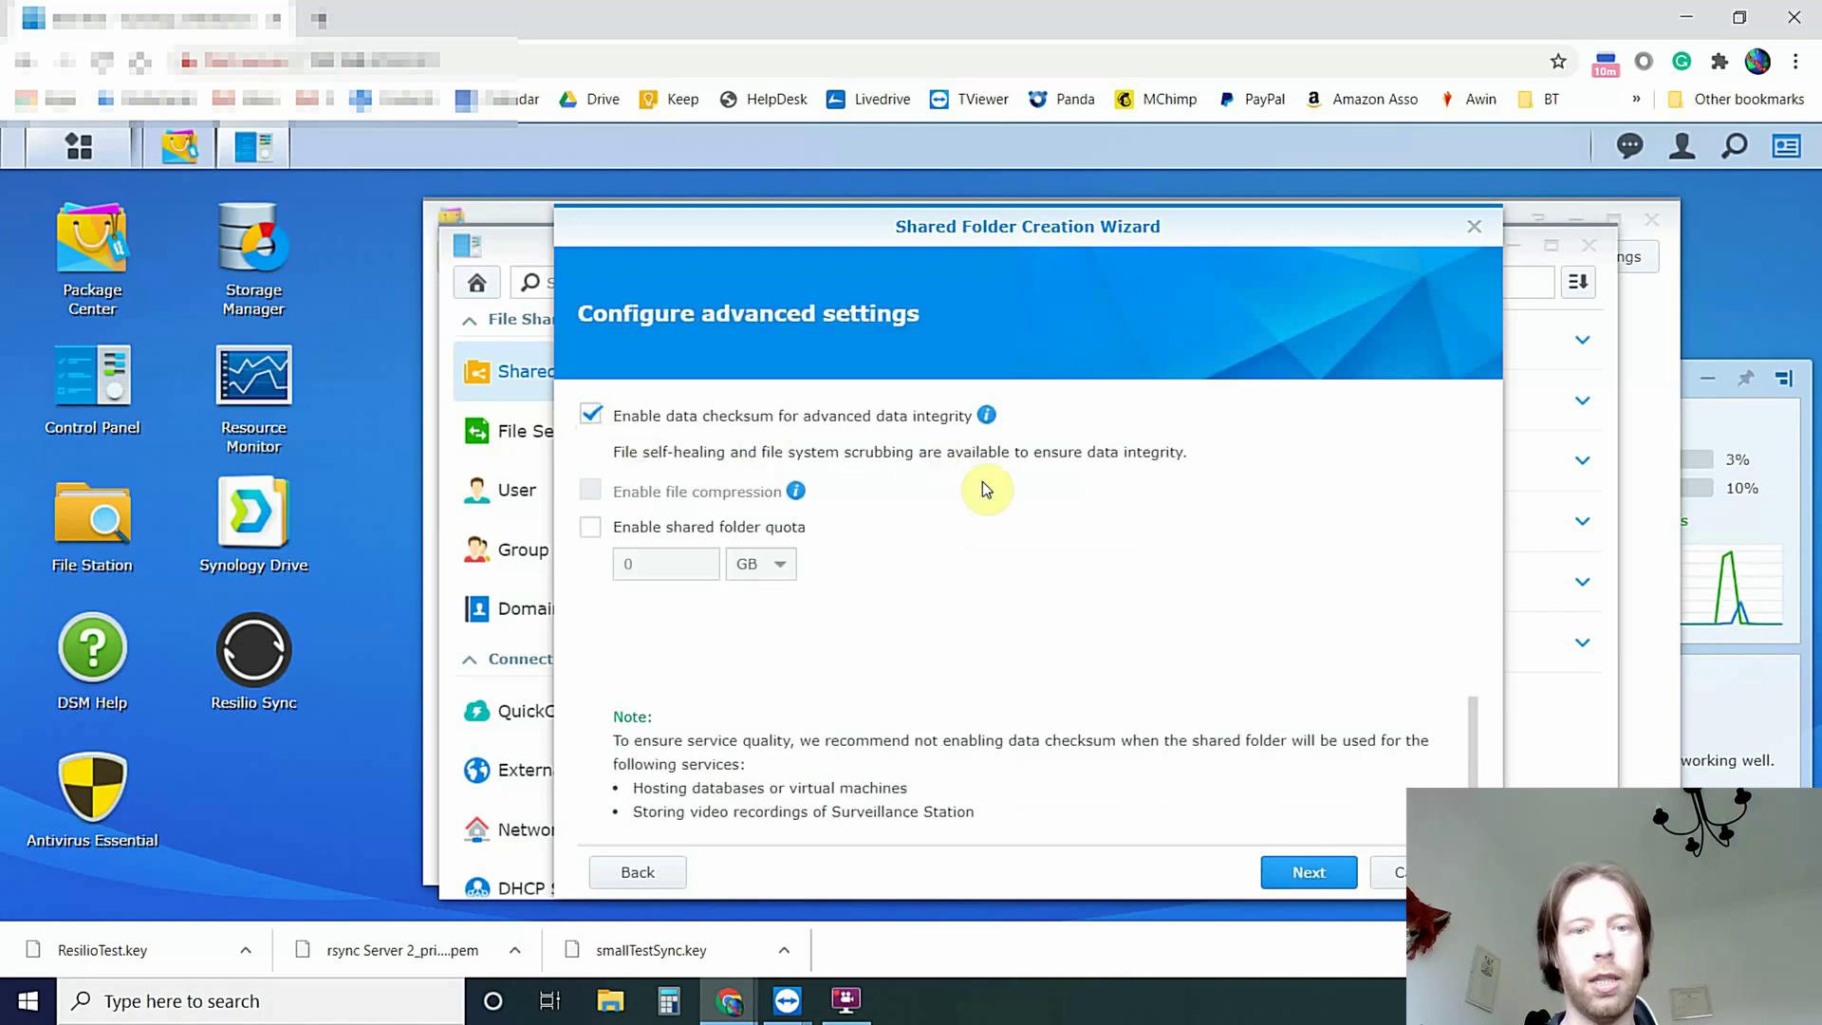
pyautogui.click(1286, 871)
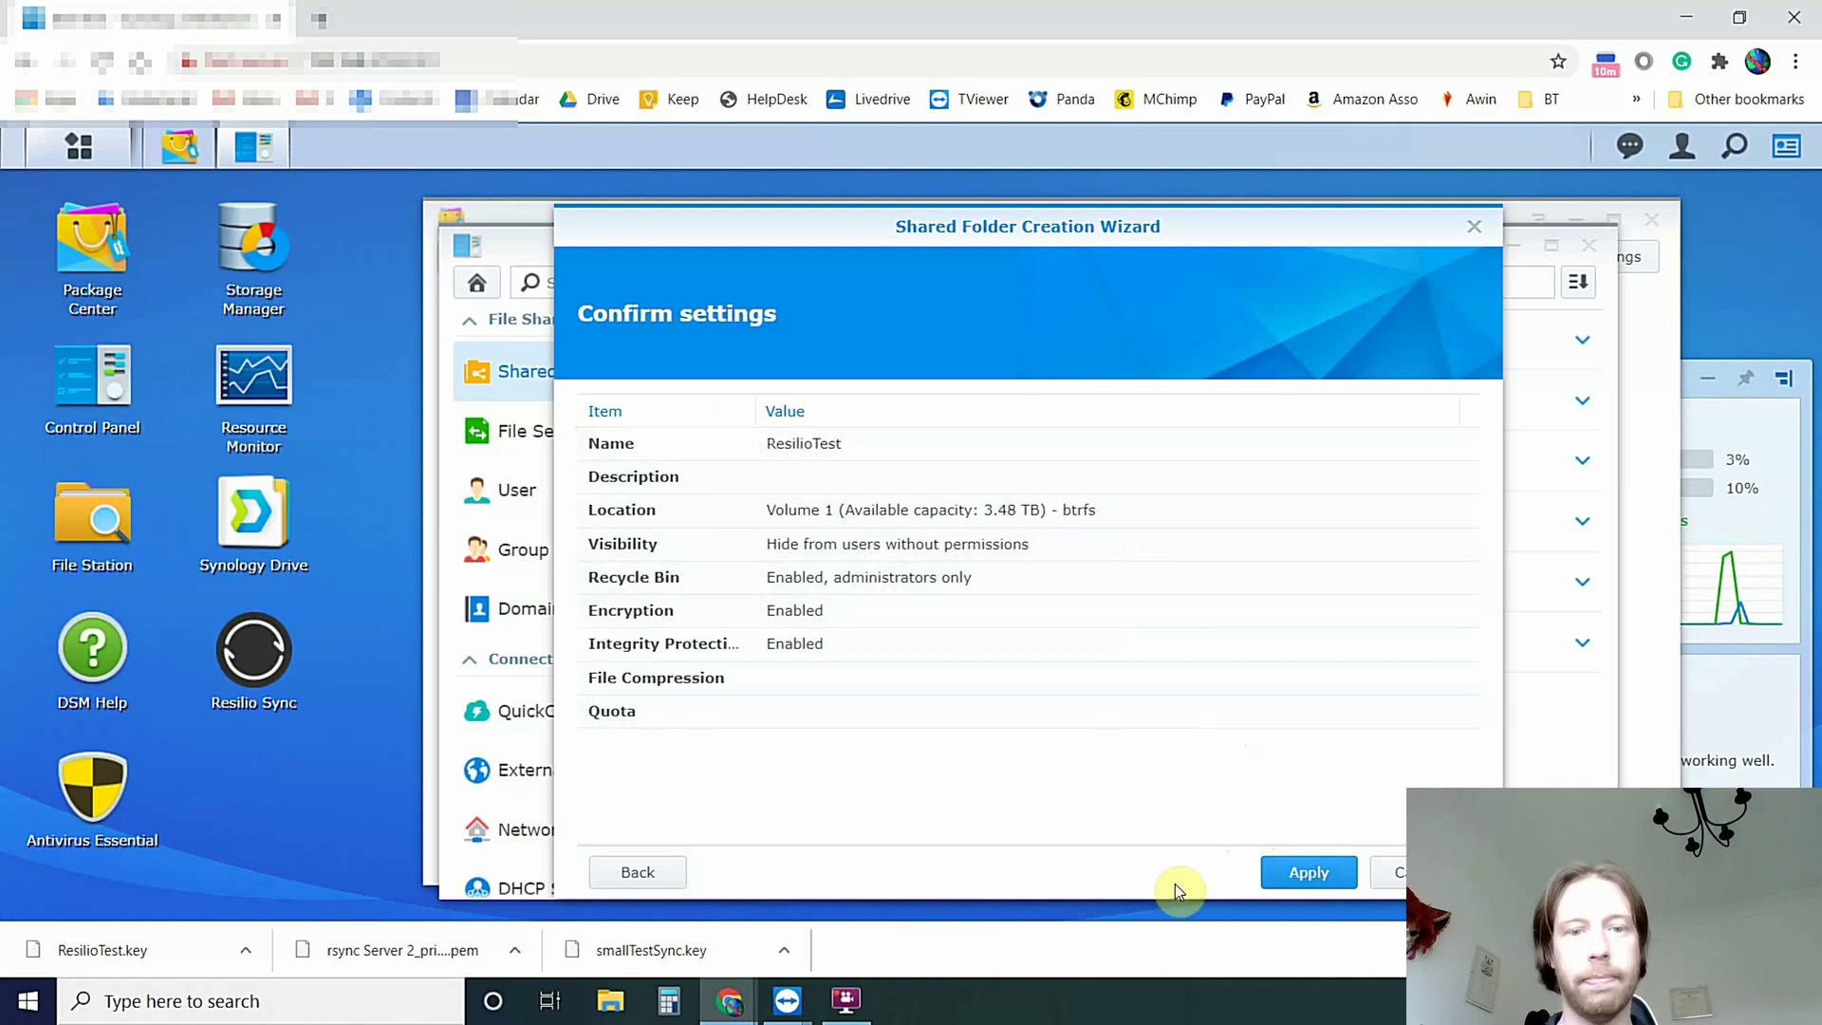
# Apply the folder settings, accept the encryption warning, and save the ResilioTest .key file
pyautogui.click(1286, 878)
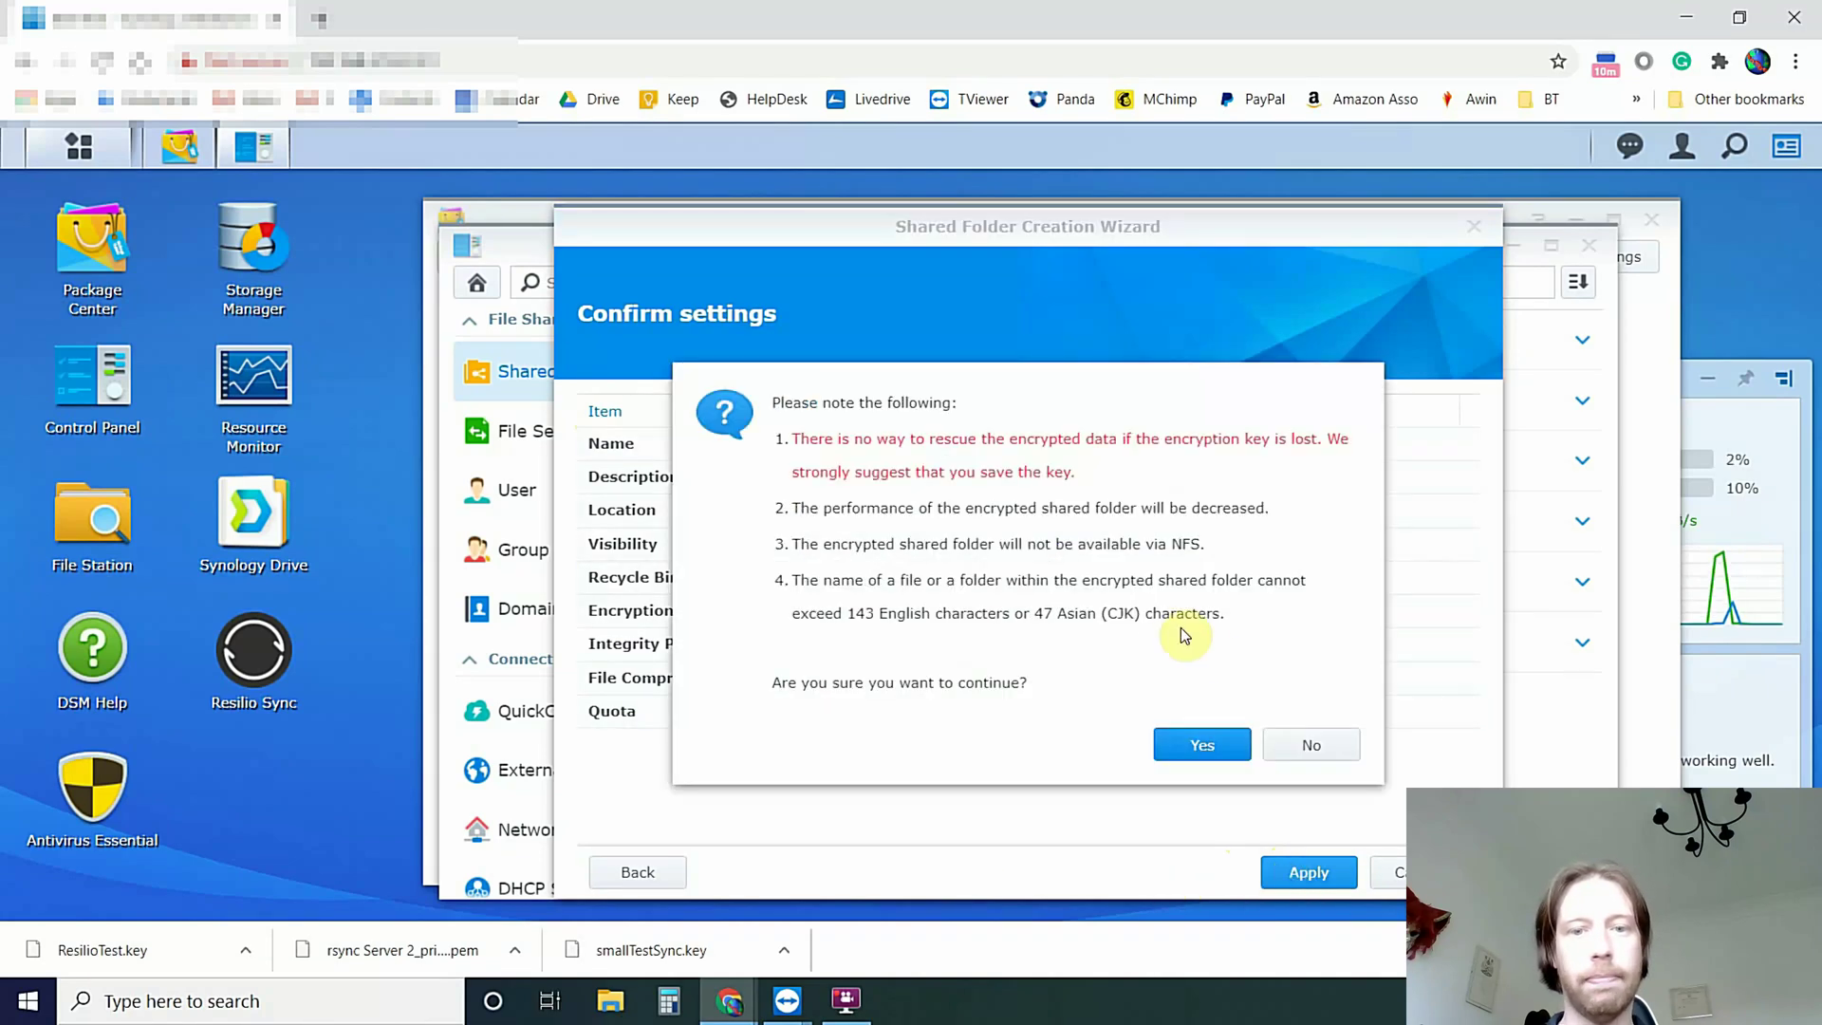
pyautogui.click(1179, 743)
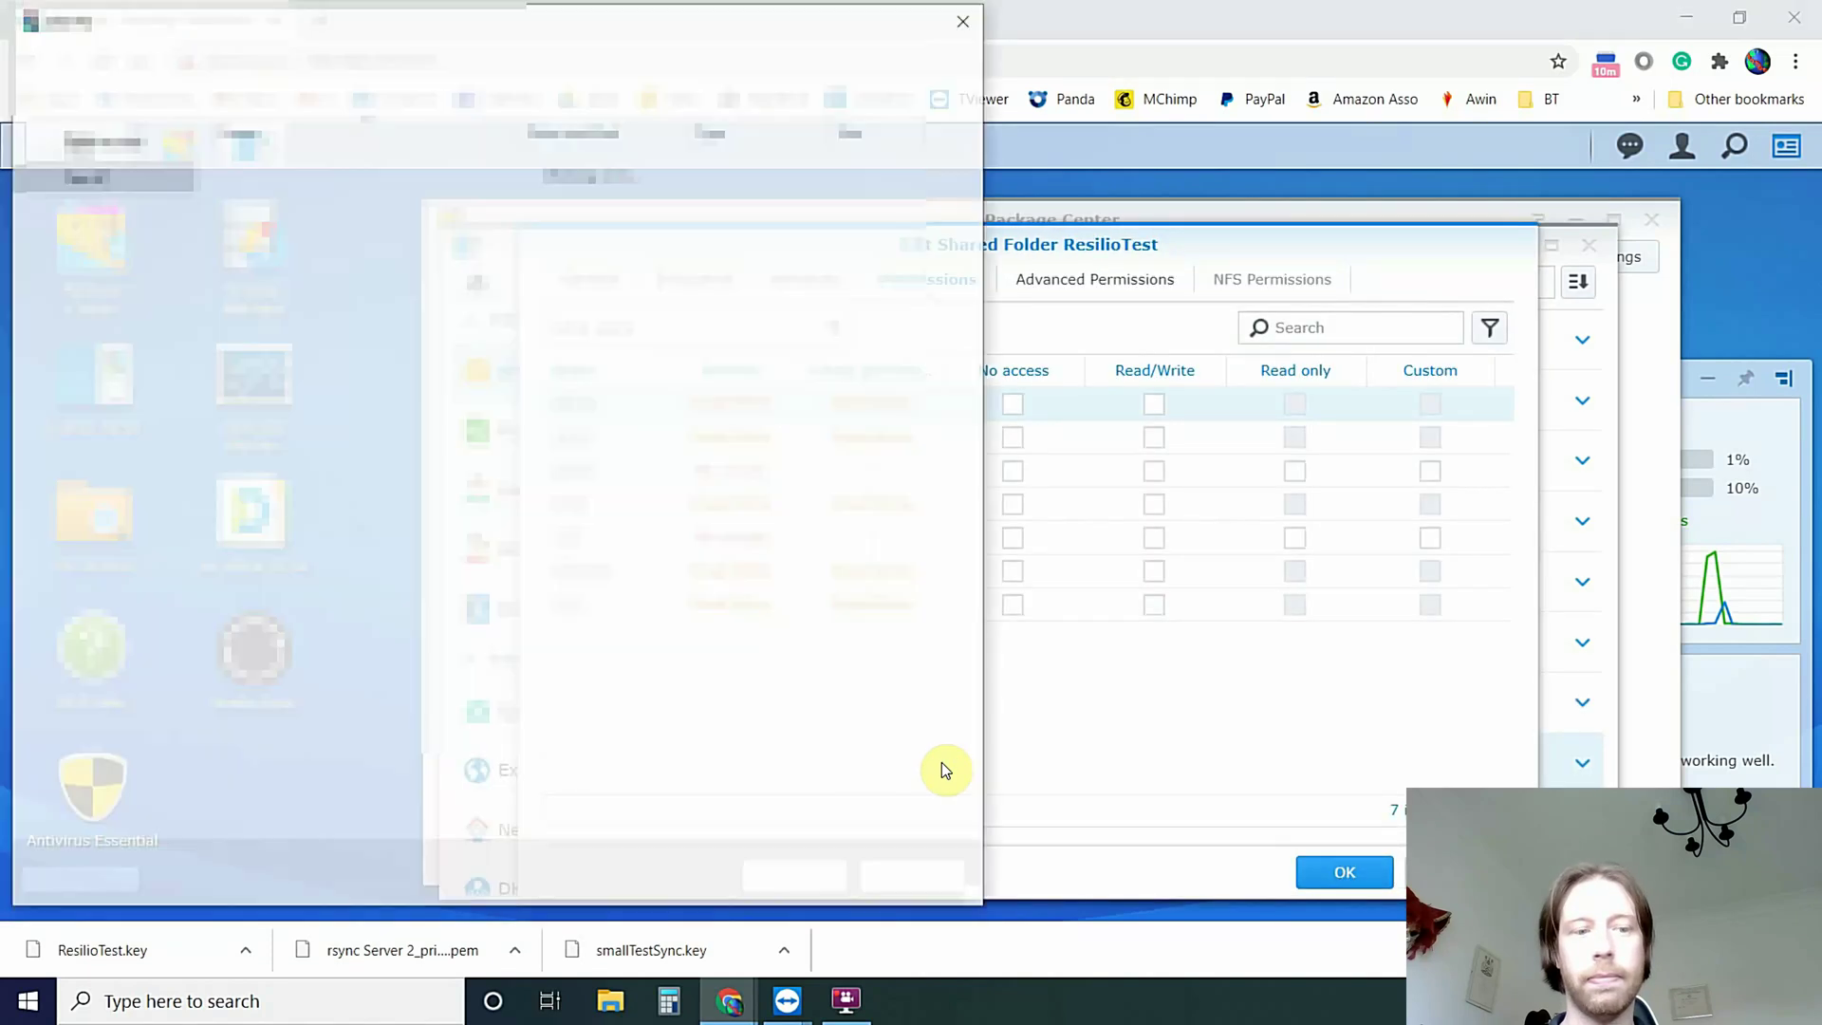
pyautogui.click(790, 881)
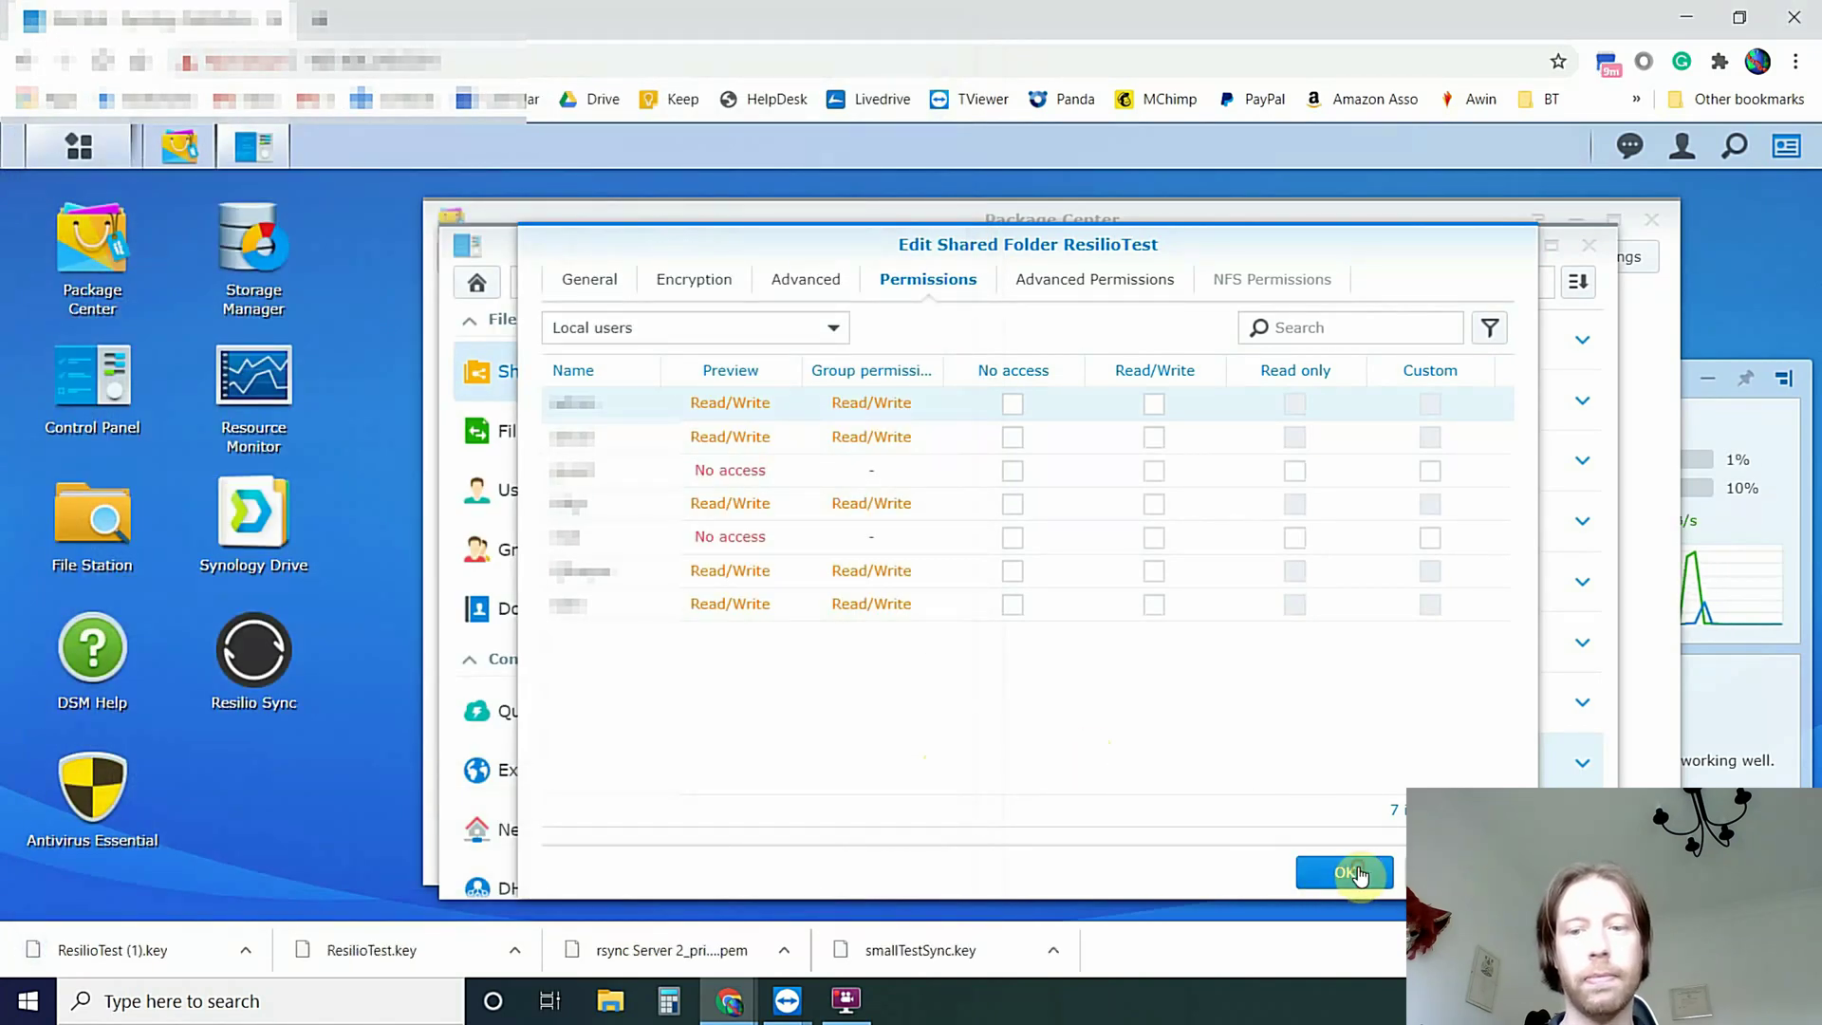
# Close the Edit Shared Folder dialog, Control Panel and Package Center
pyautogui.click(1355, 873)
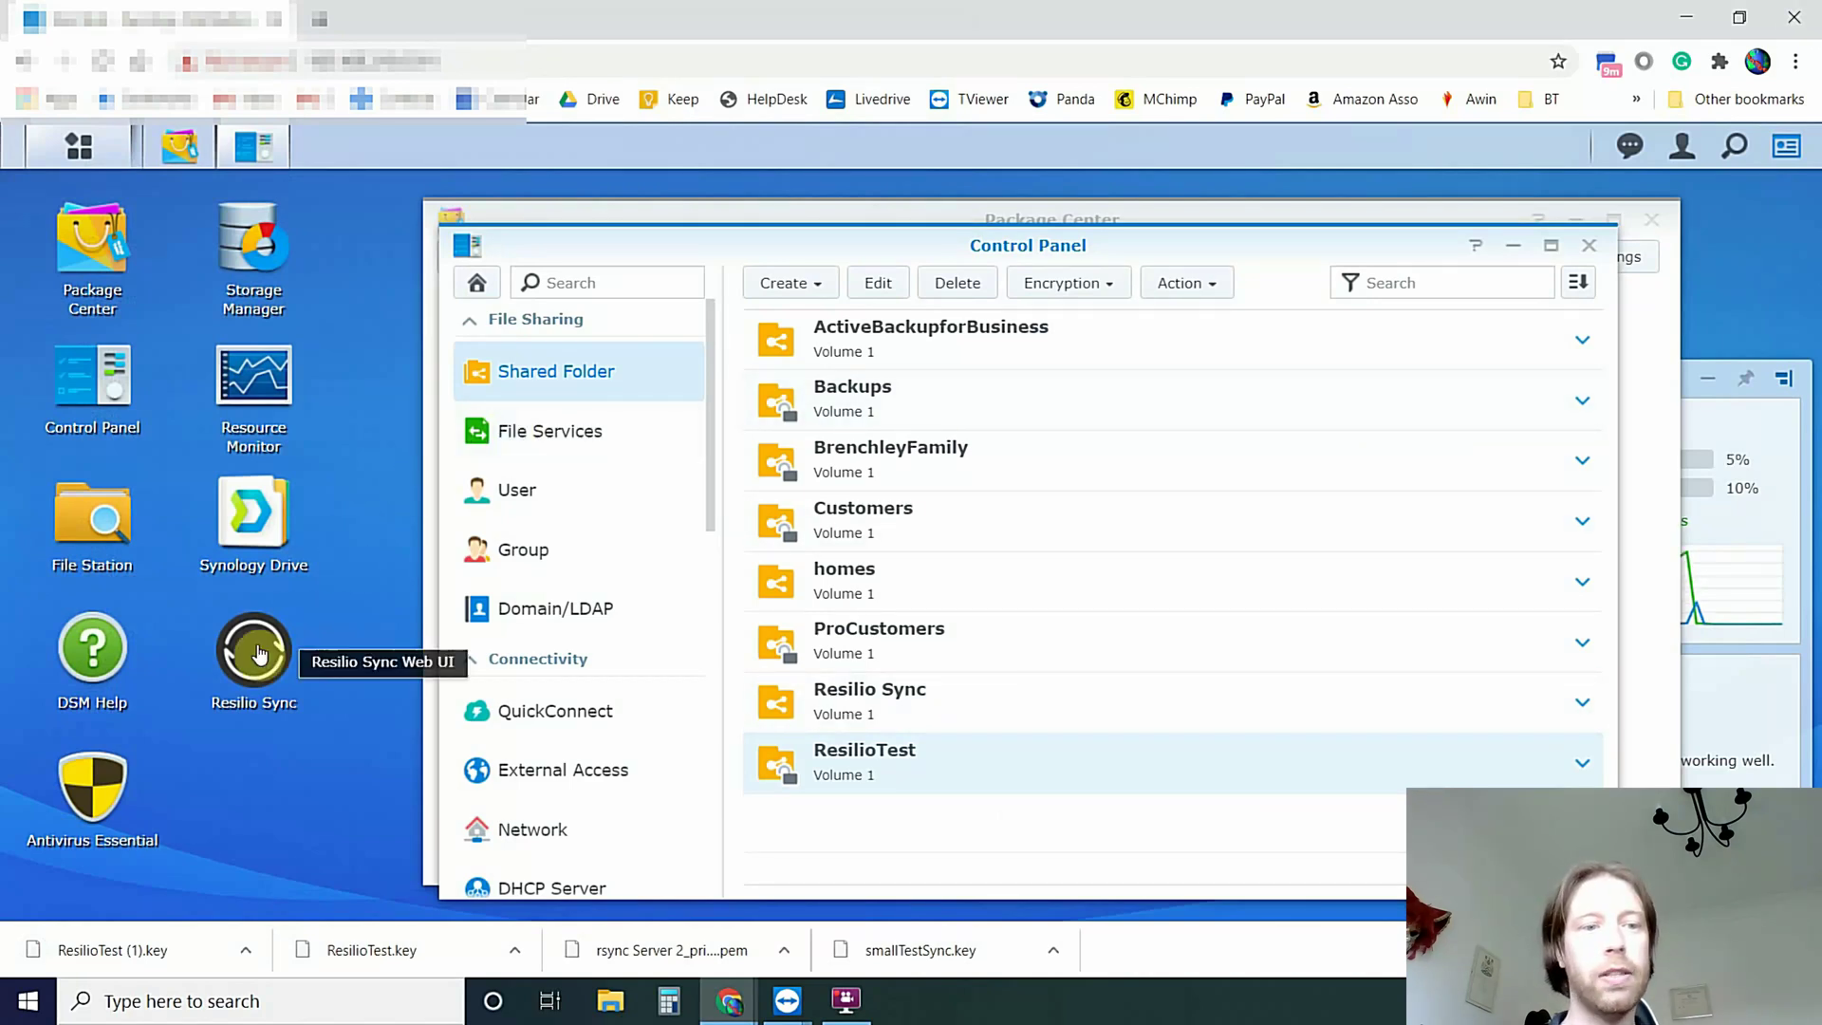
pyautogui.click(1589, 244)
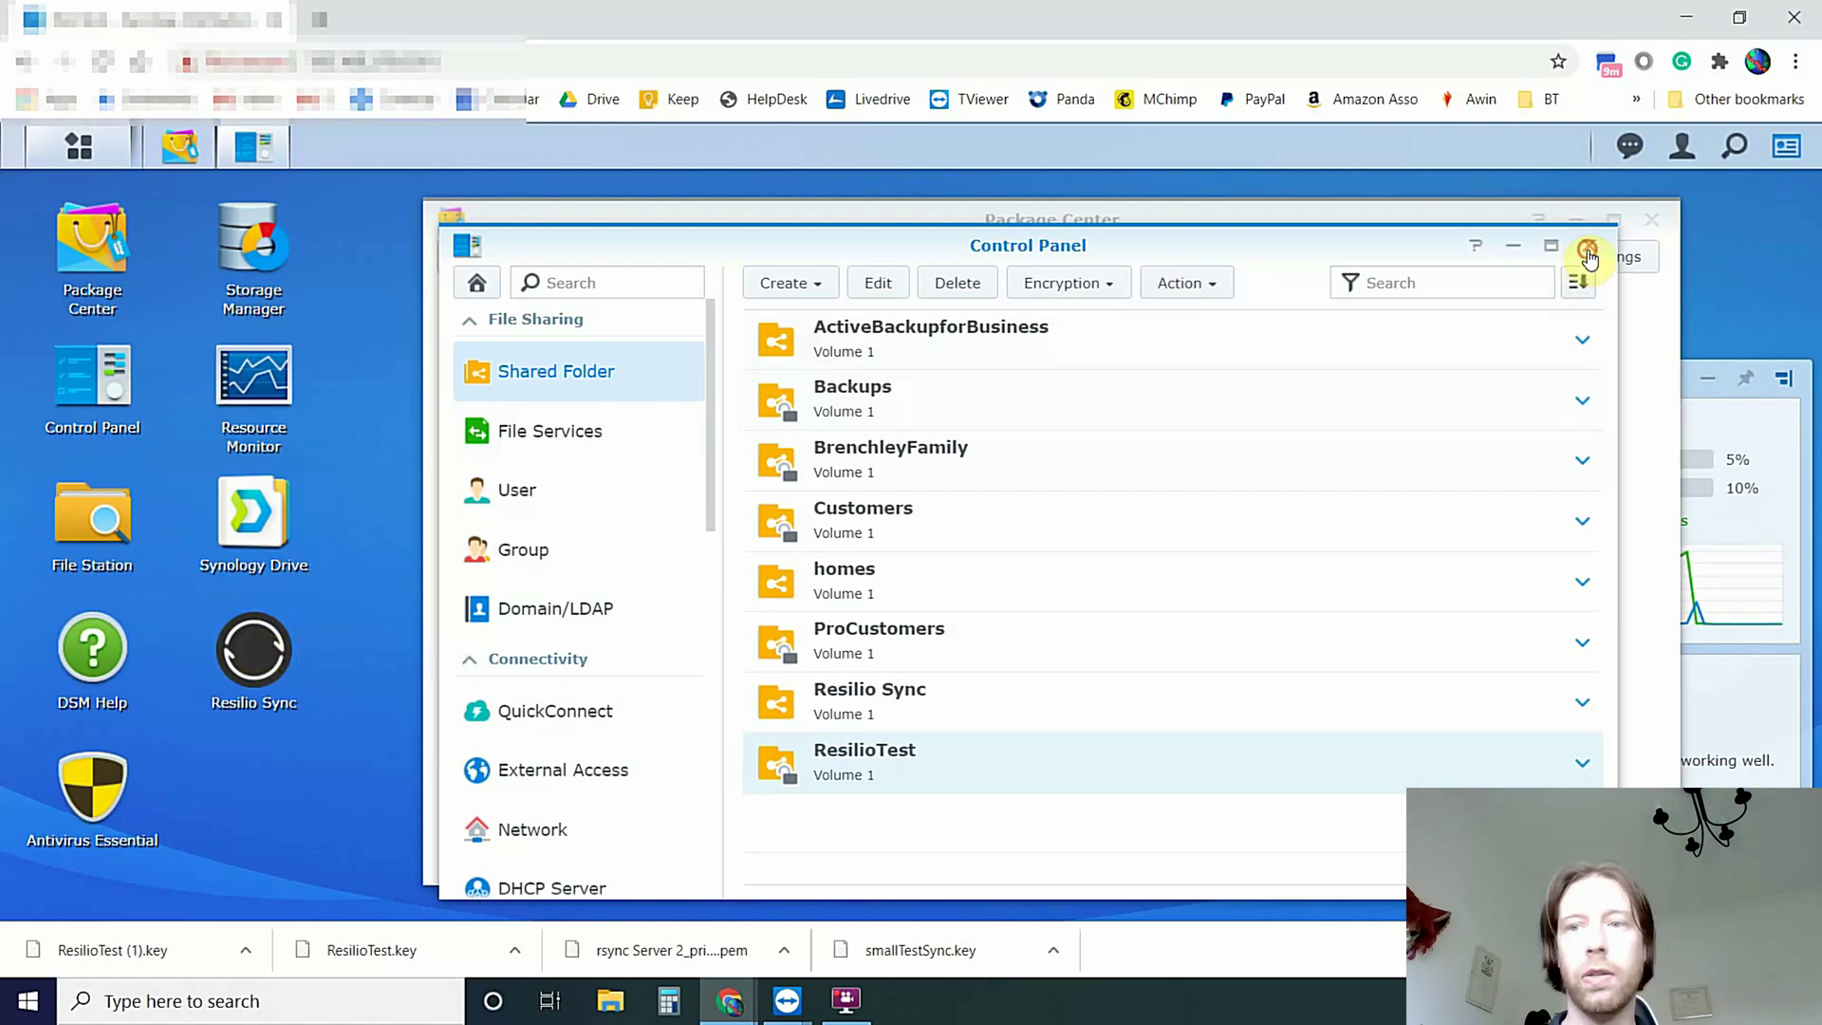
pyautogui.click(1652, 226)
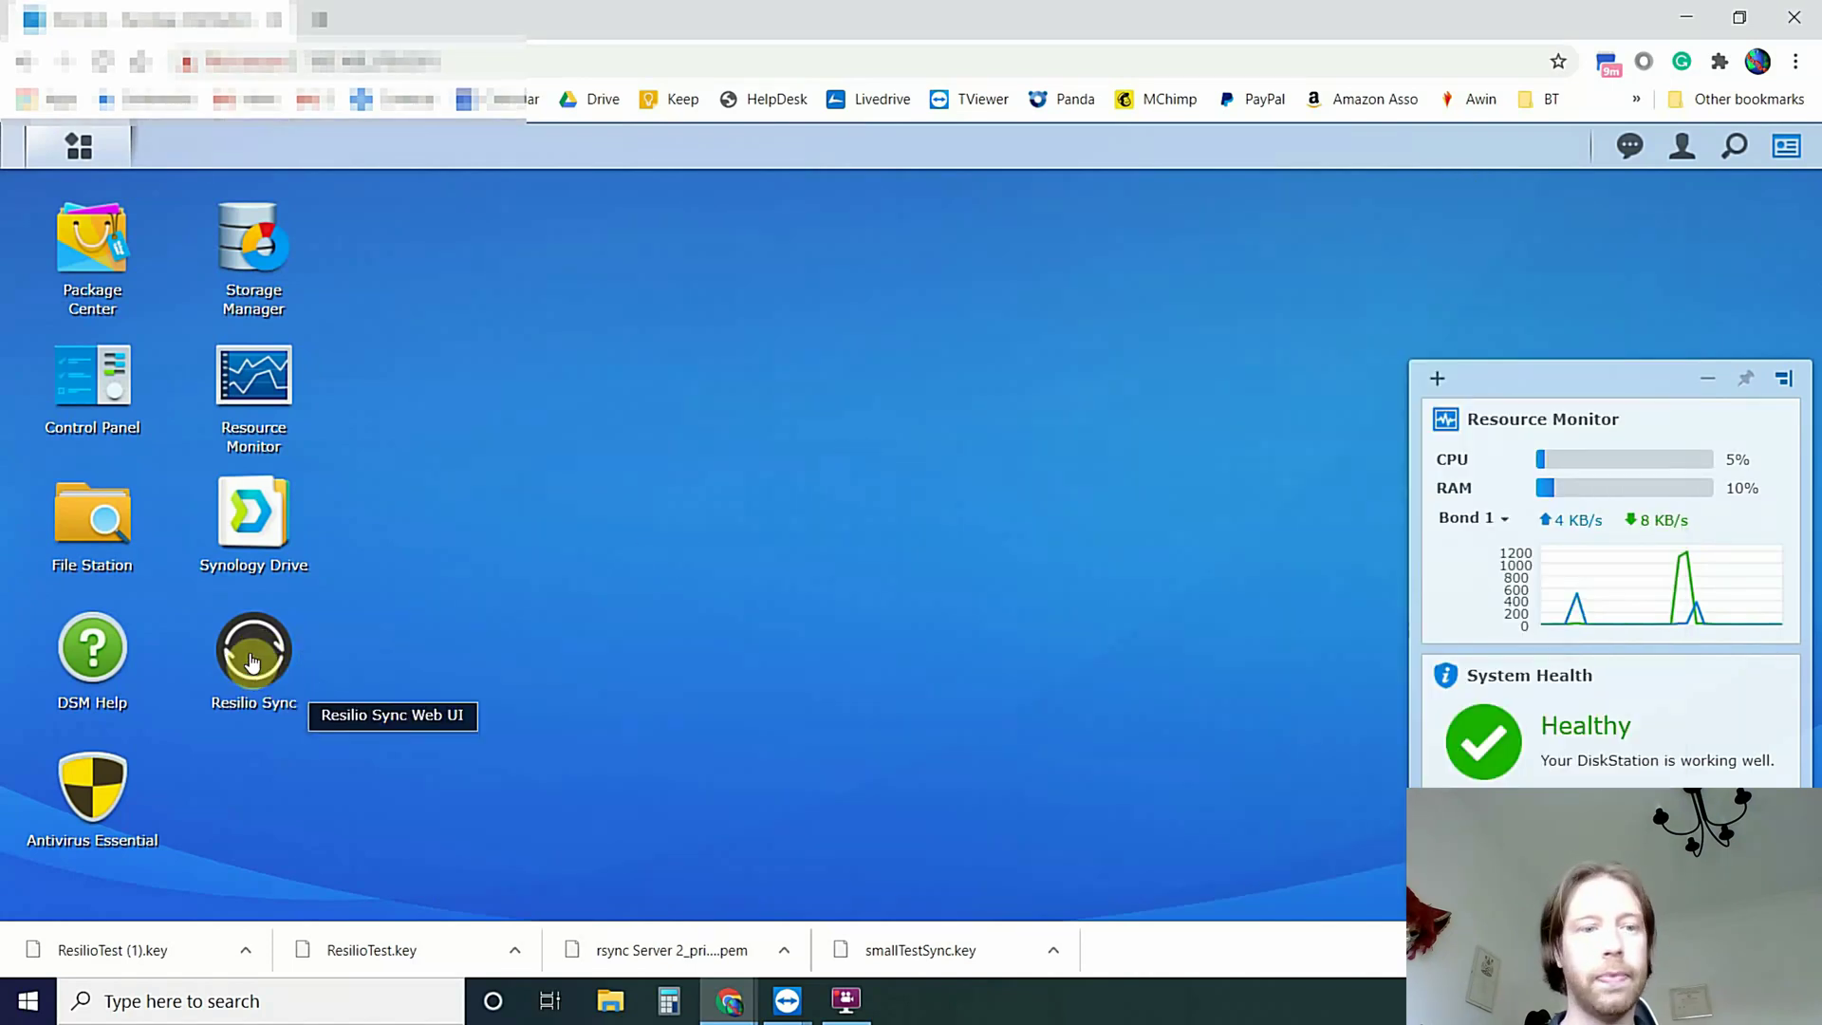
# Create a login for the Resilio Sync web interface with a user name and suggested password
pyautogui.click(253, 657)
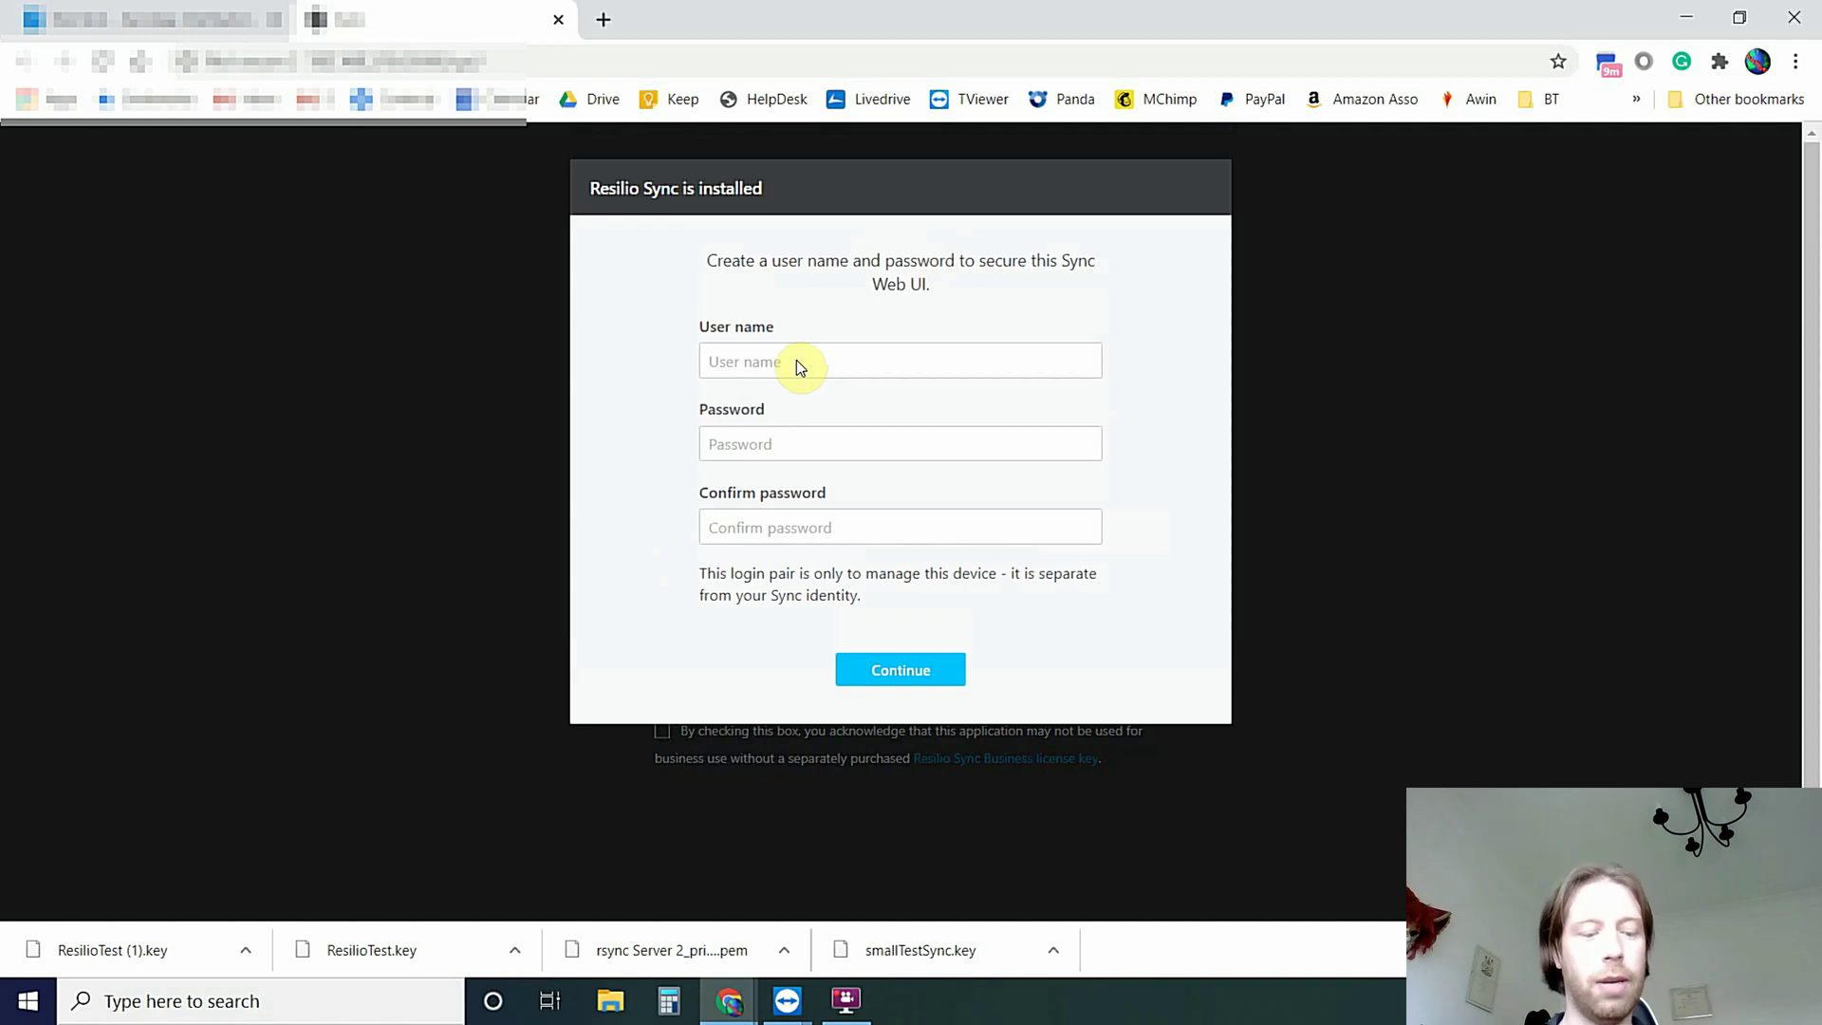
pyautogui.click(756, 443)
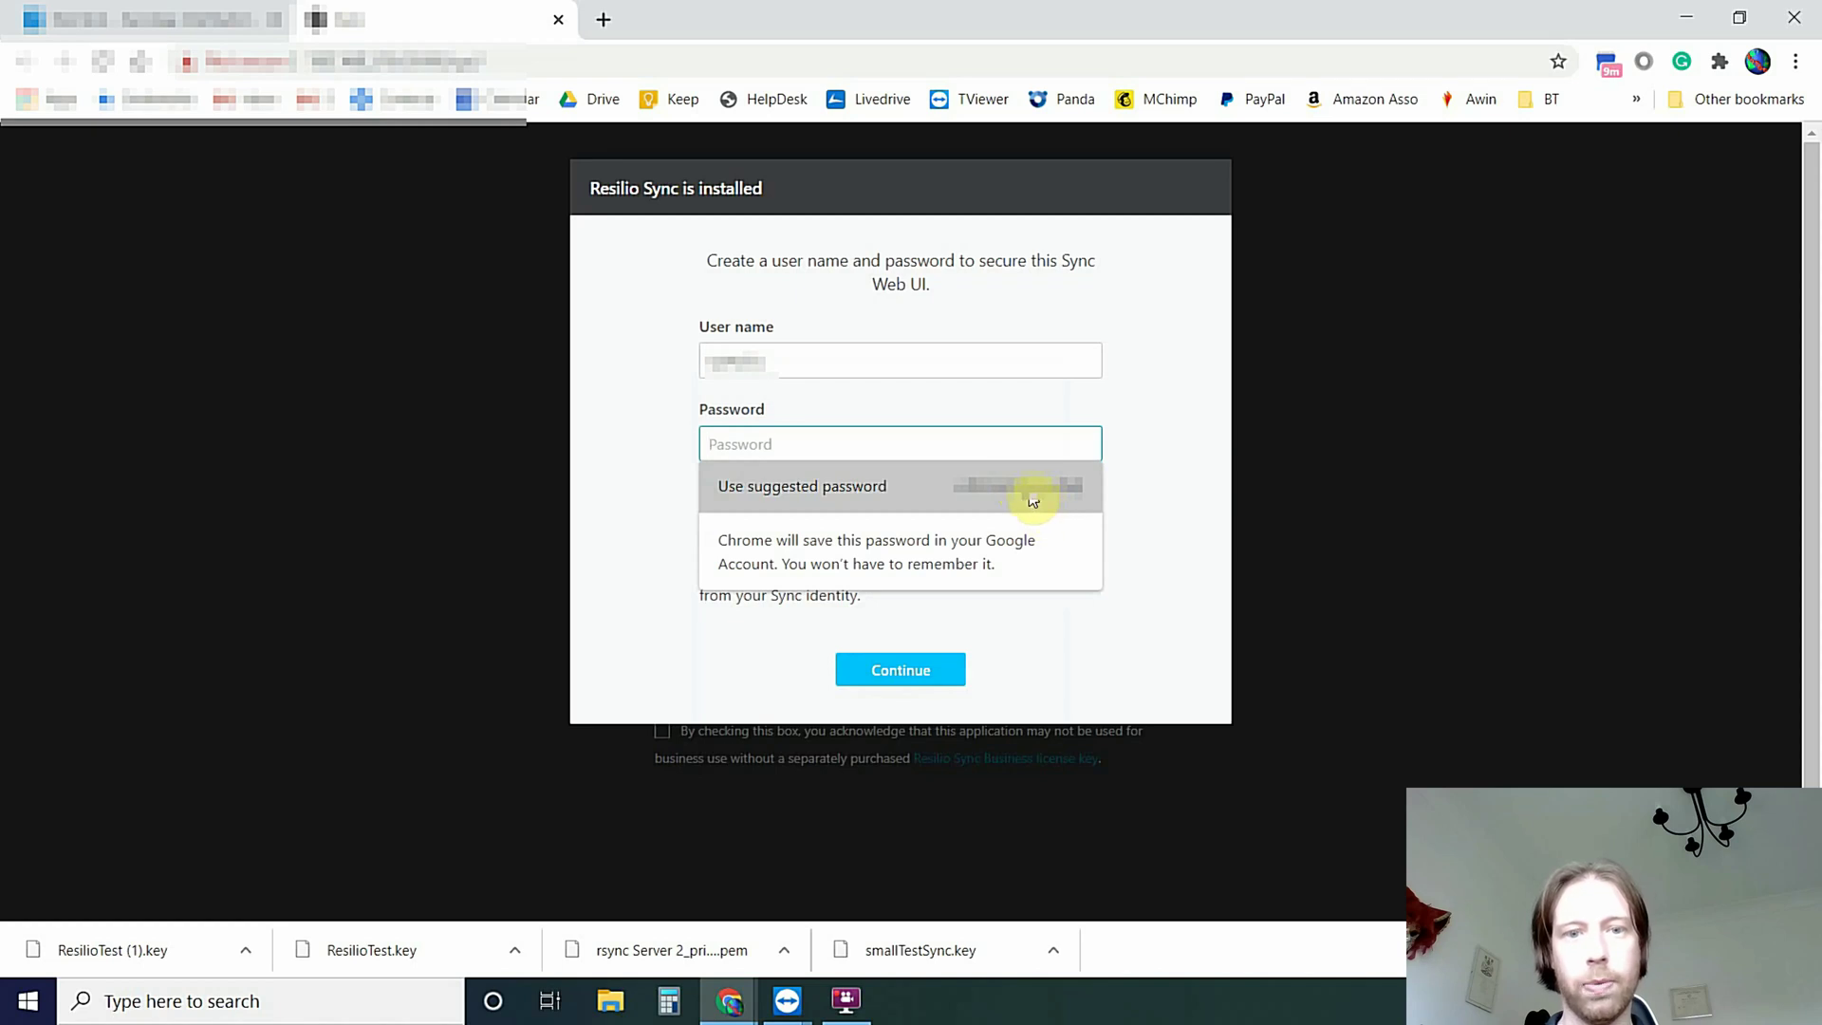
pyautogui.click(1033, 501)
pyautogui.click(881, 672)
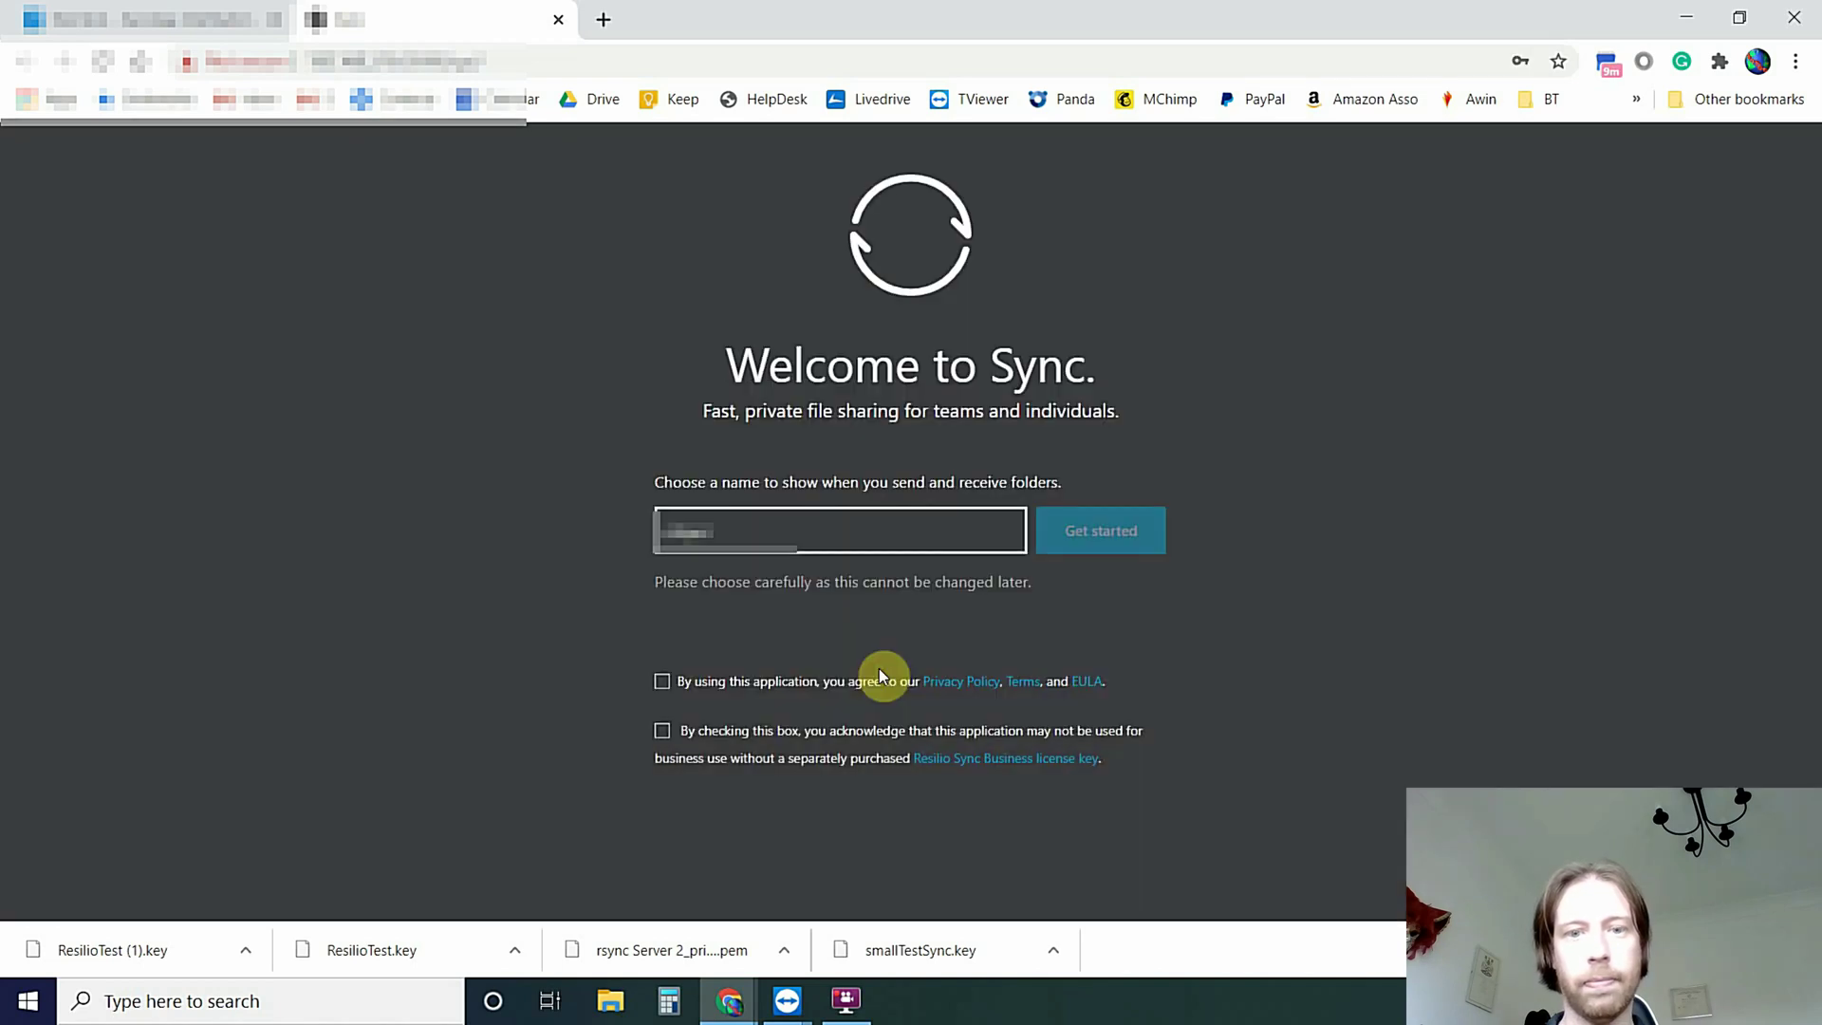
# Choose Sync Home, keep the display name, accept both agreements, and get started
pyautogui.click(715, 490)
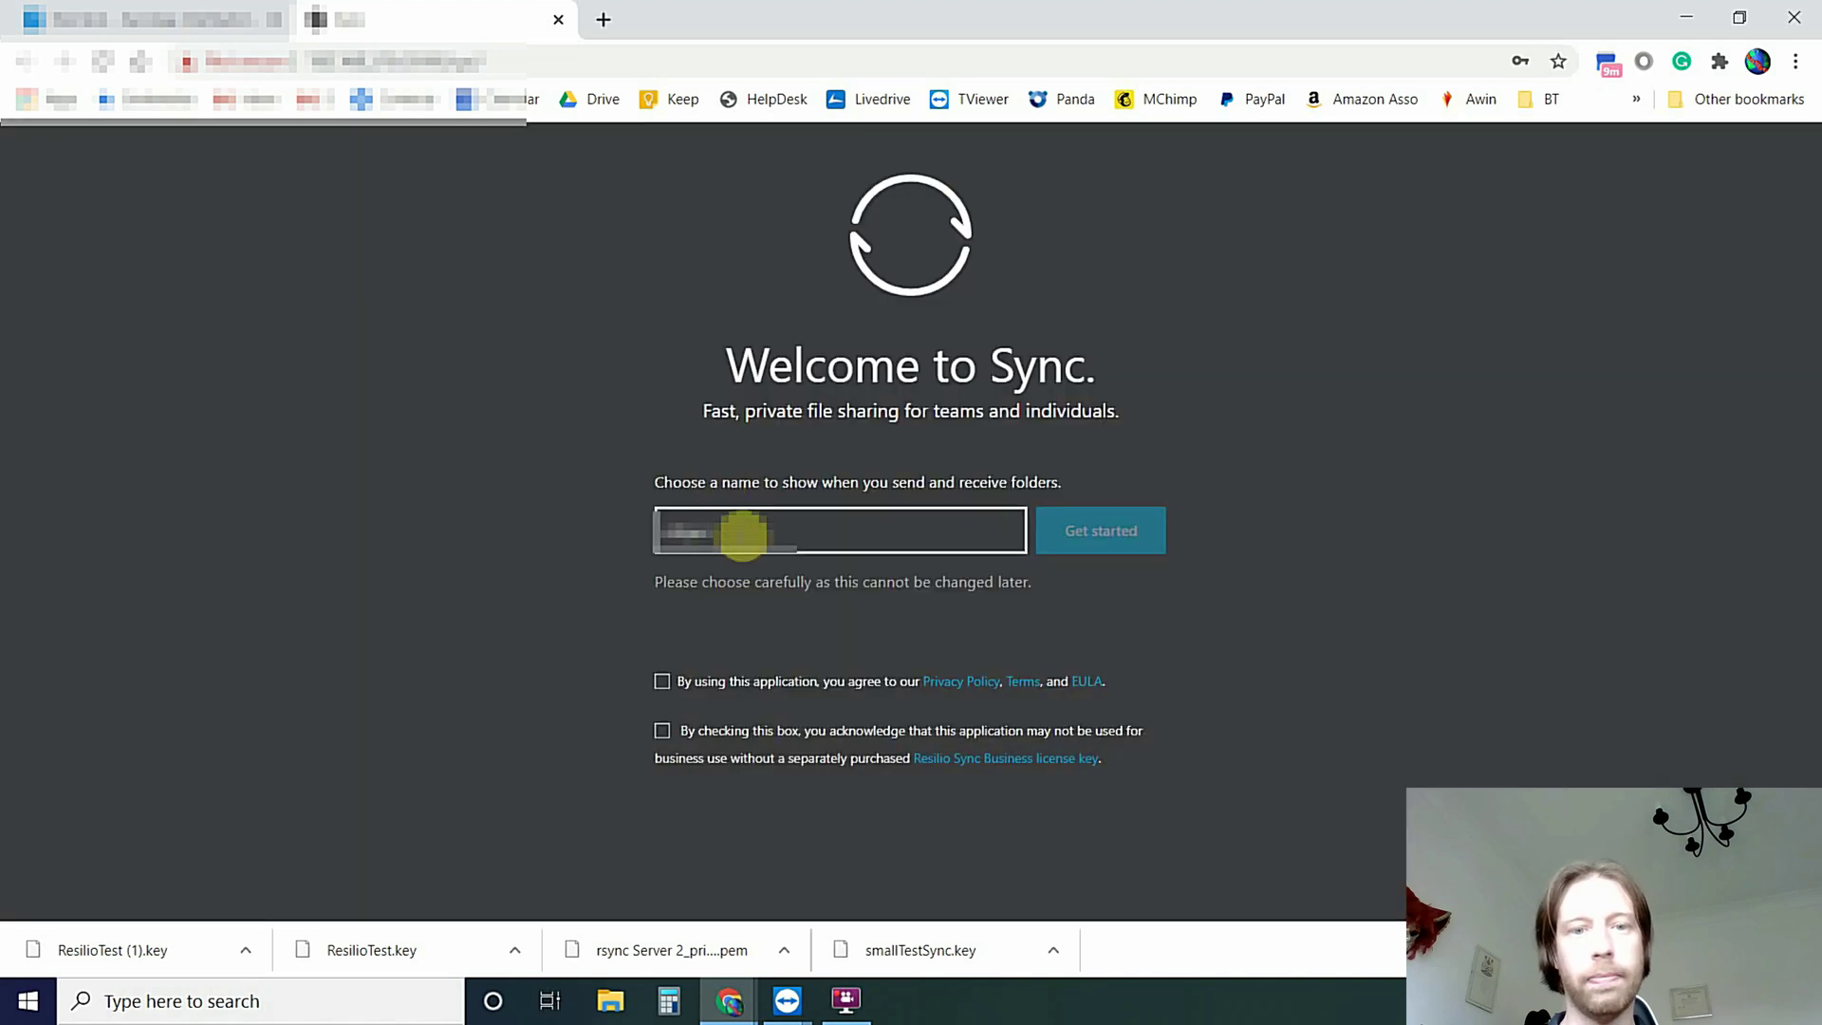
pyautogui.moveTo(741, 535); pyautogui.dragTo(609, 541)
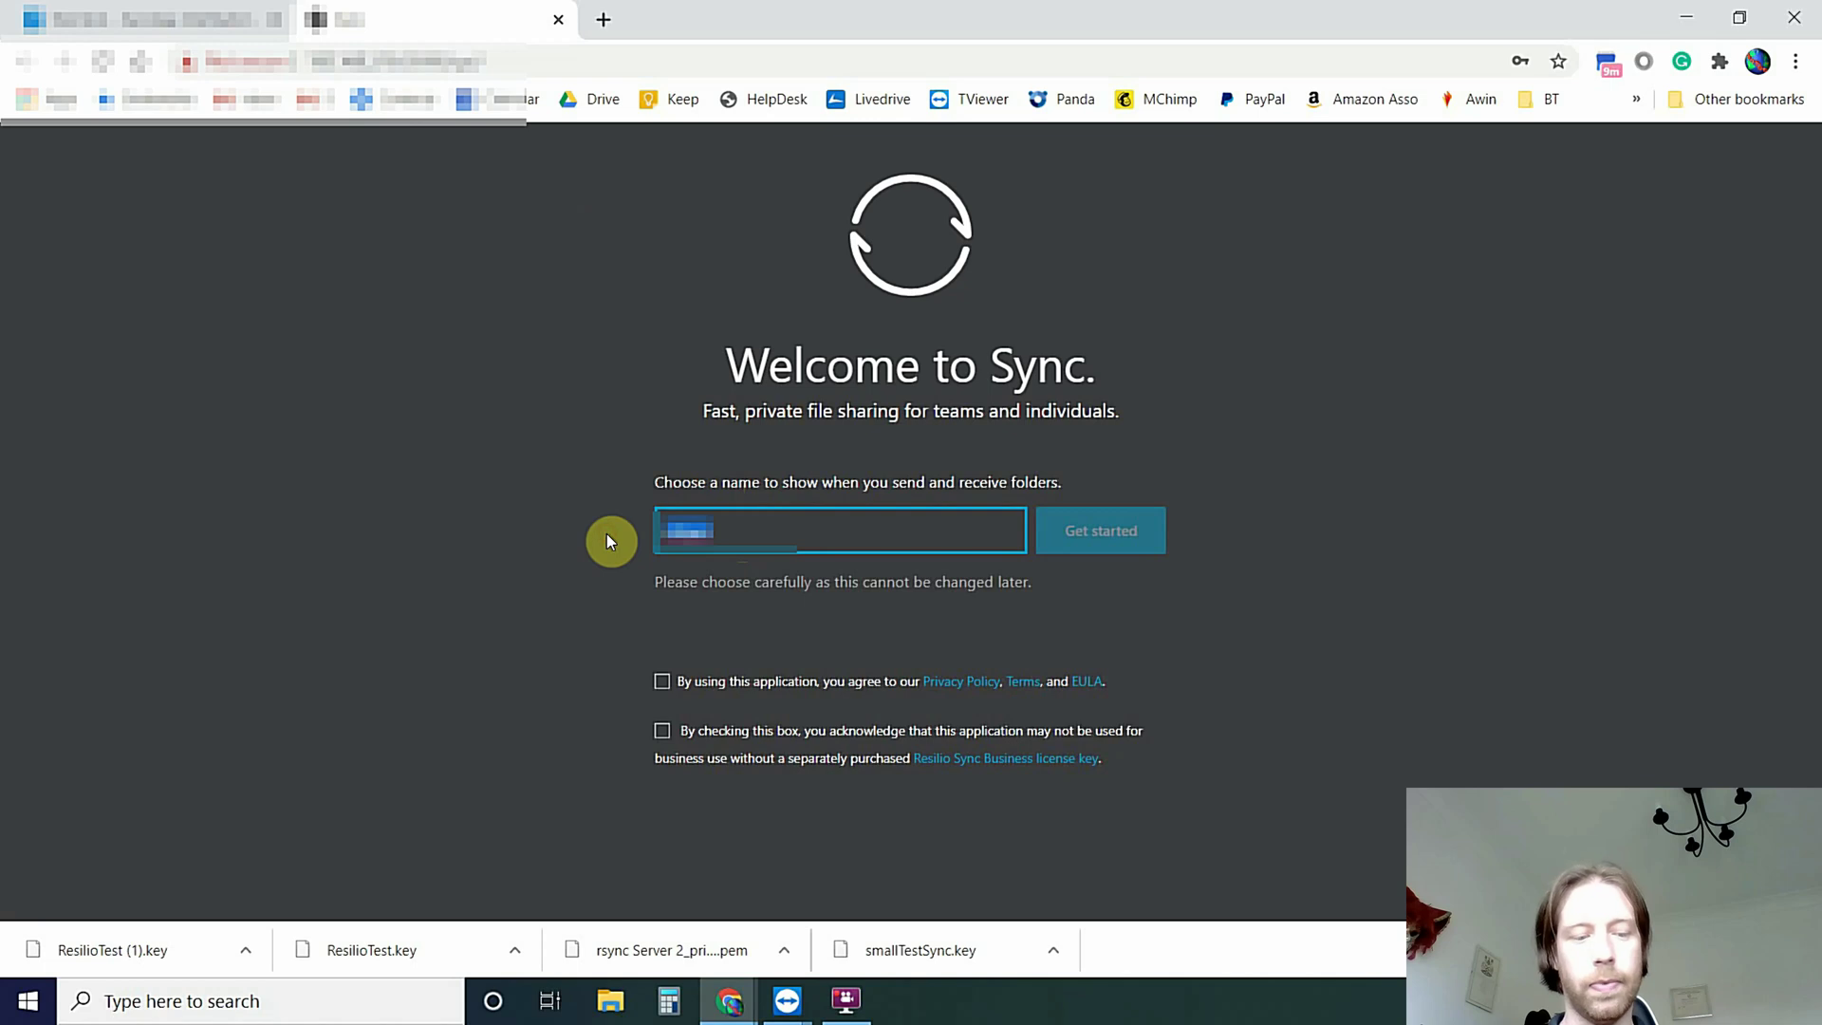
pyautogui.click(893, 534)
pyautogui.click(664, 682)
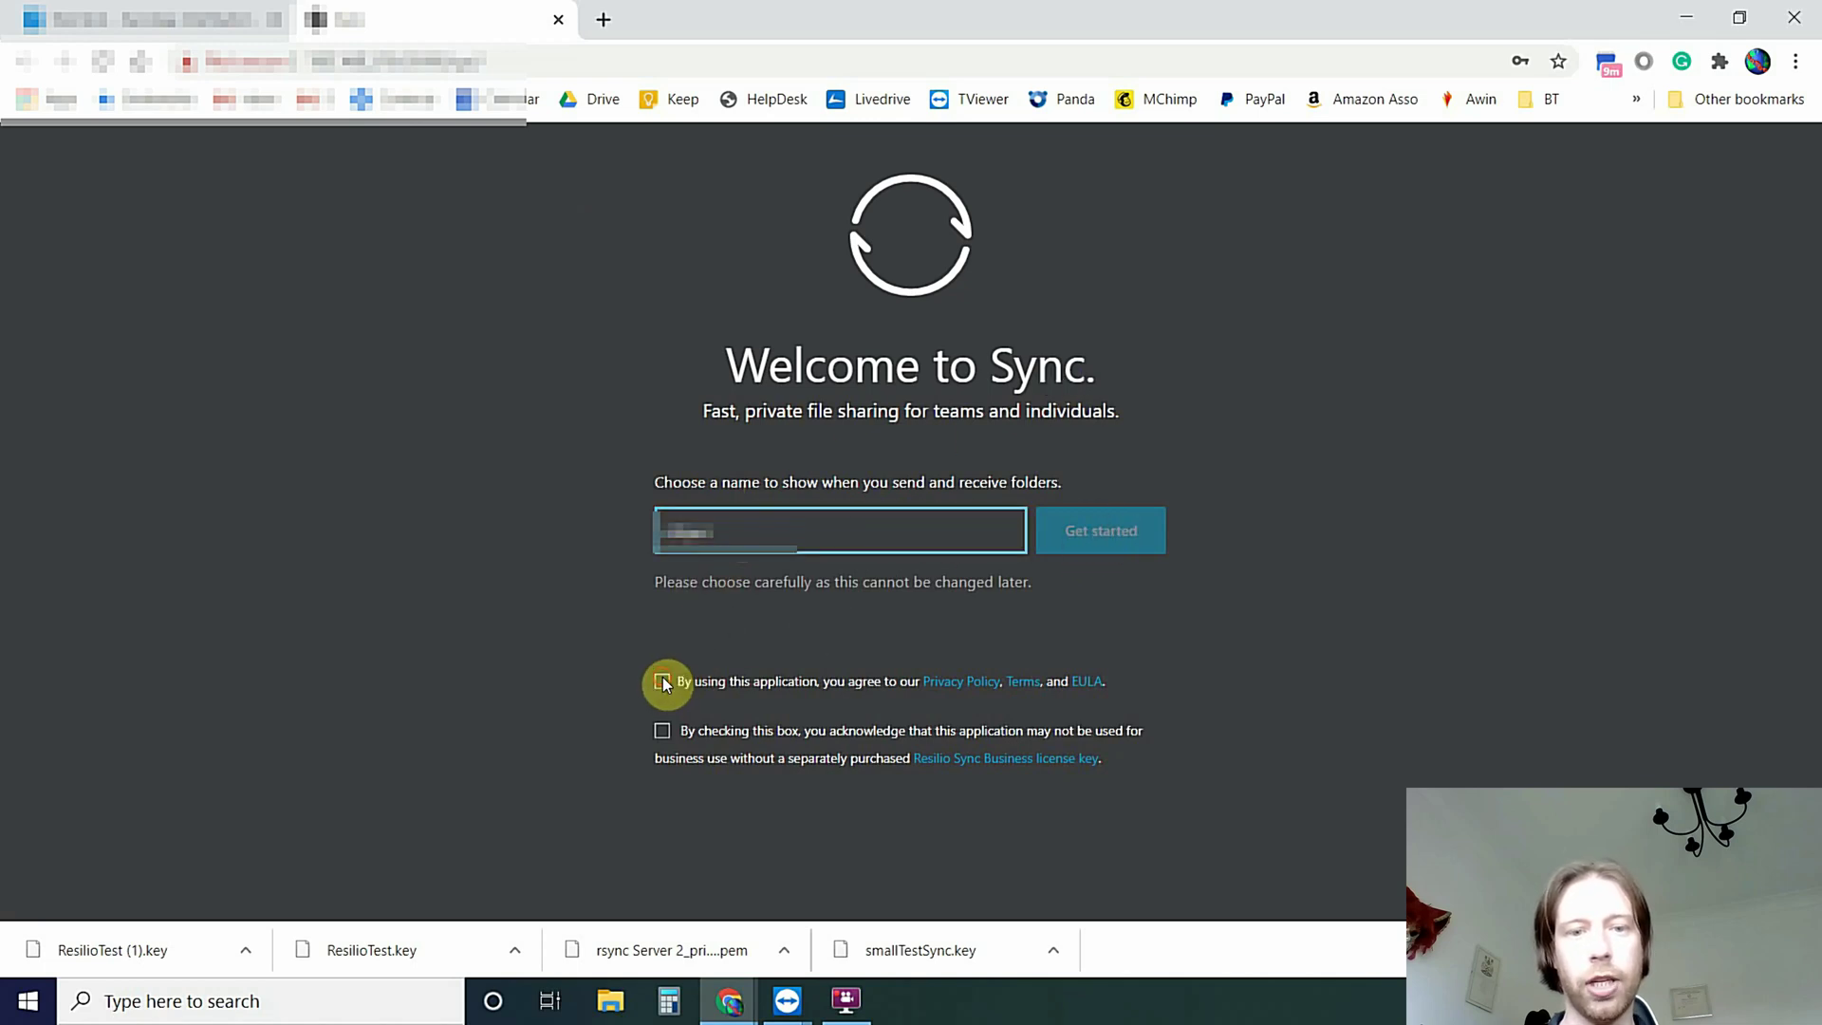
pyautogui.click(663, 733)
pyautogui.click(1139, 541)
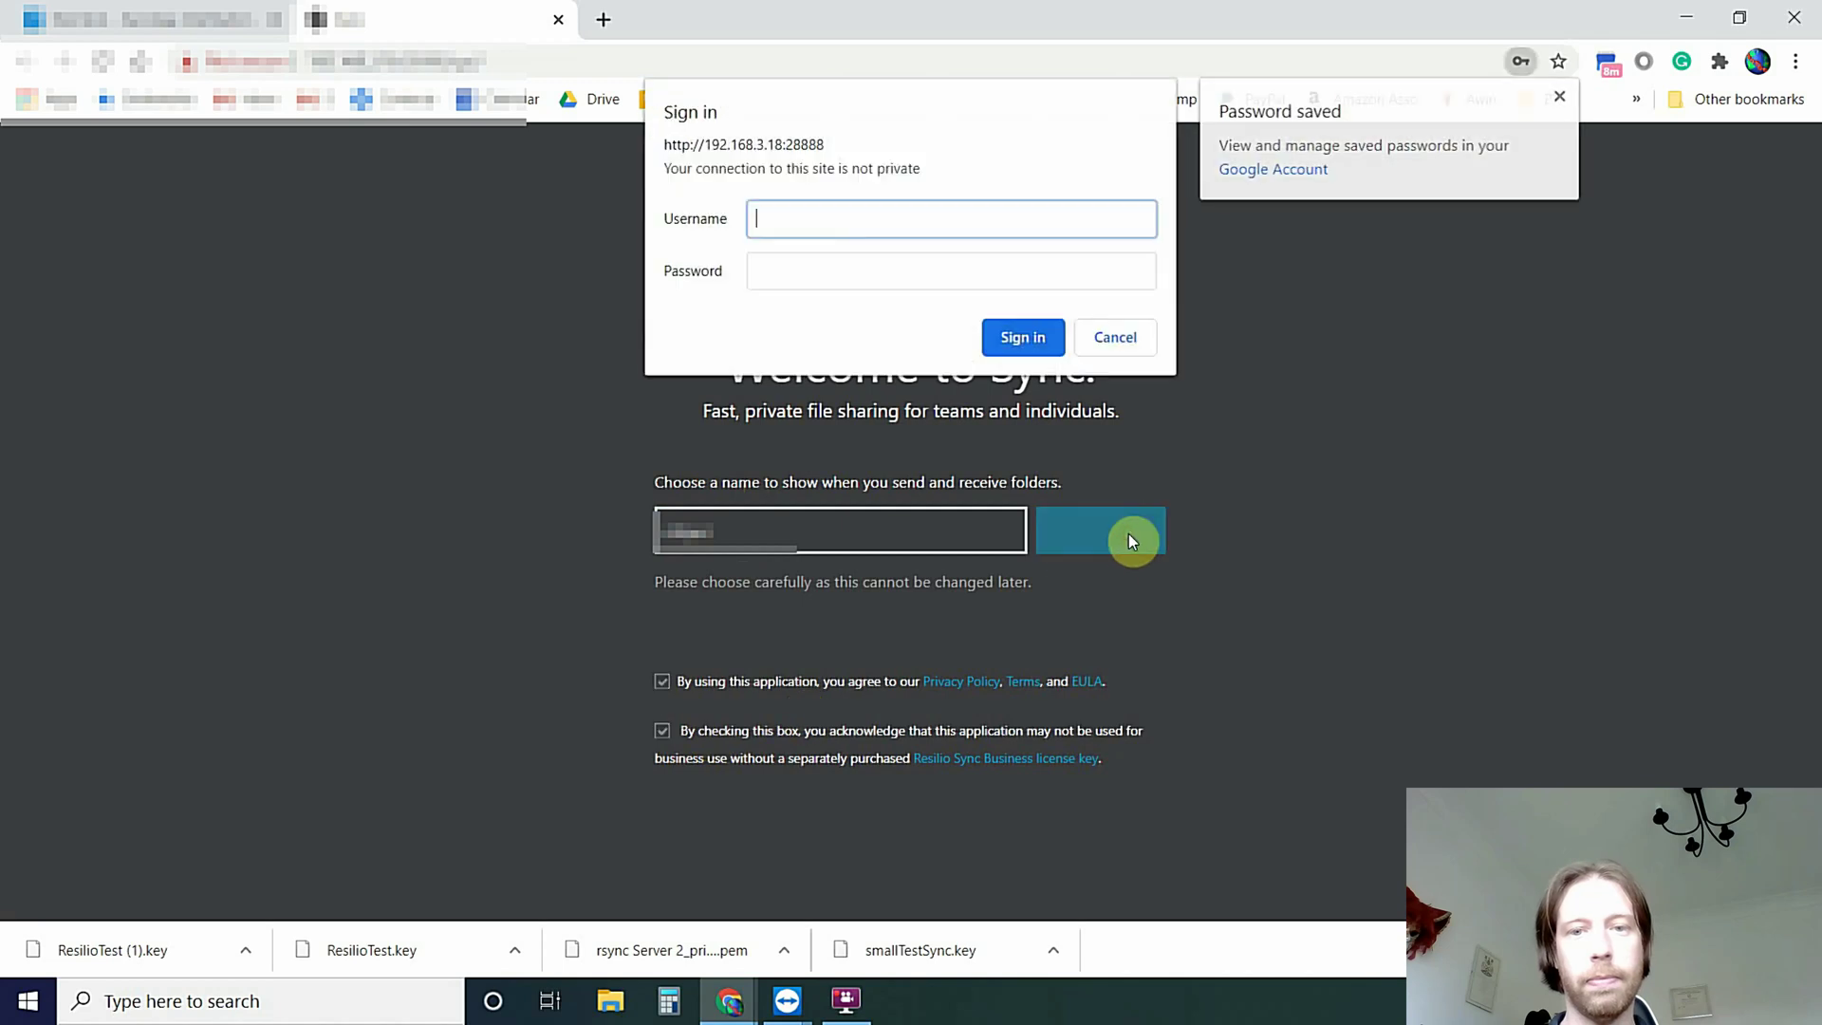
# Sign in with the stored credentials and dismiss the password update prompt
pyautogui.click(846, 270)
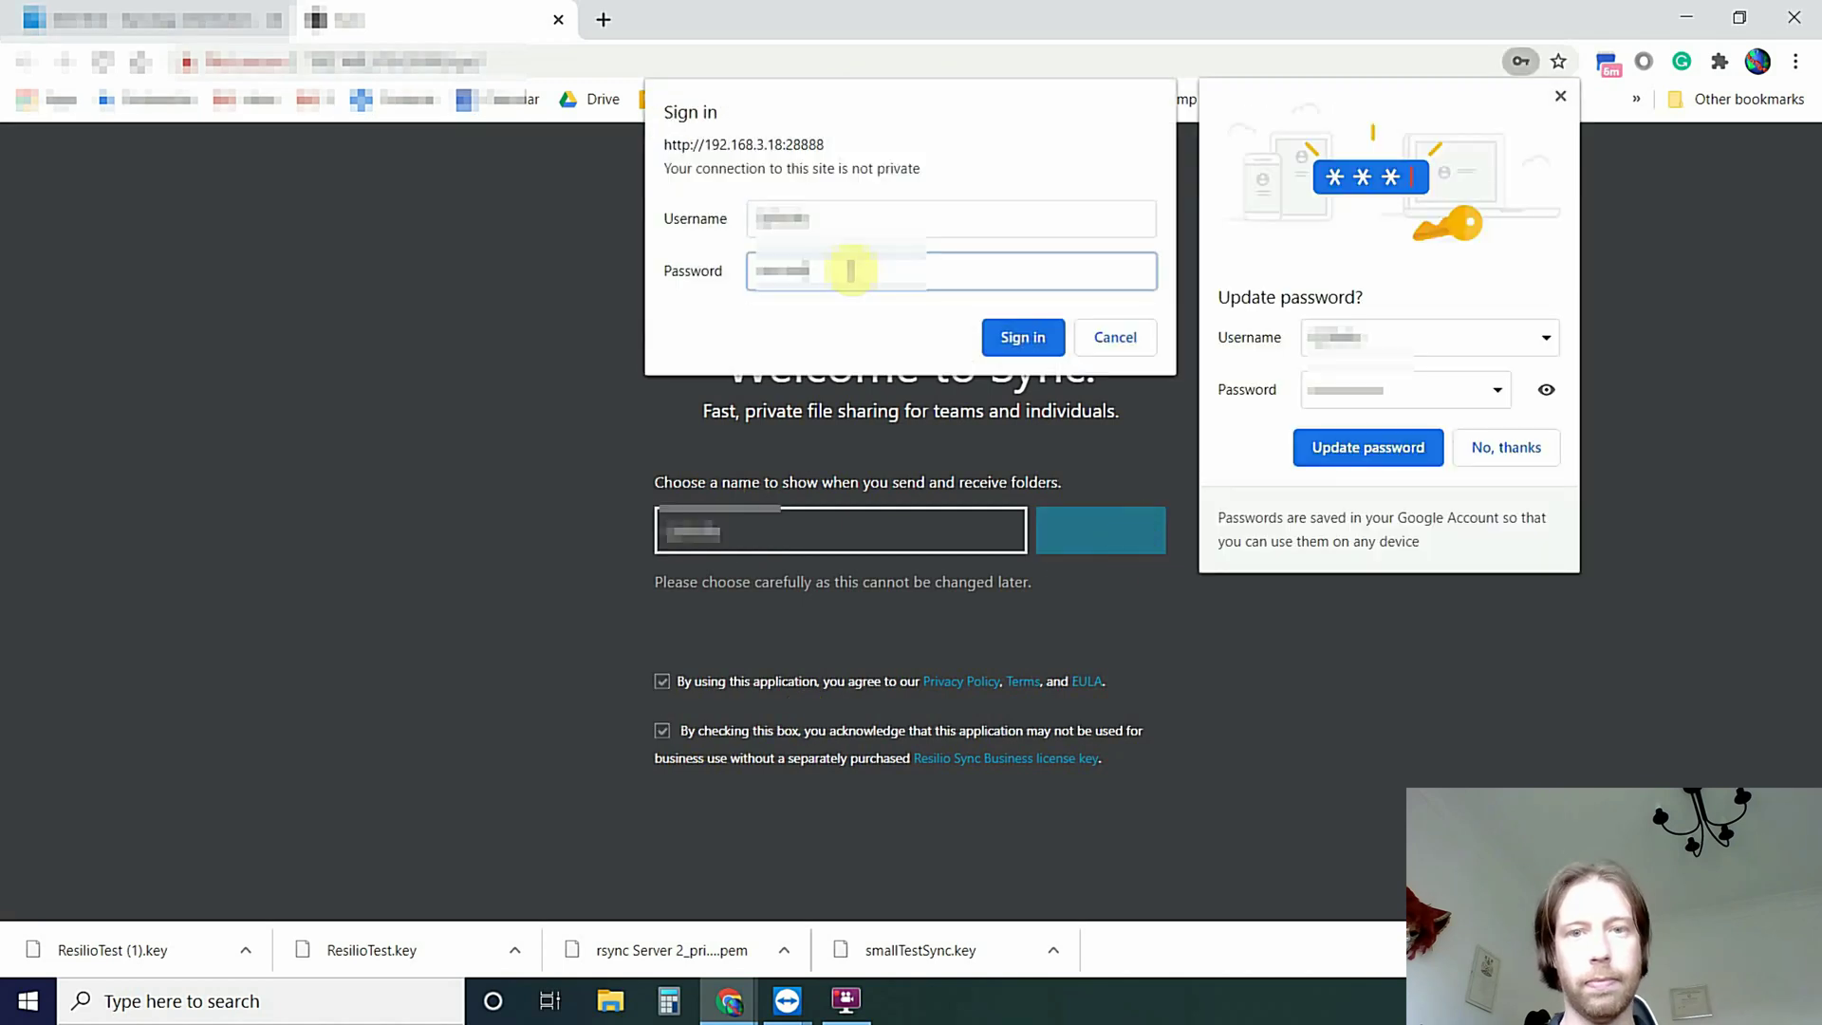
pyautogui.click(988, 329)
pyautogui.click(1561, 97)
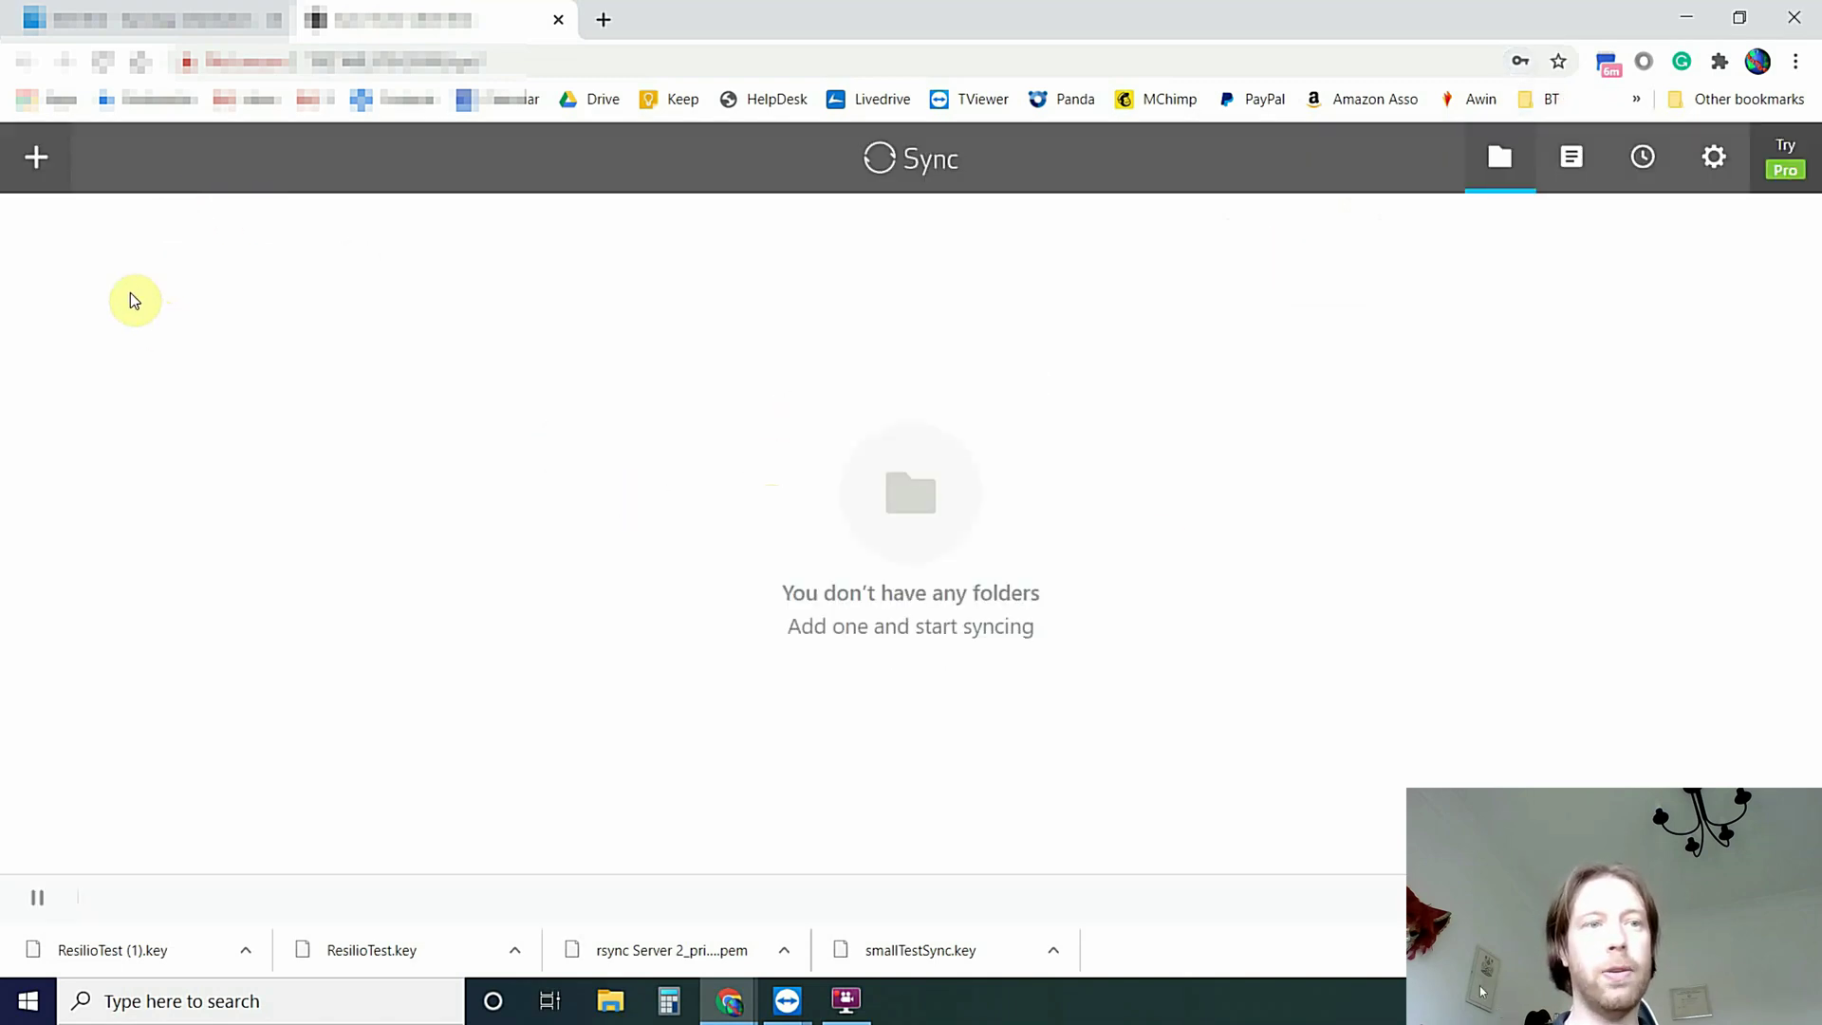
# Add /volume1/ResilioTest to Resilio Sync as an encrypted folder
pyautogui.click(36, 165)
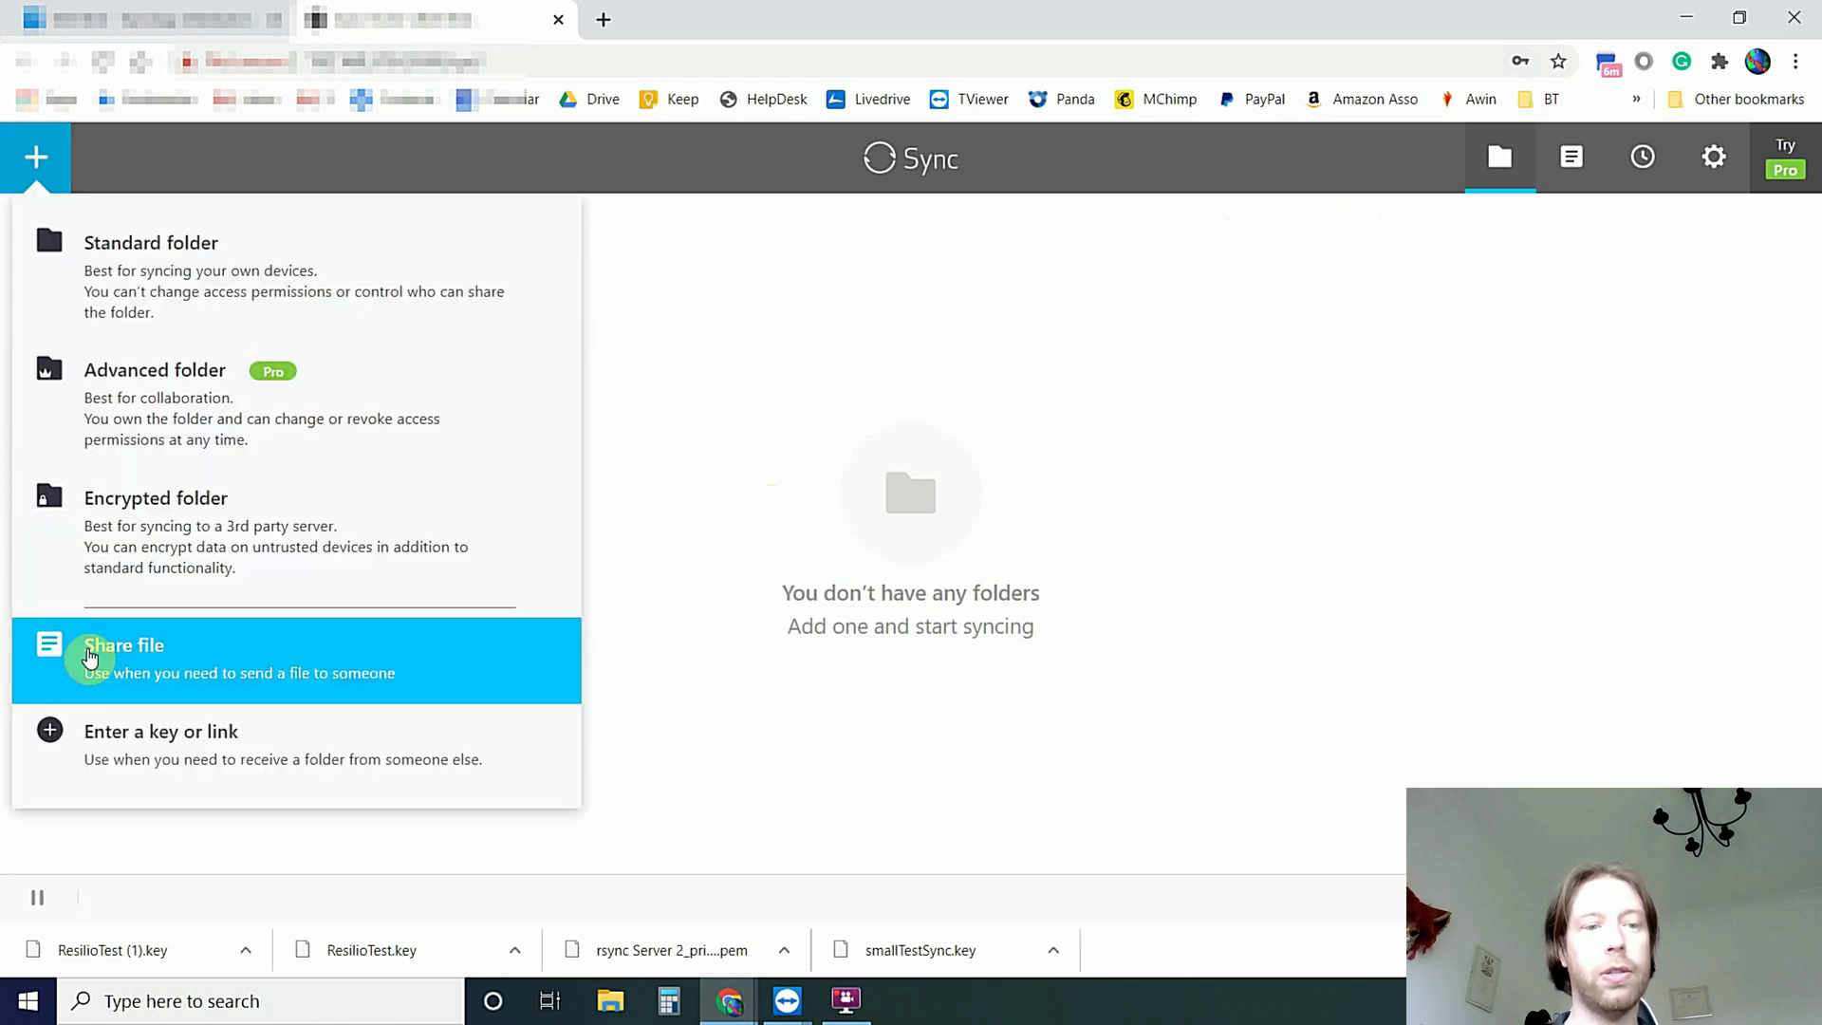
pyautogui.click(90, 657)
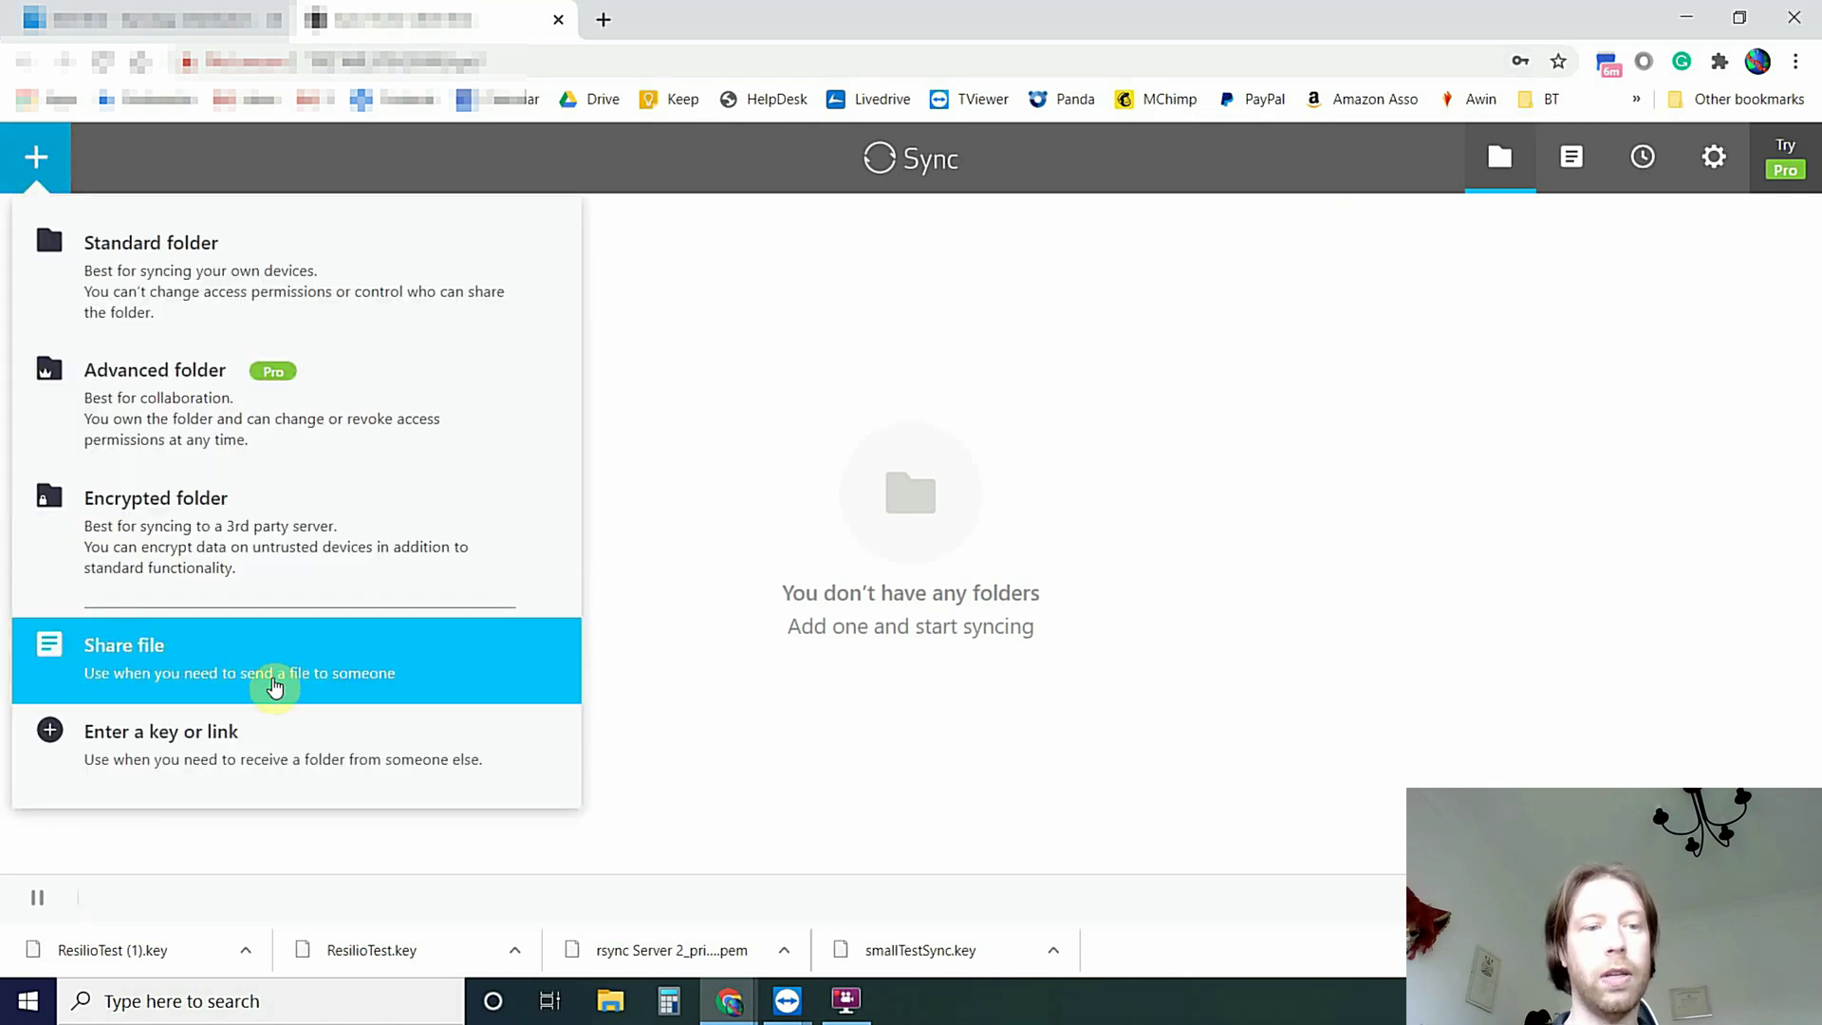
pyautogui.click(179, 548)
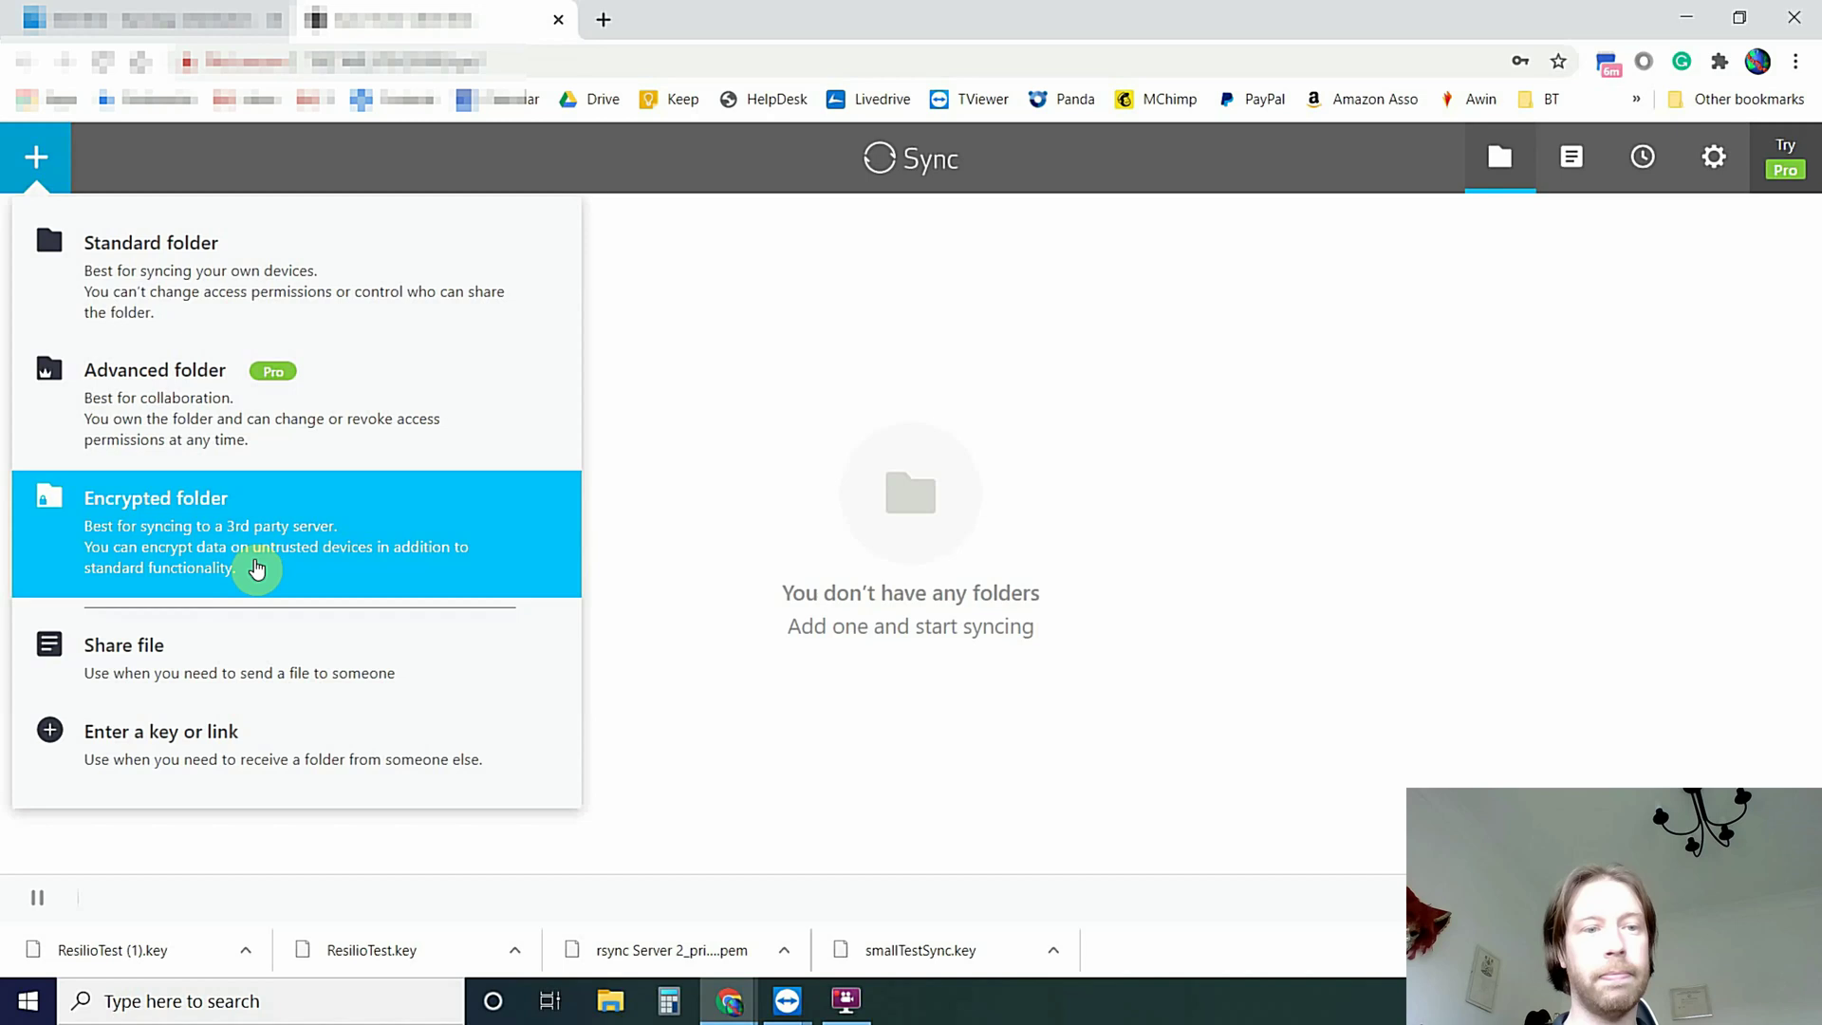
pyautogui.click(257, 567)
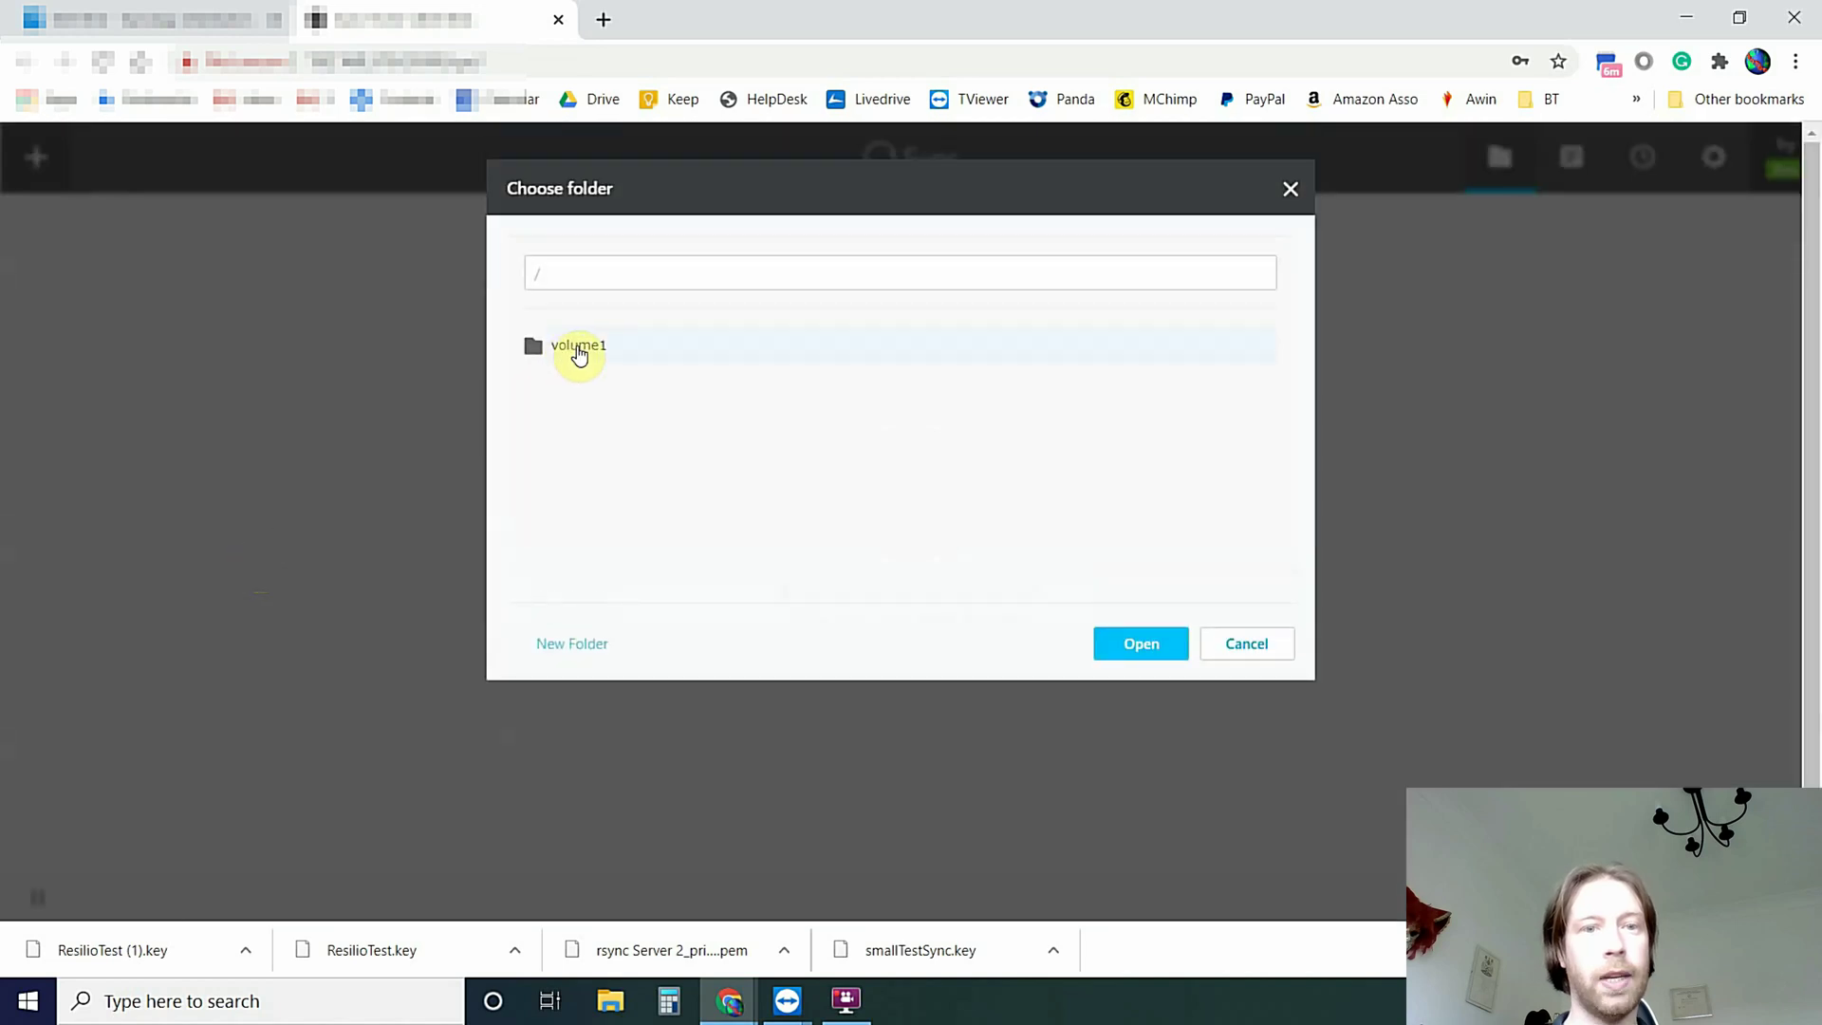
pyautogui.click(573, 347)
pyautogui.scroll(-3, 651, 522)
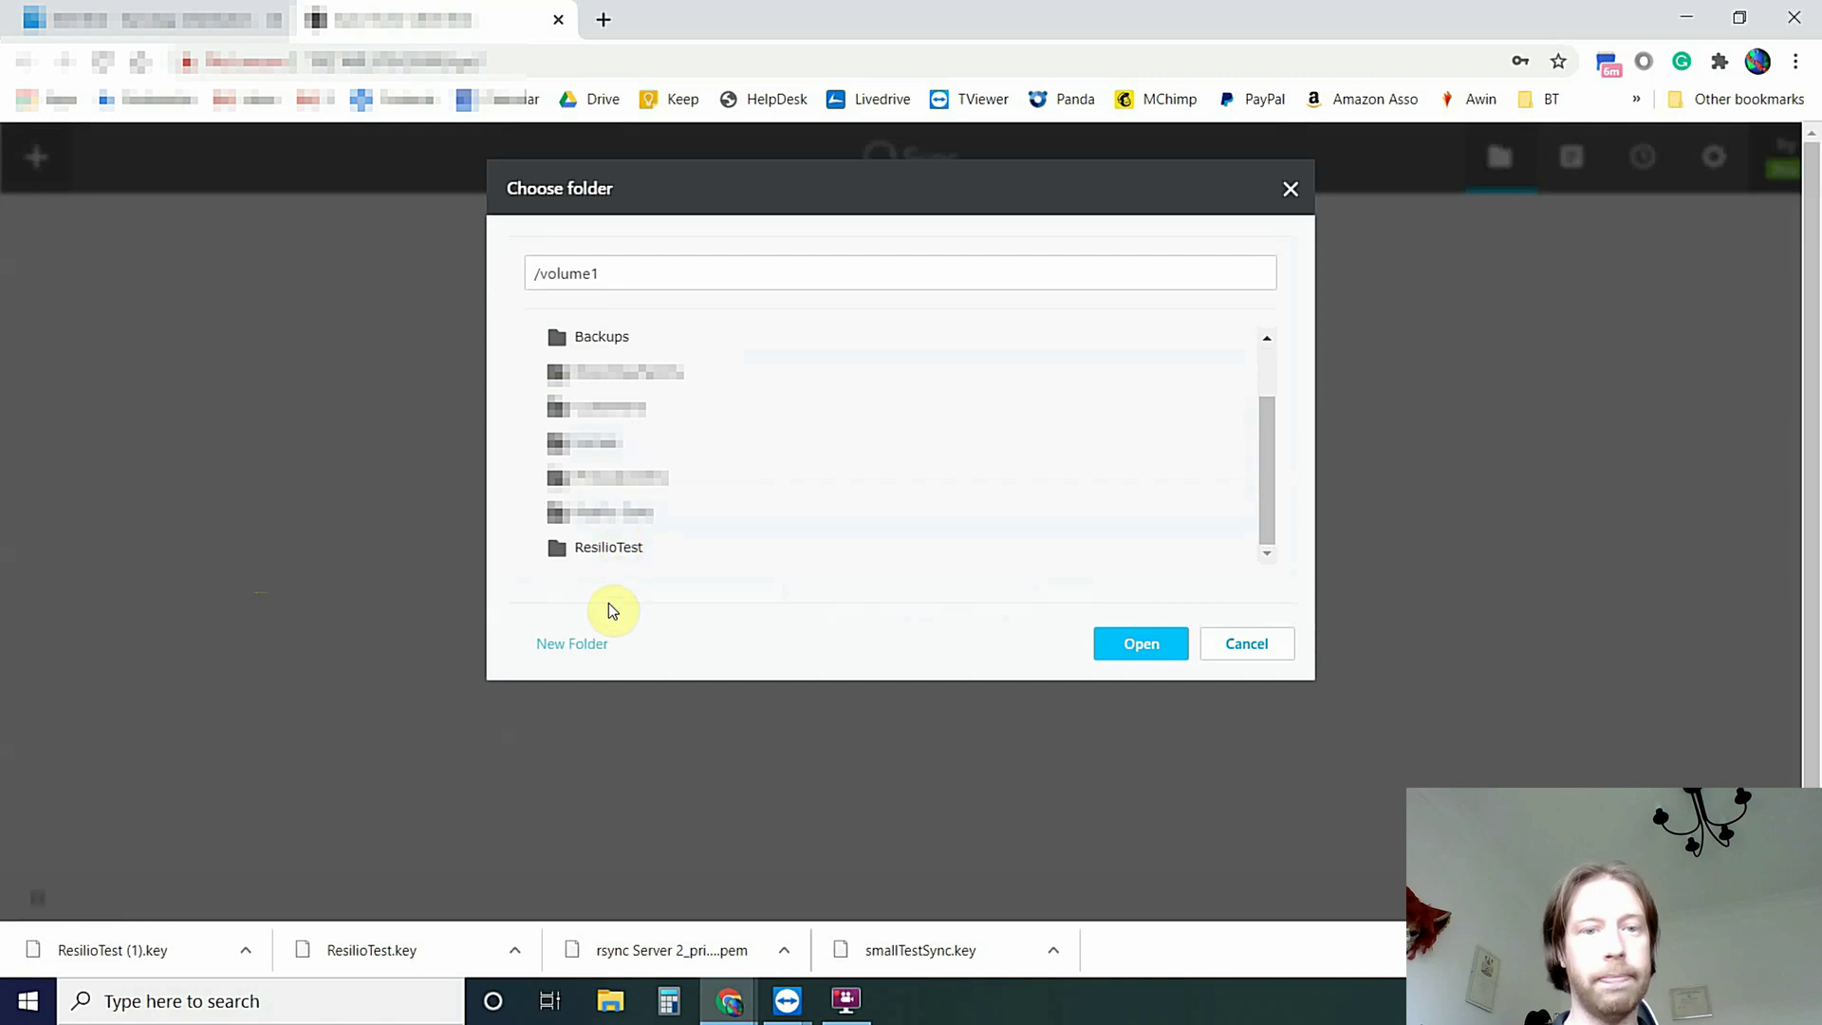
pyautogui.click(577, 558)
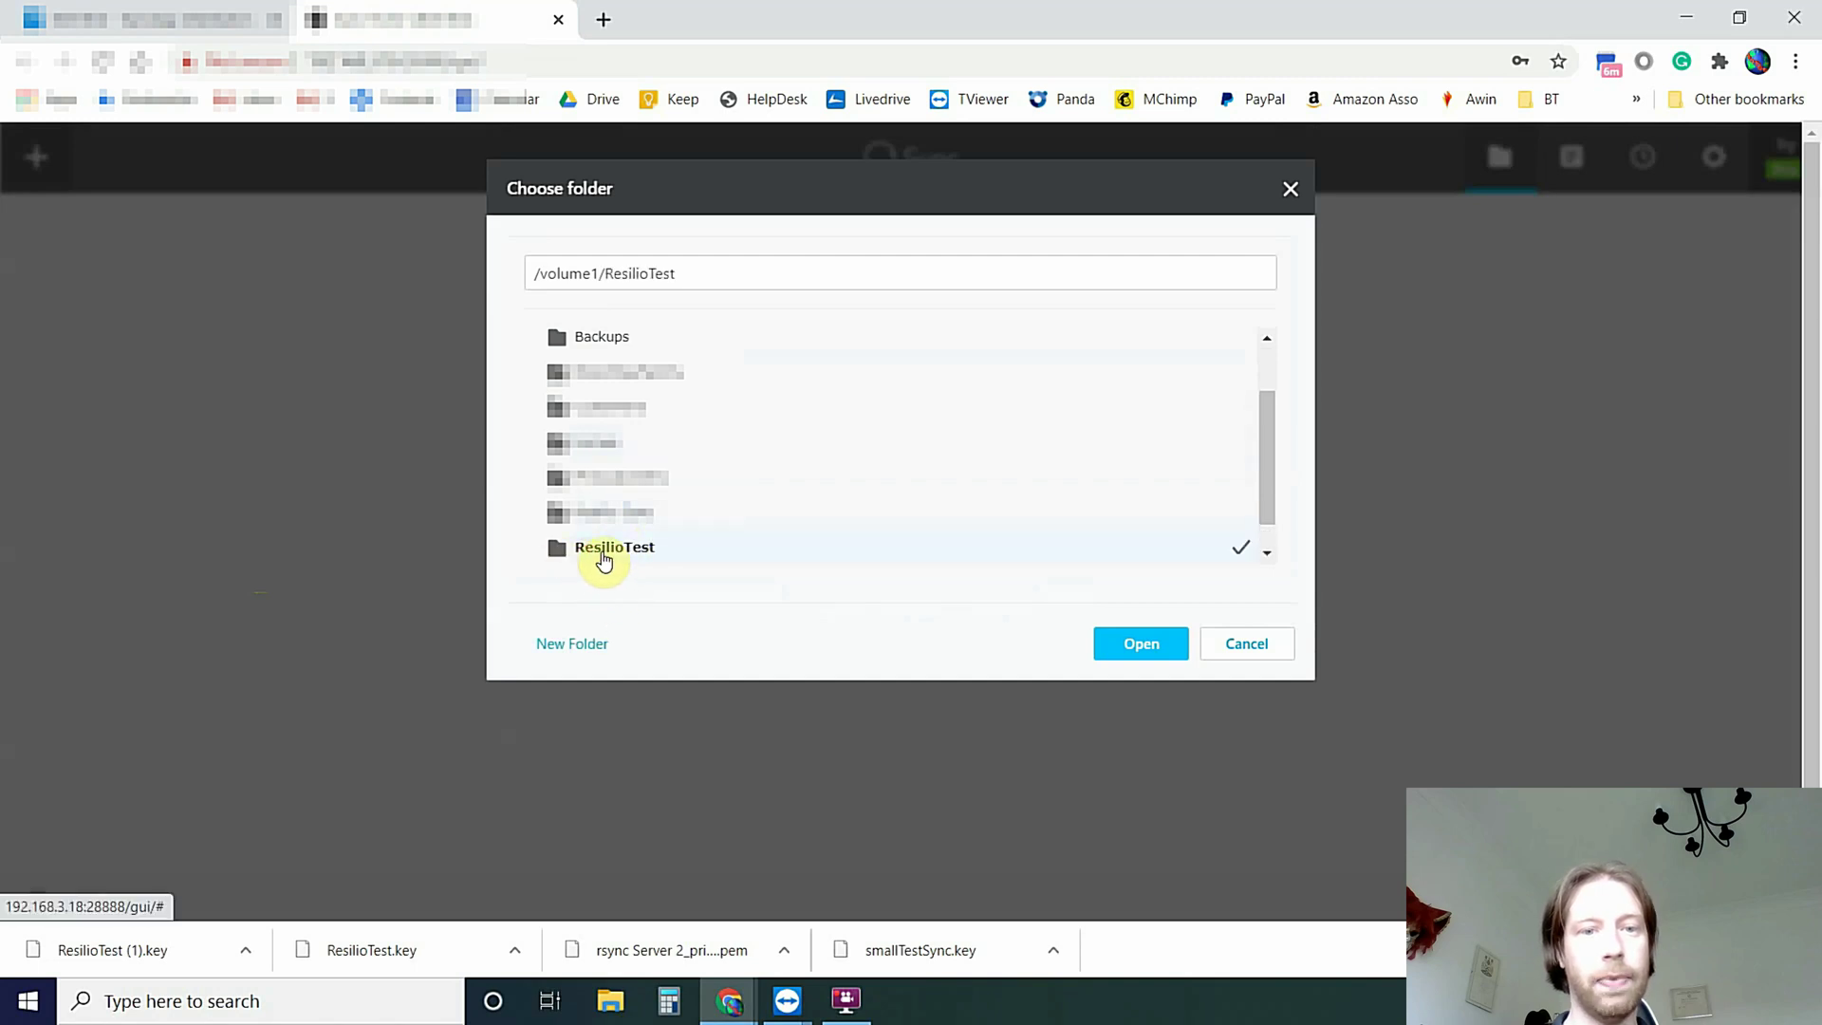
pyautogui.click(1142, 647)
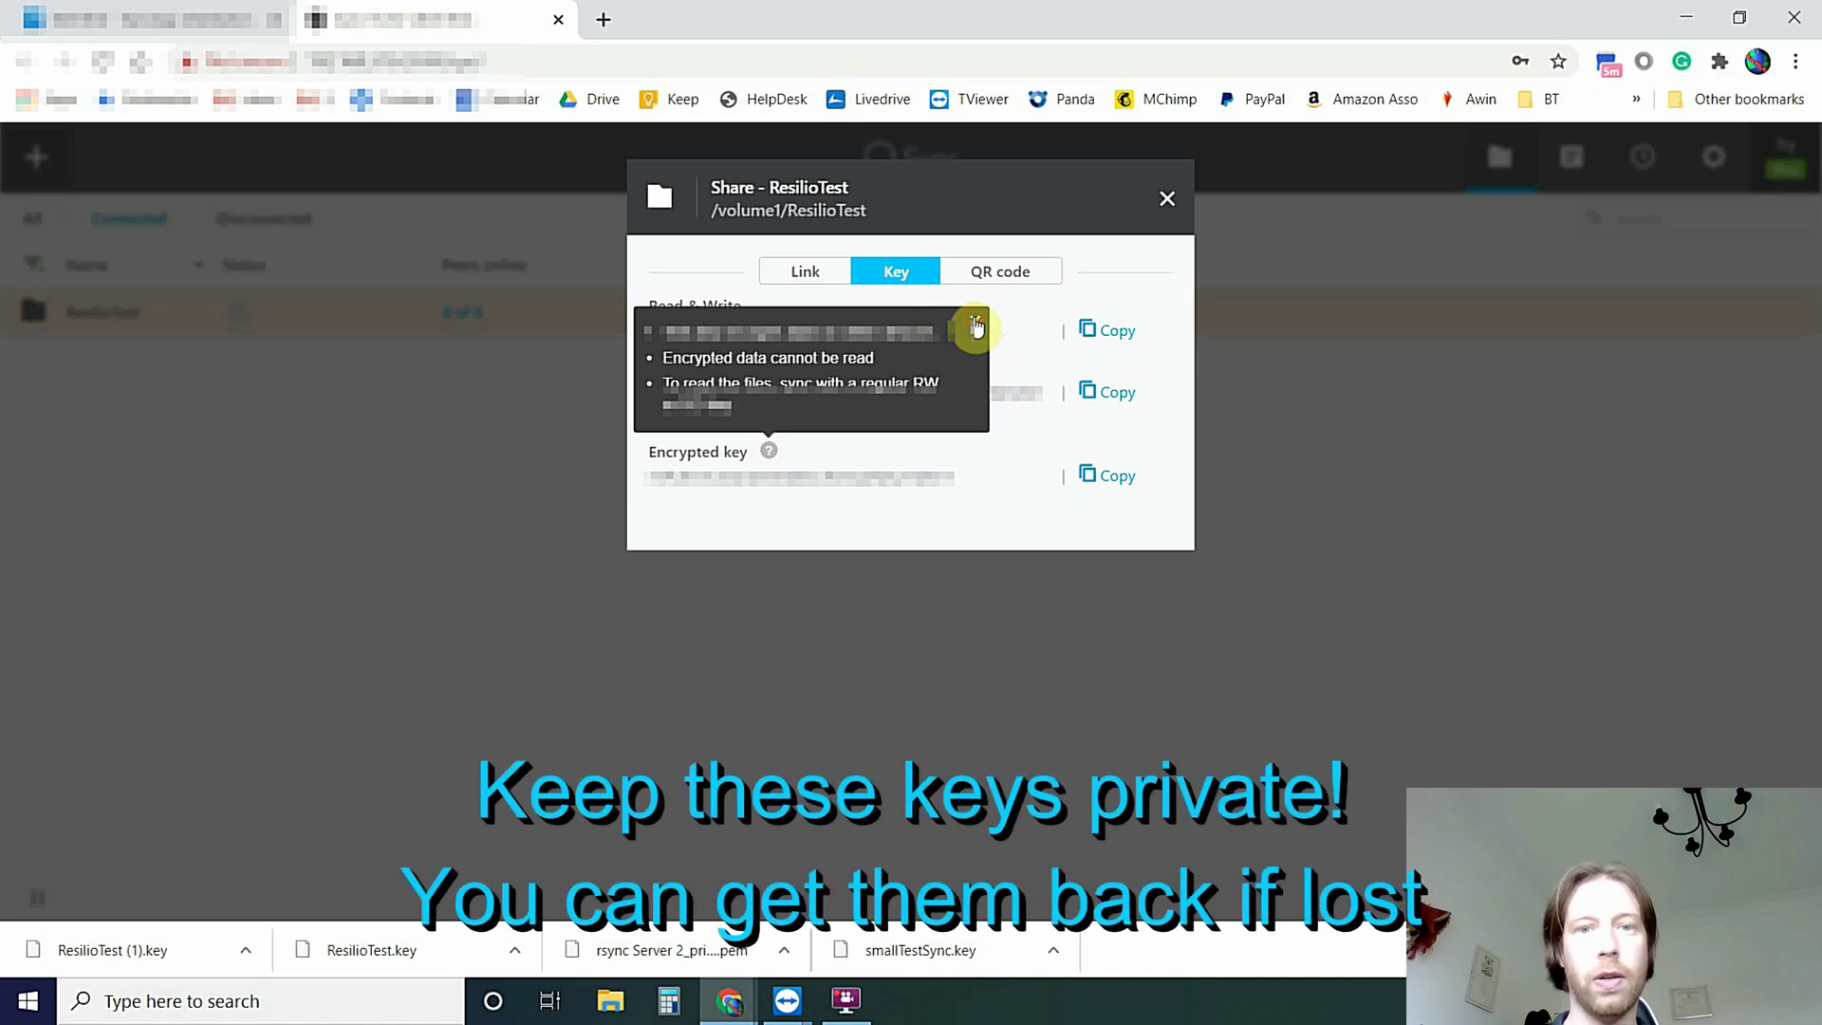
# Copy ResilioTest's Read & Write key, close the share and newsletter windows, and switch to QNAP
pyautogui.click(976, 327)
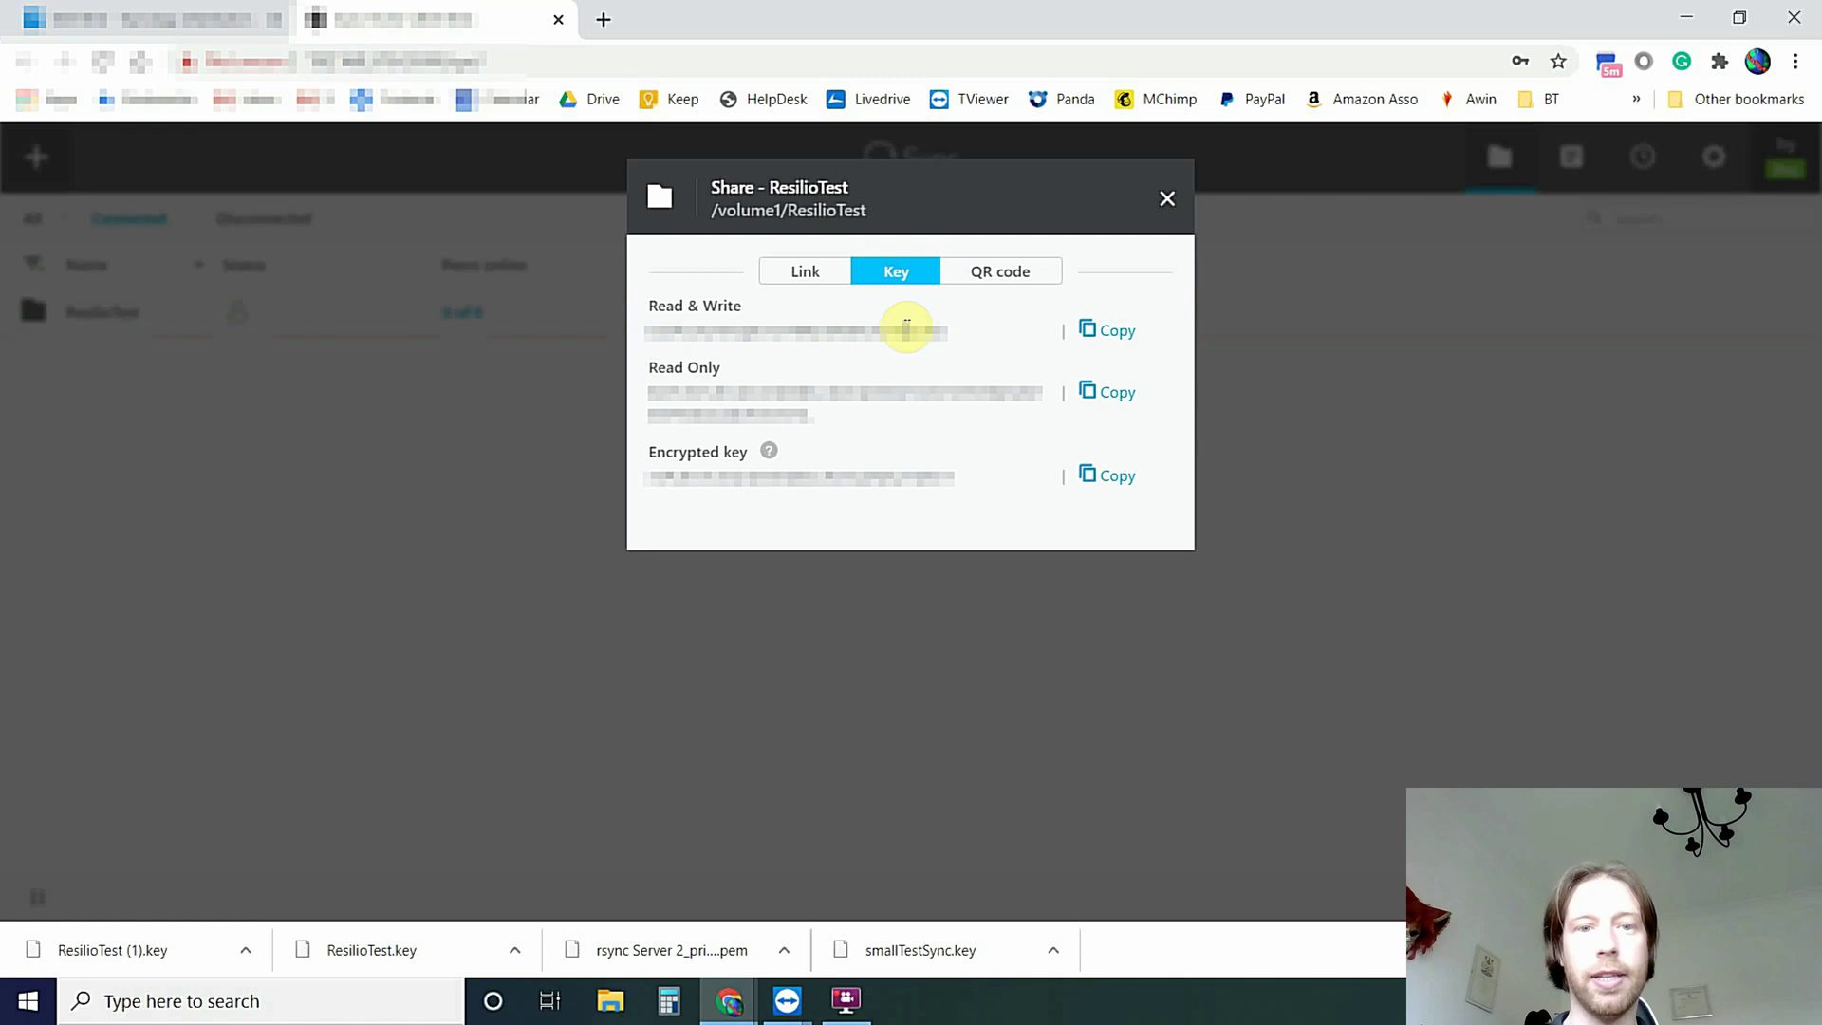
pyautogui.click(1104, 334)
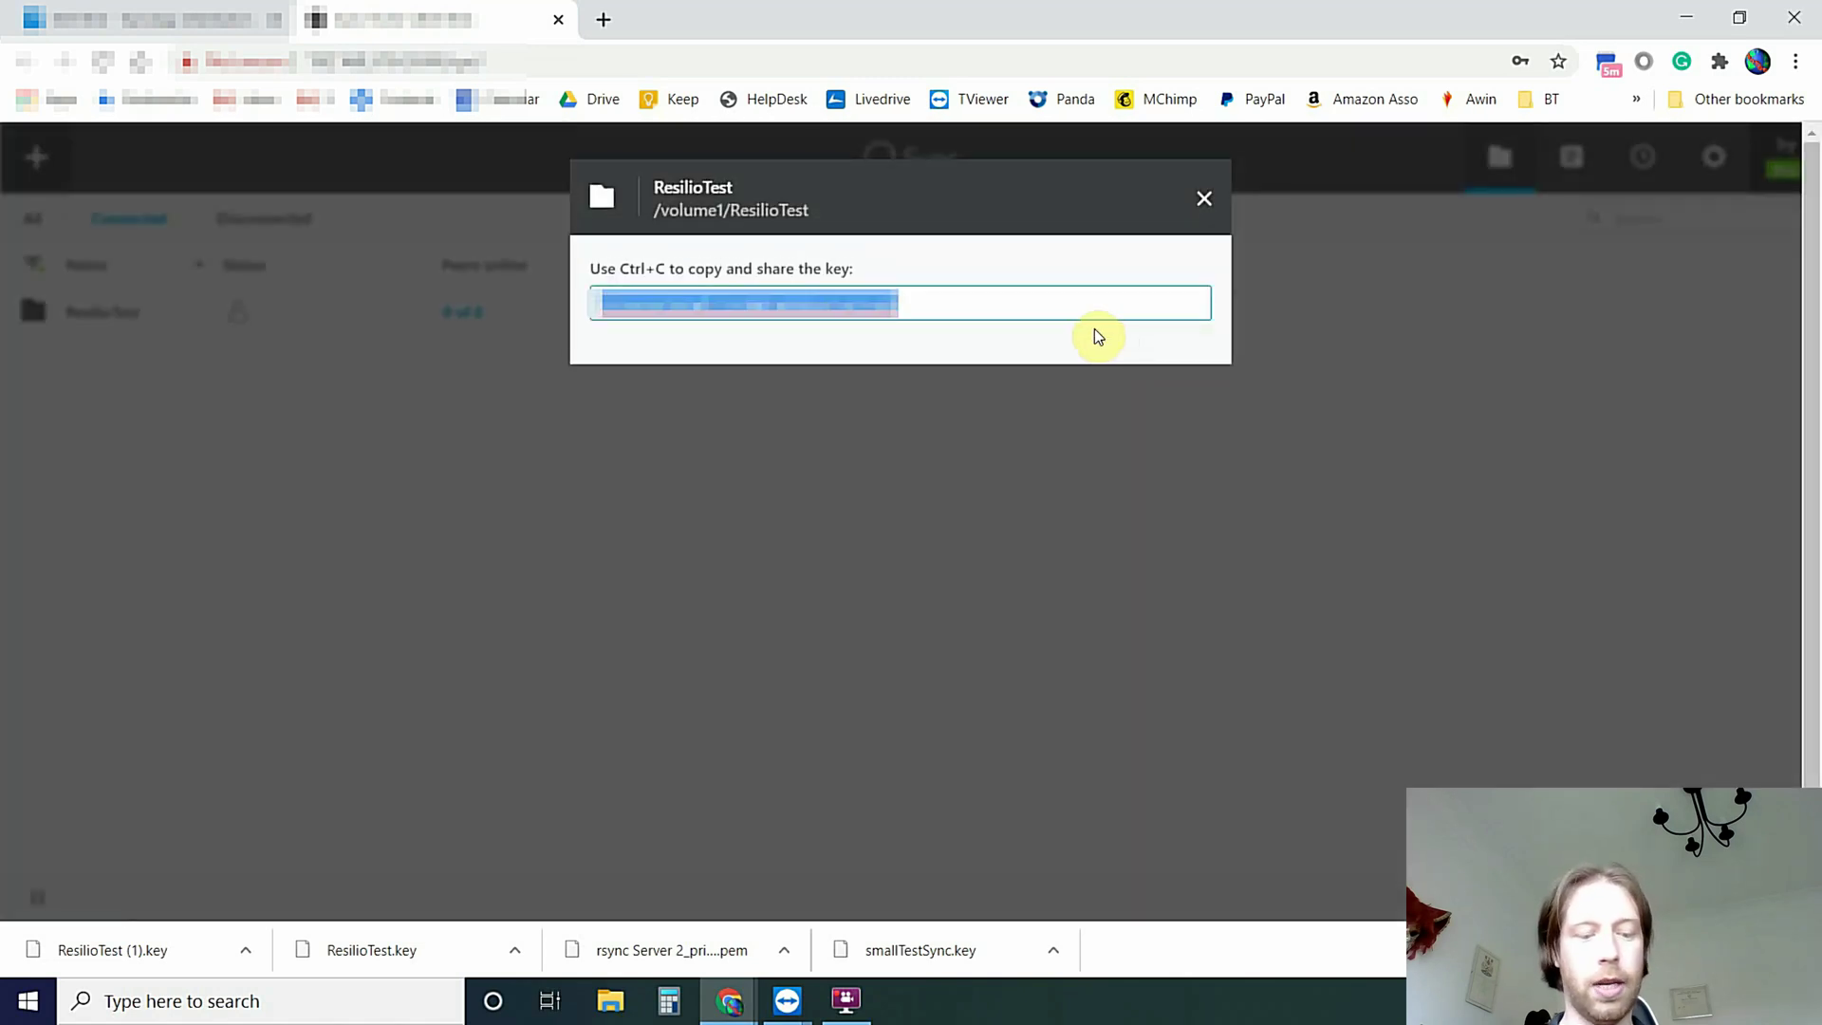
pyautogui.click(1206, 211)
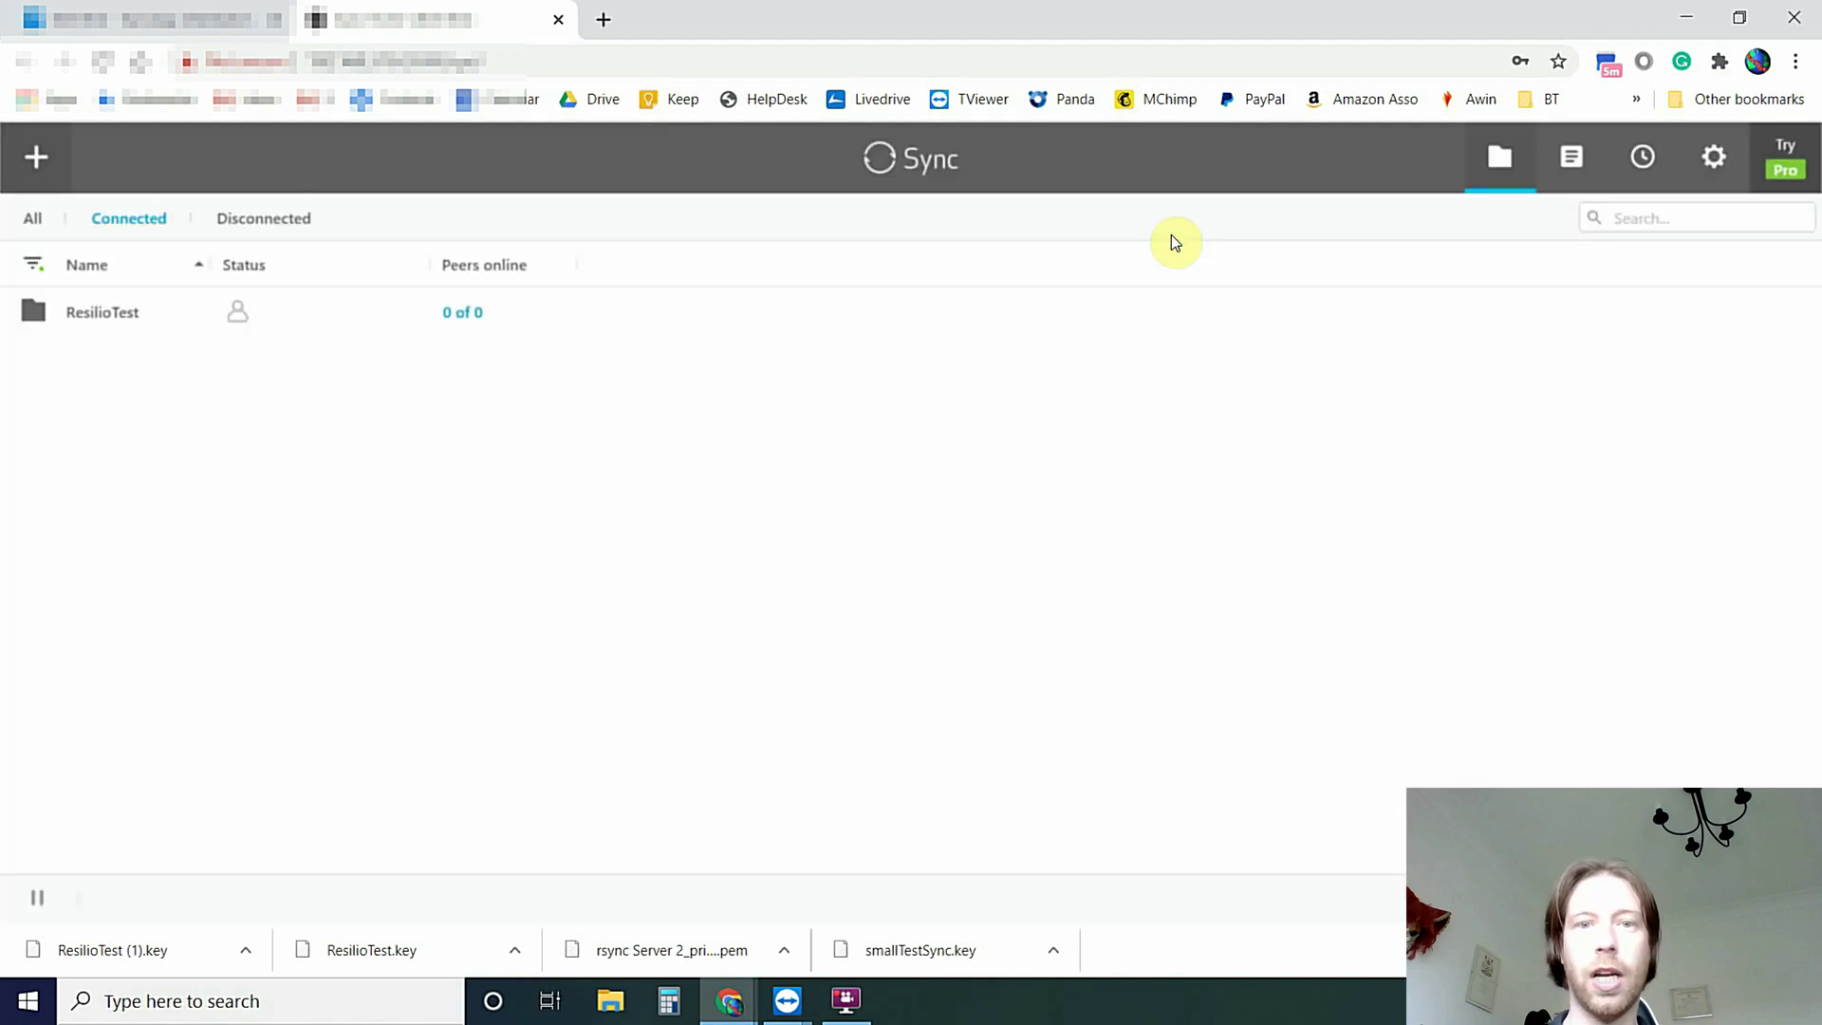
pyautogui.click(1168, 195)
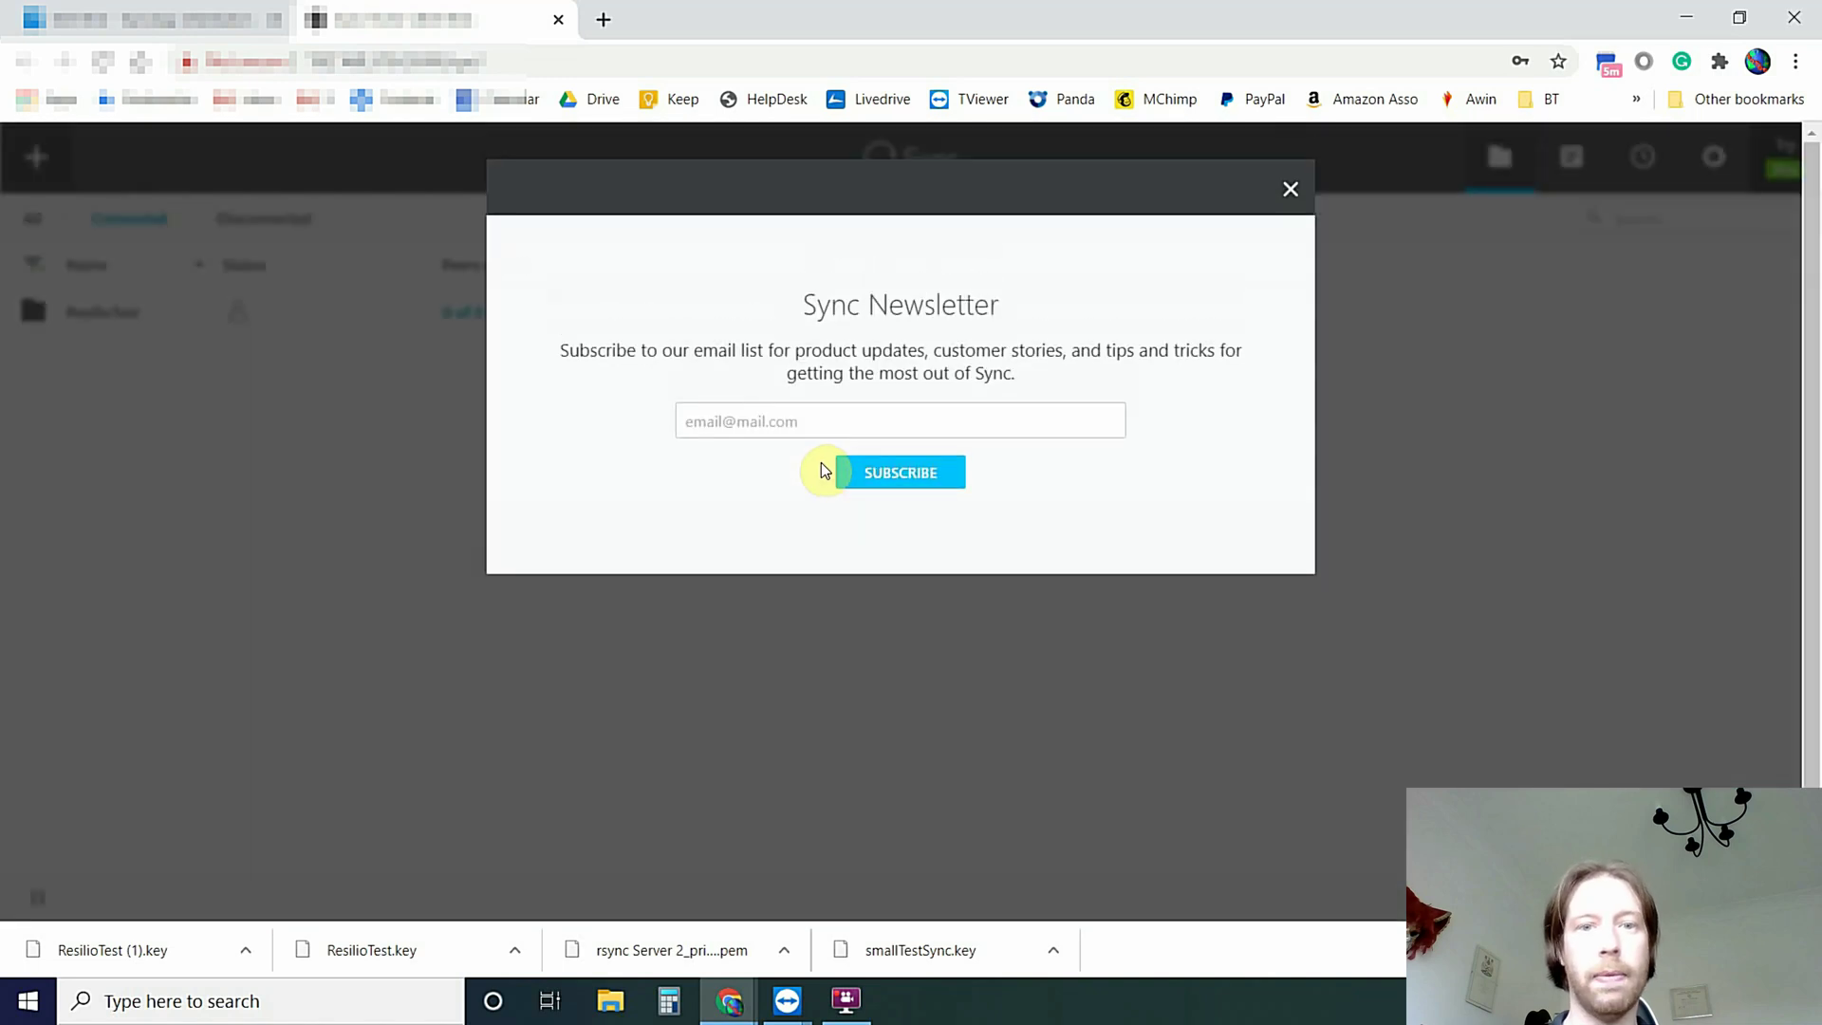
pyautogui.click(1288, 196)
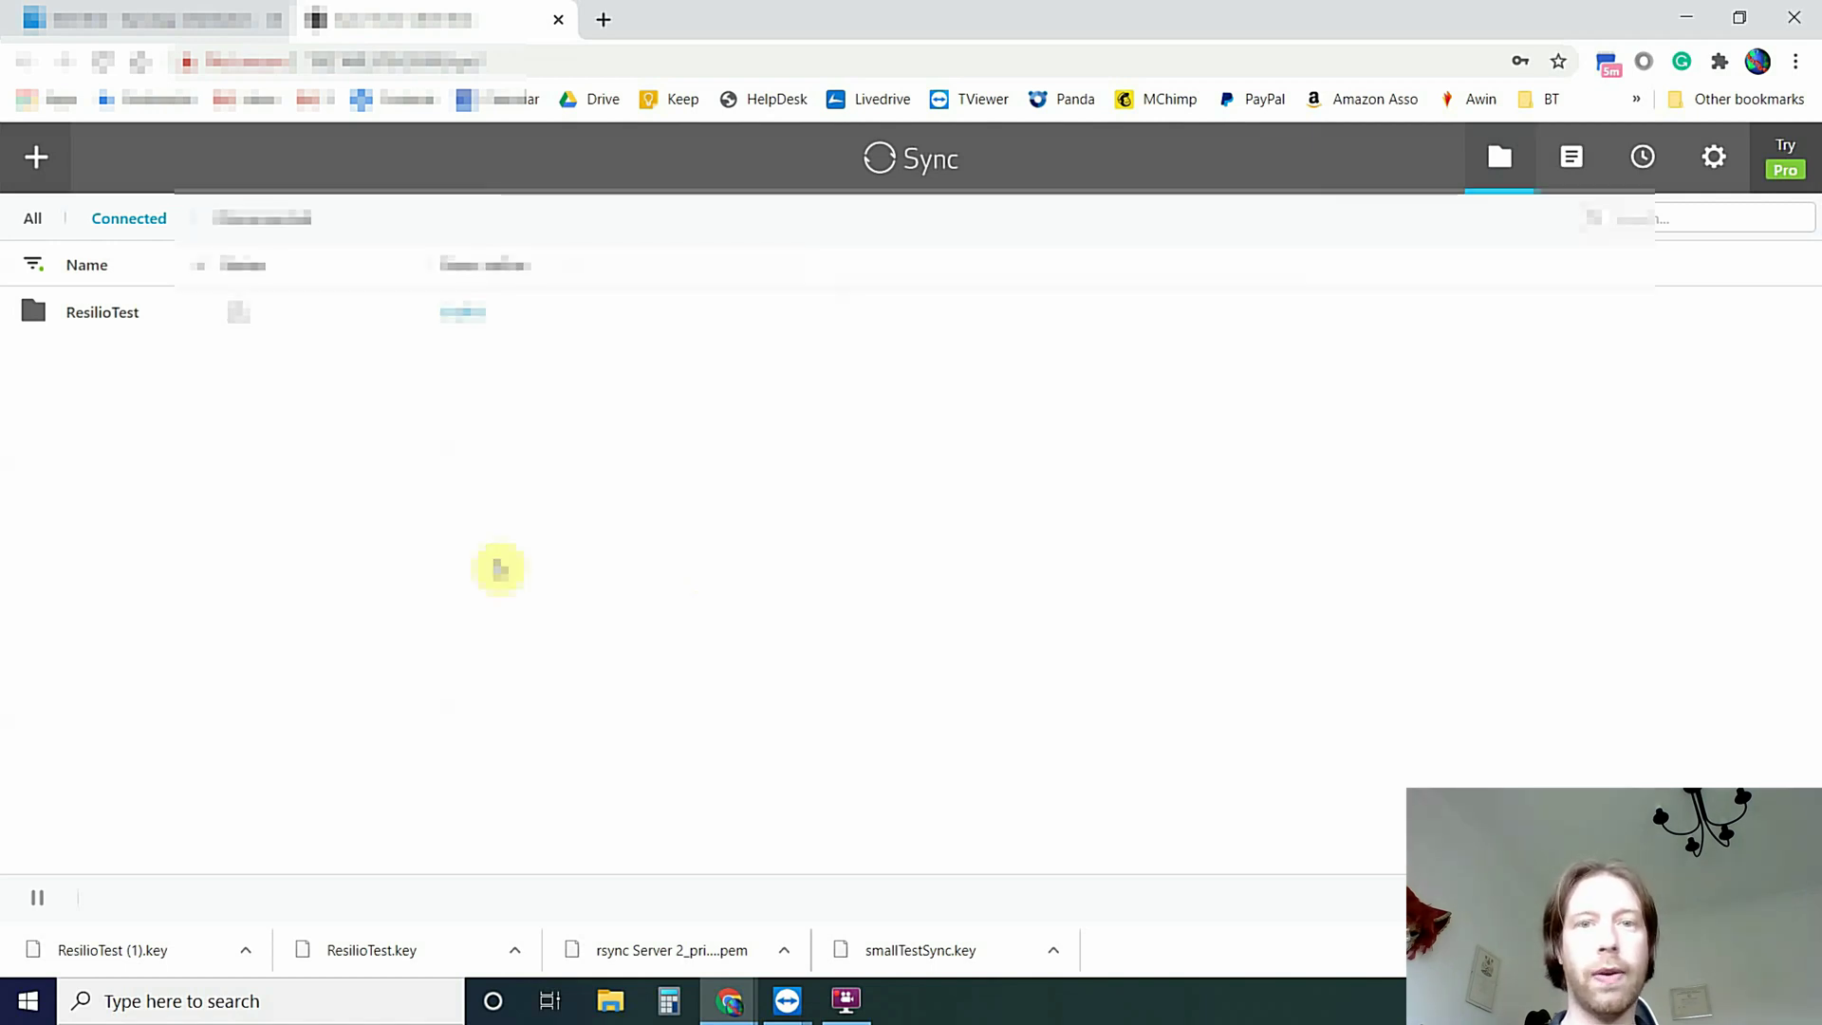
pyautogui.hotkey('alt', 'Tab')
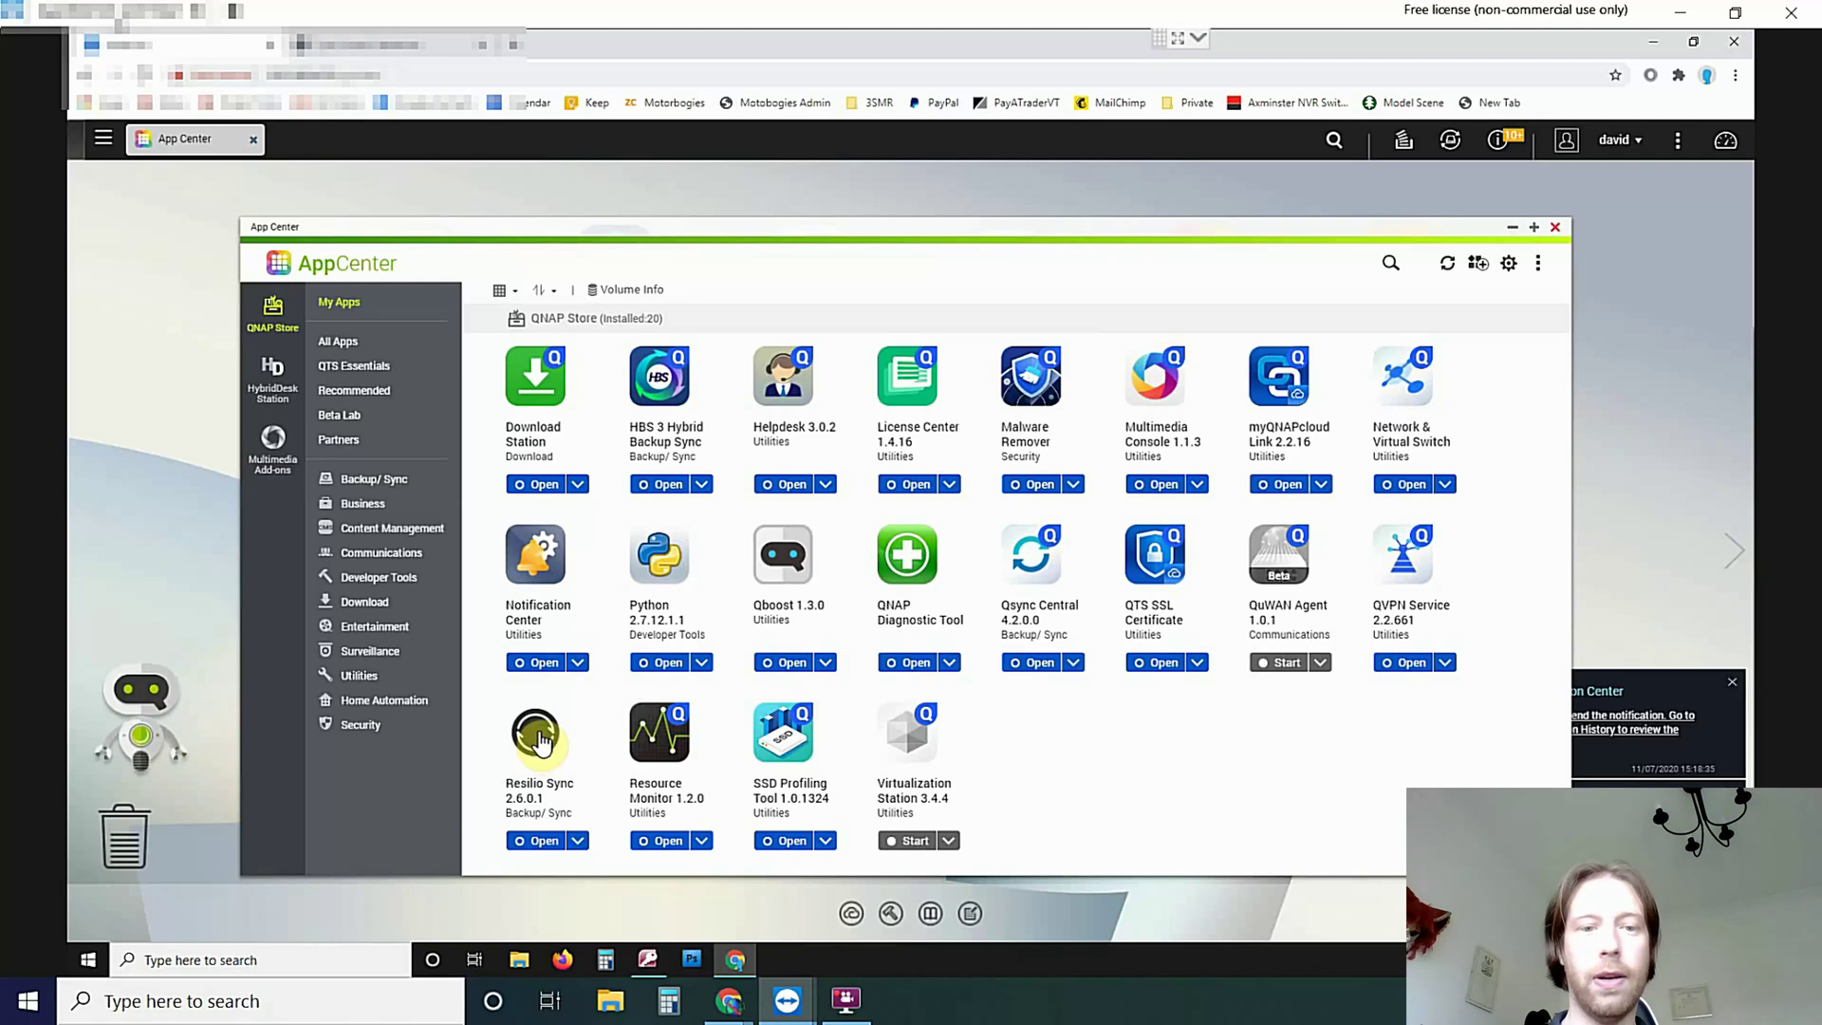
# Open Resilio Sync from its App Center details on the QNAP
pyautogui.click(538, 734)
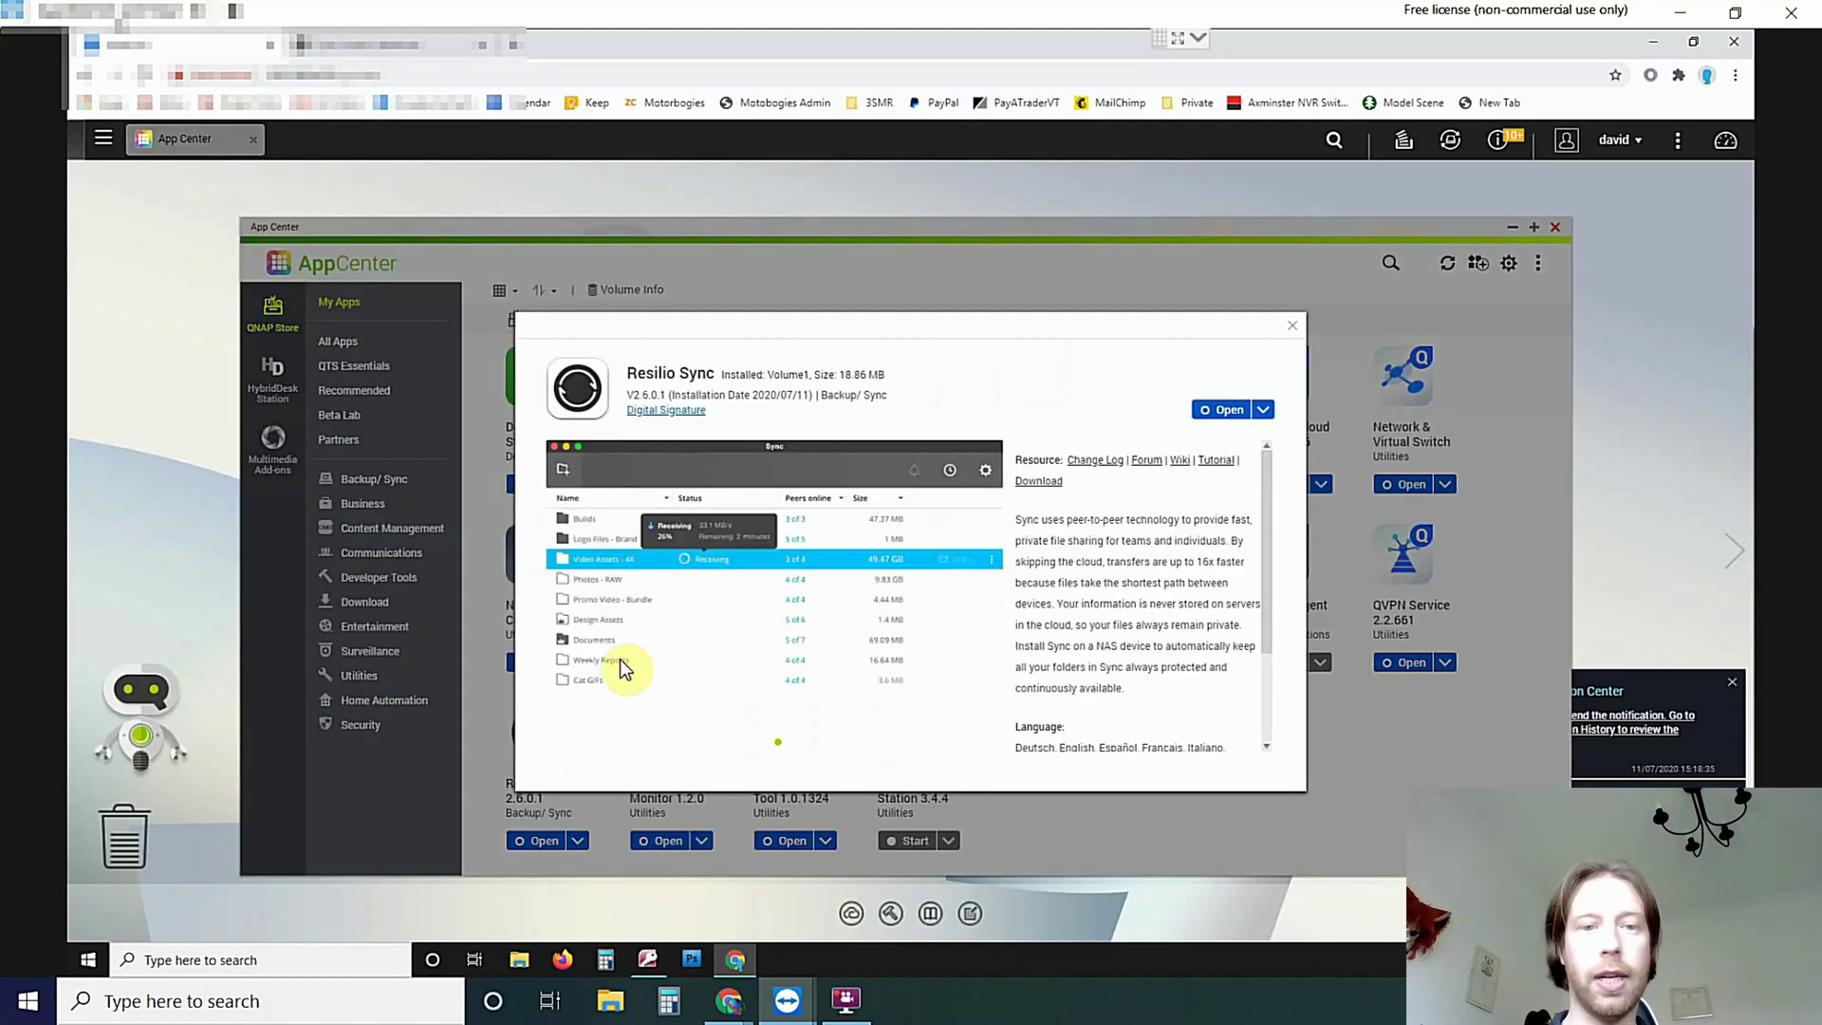
pyautogui.click(1223, 410)
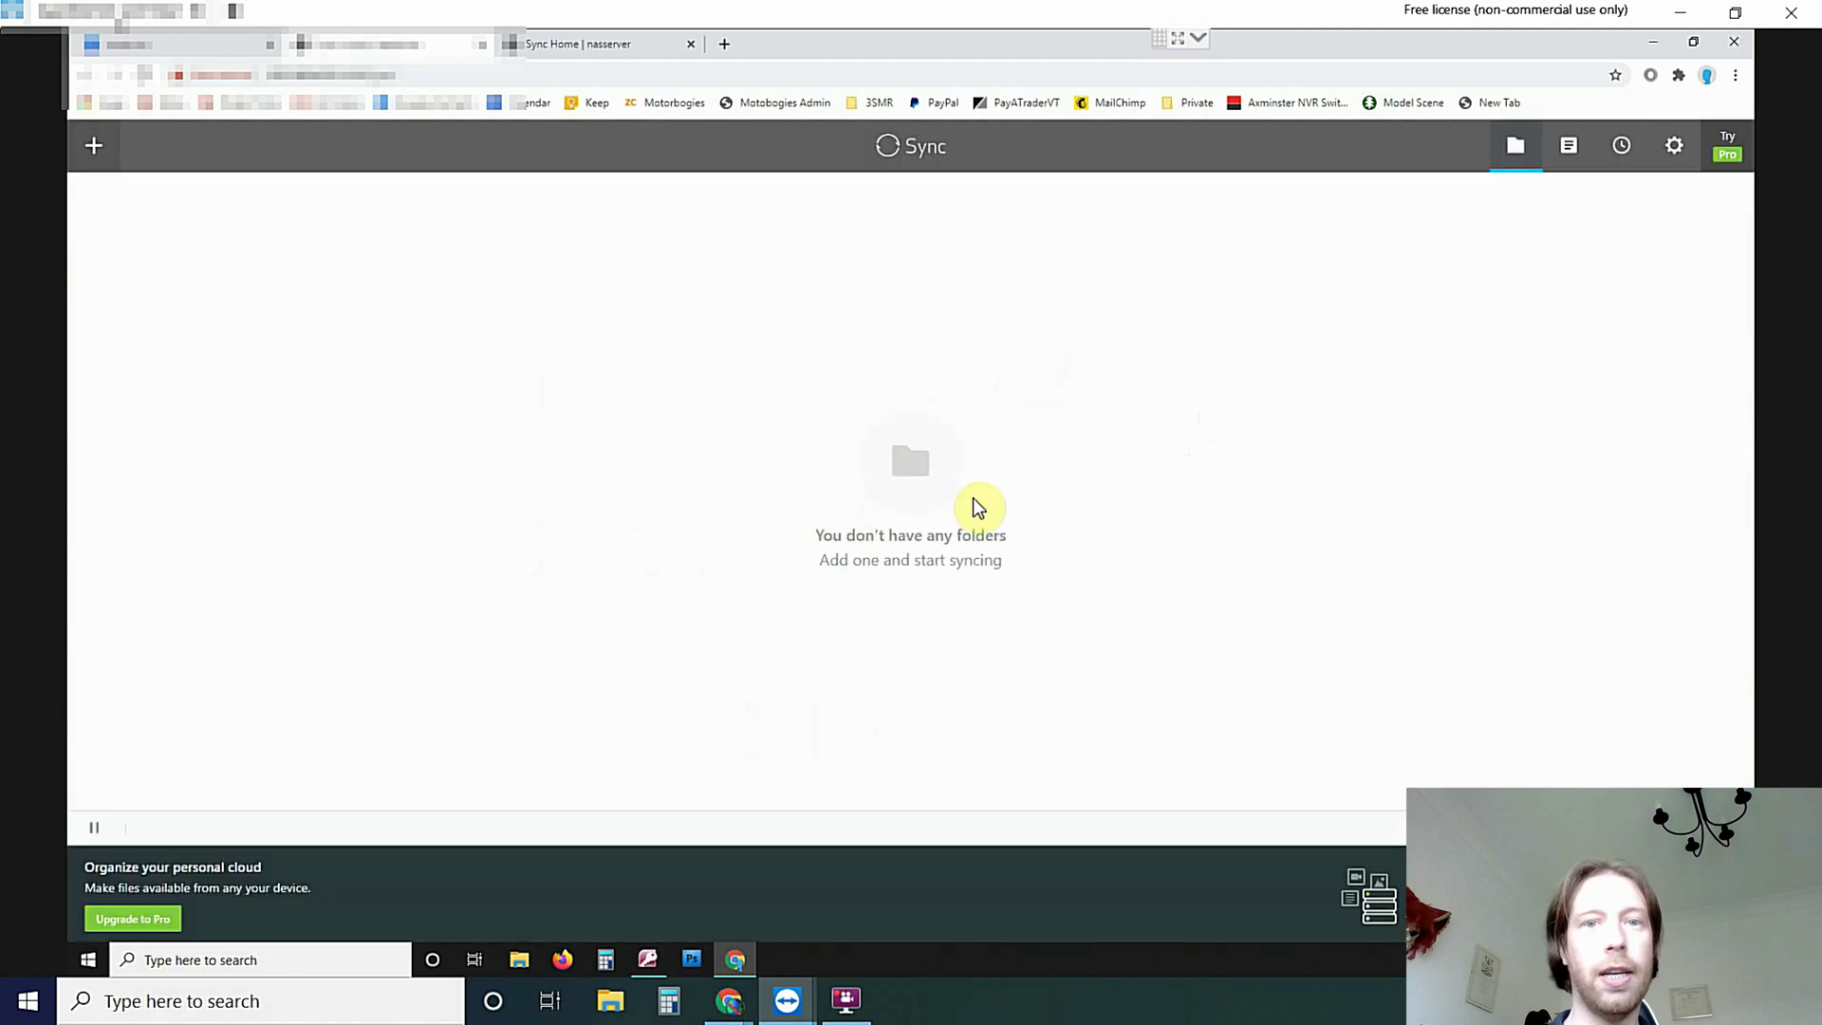
# Join the shared folder by pasting the copied key, syncing into /share/ResilioTest despite existing content
pyautogui.click(90, 156)
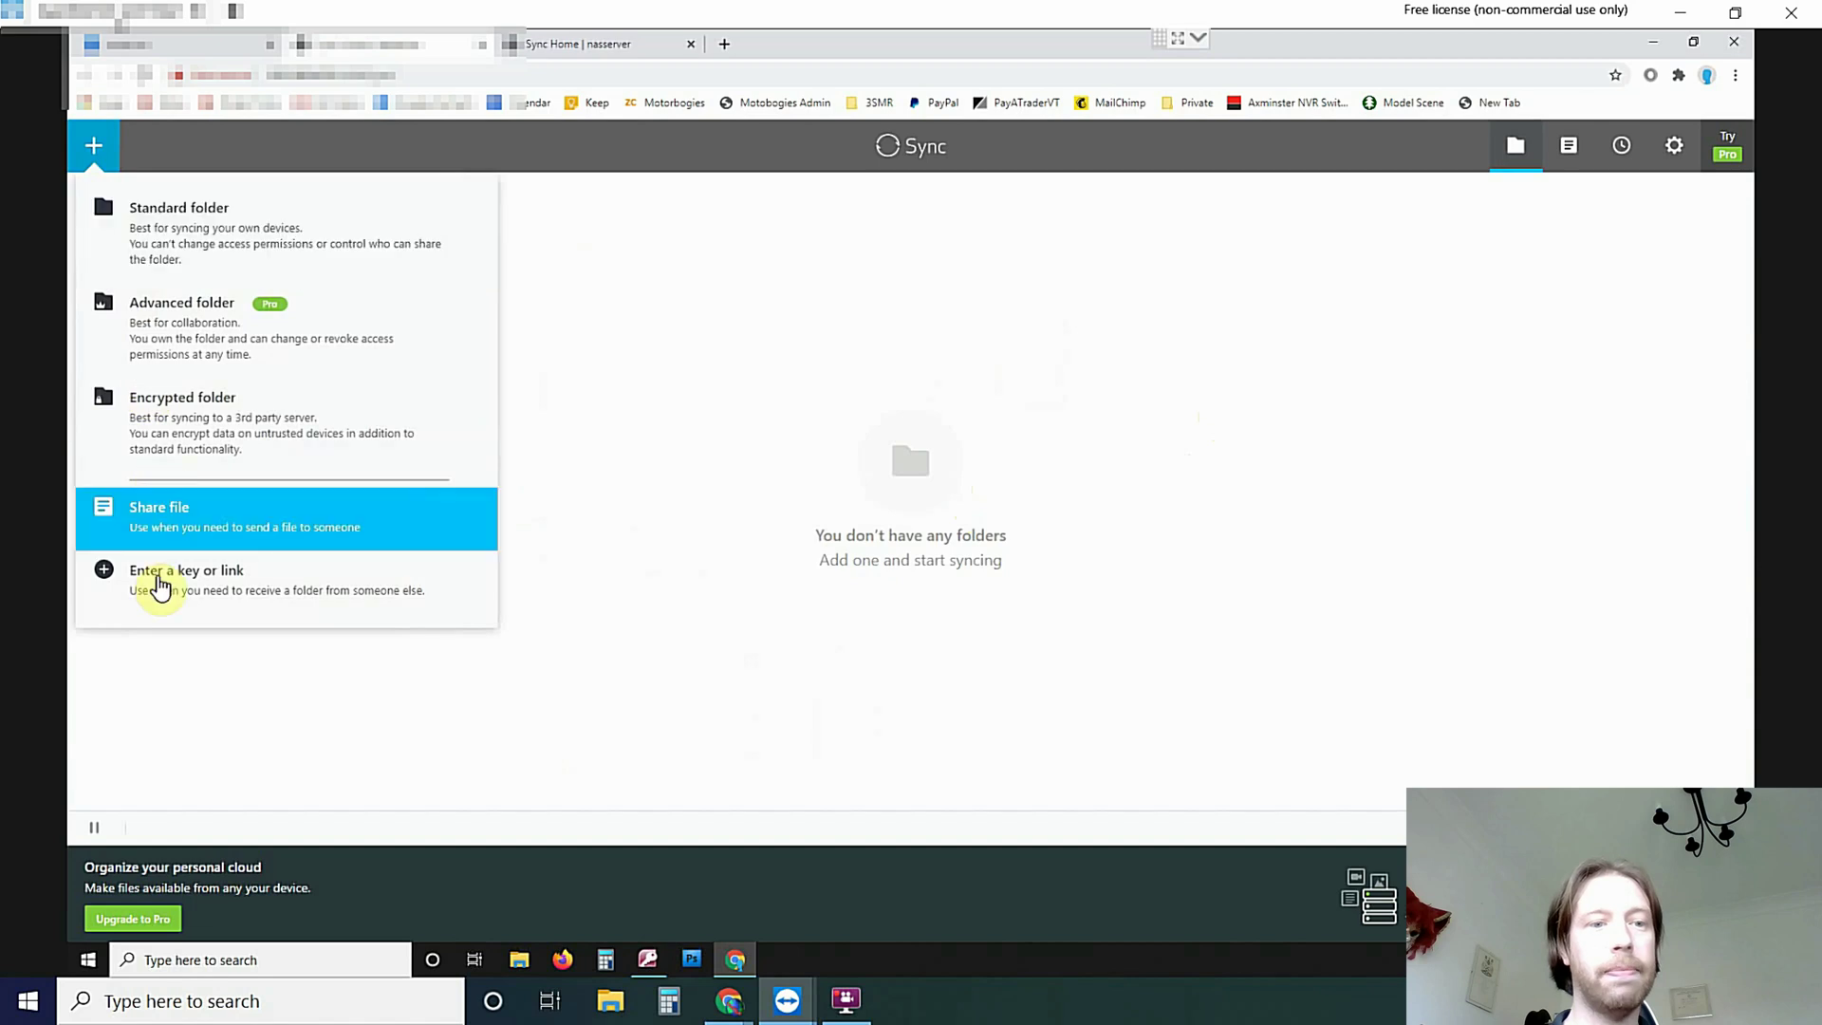
pyautogui.click(142, 589)
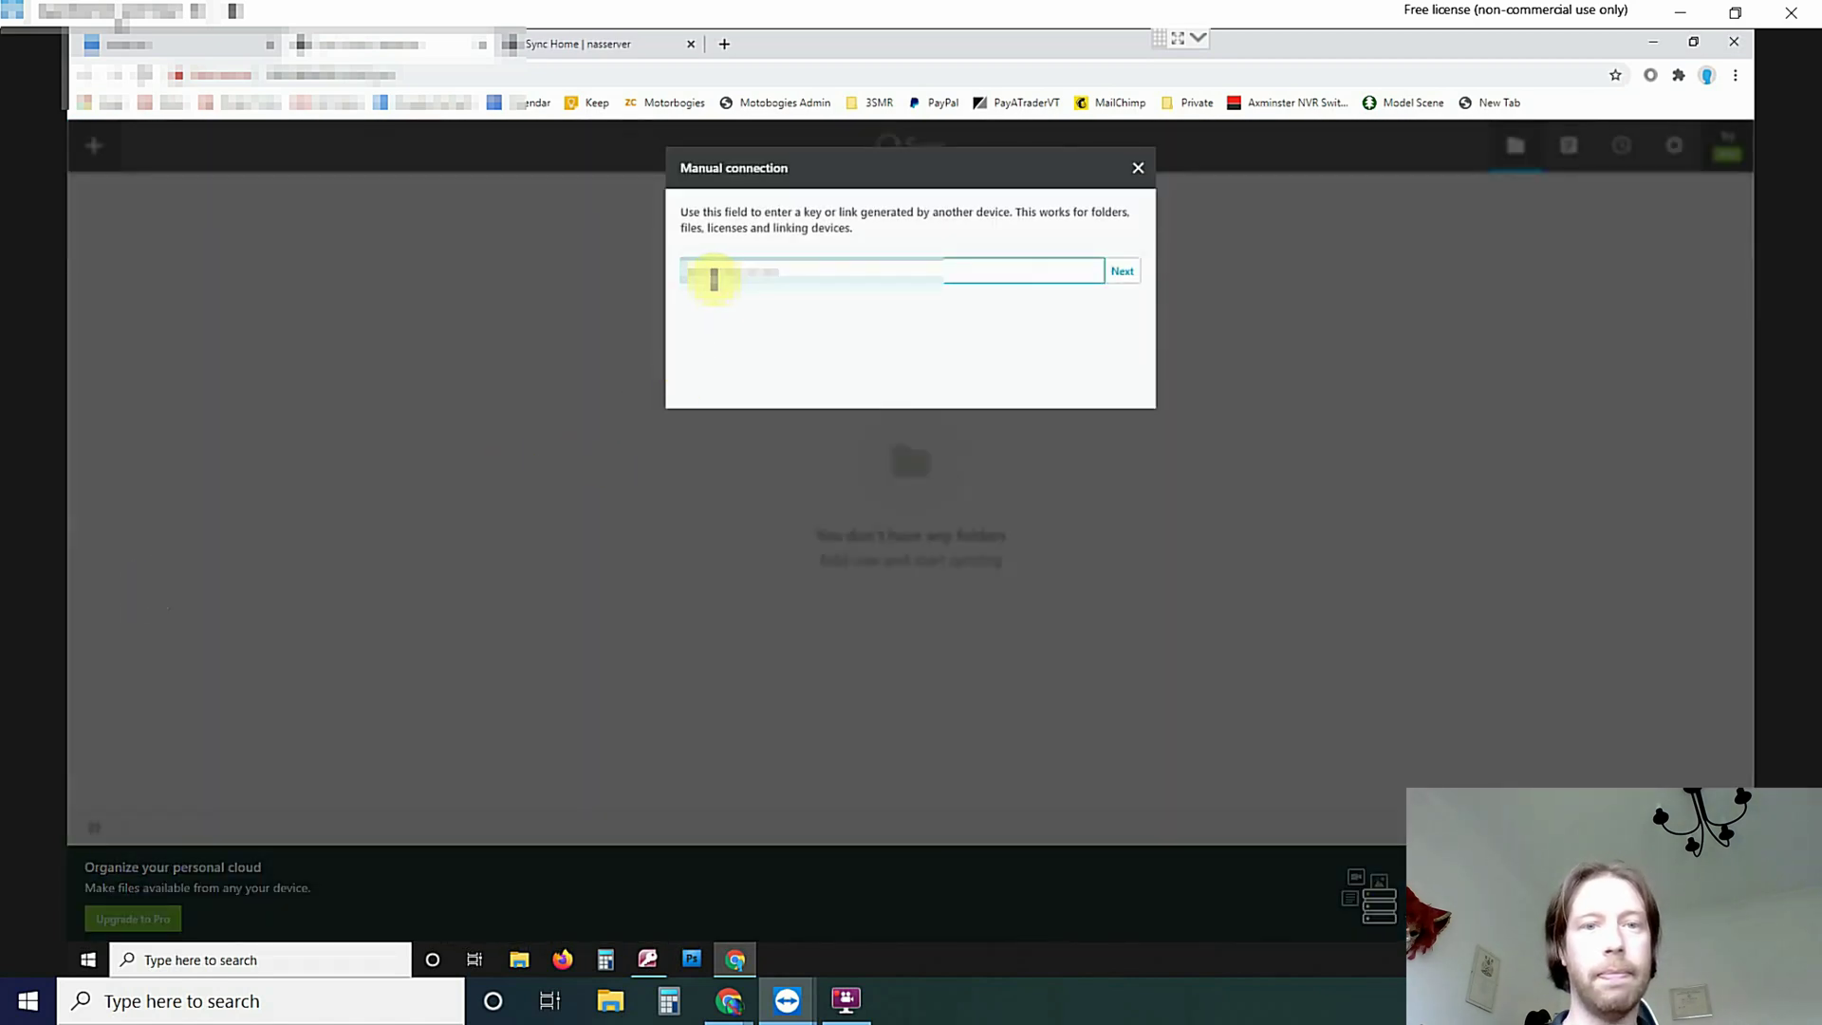
pyautogui.click(712, 278)
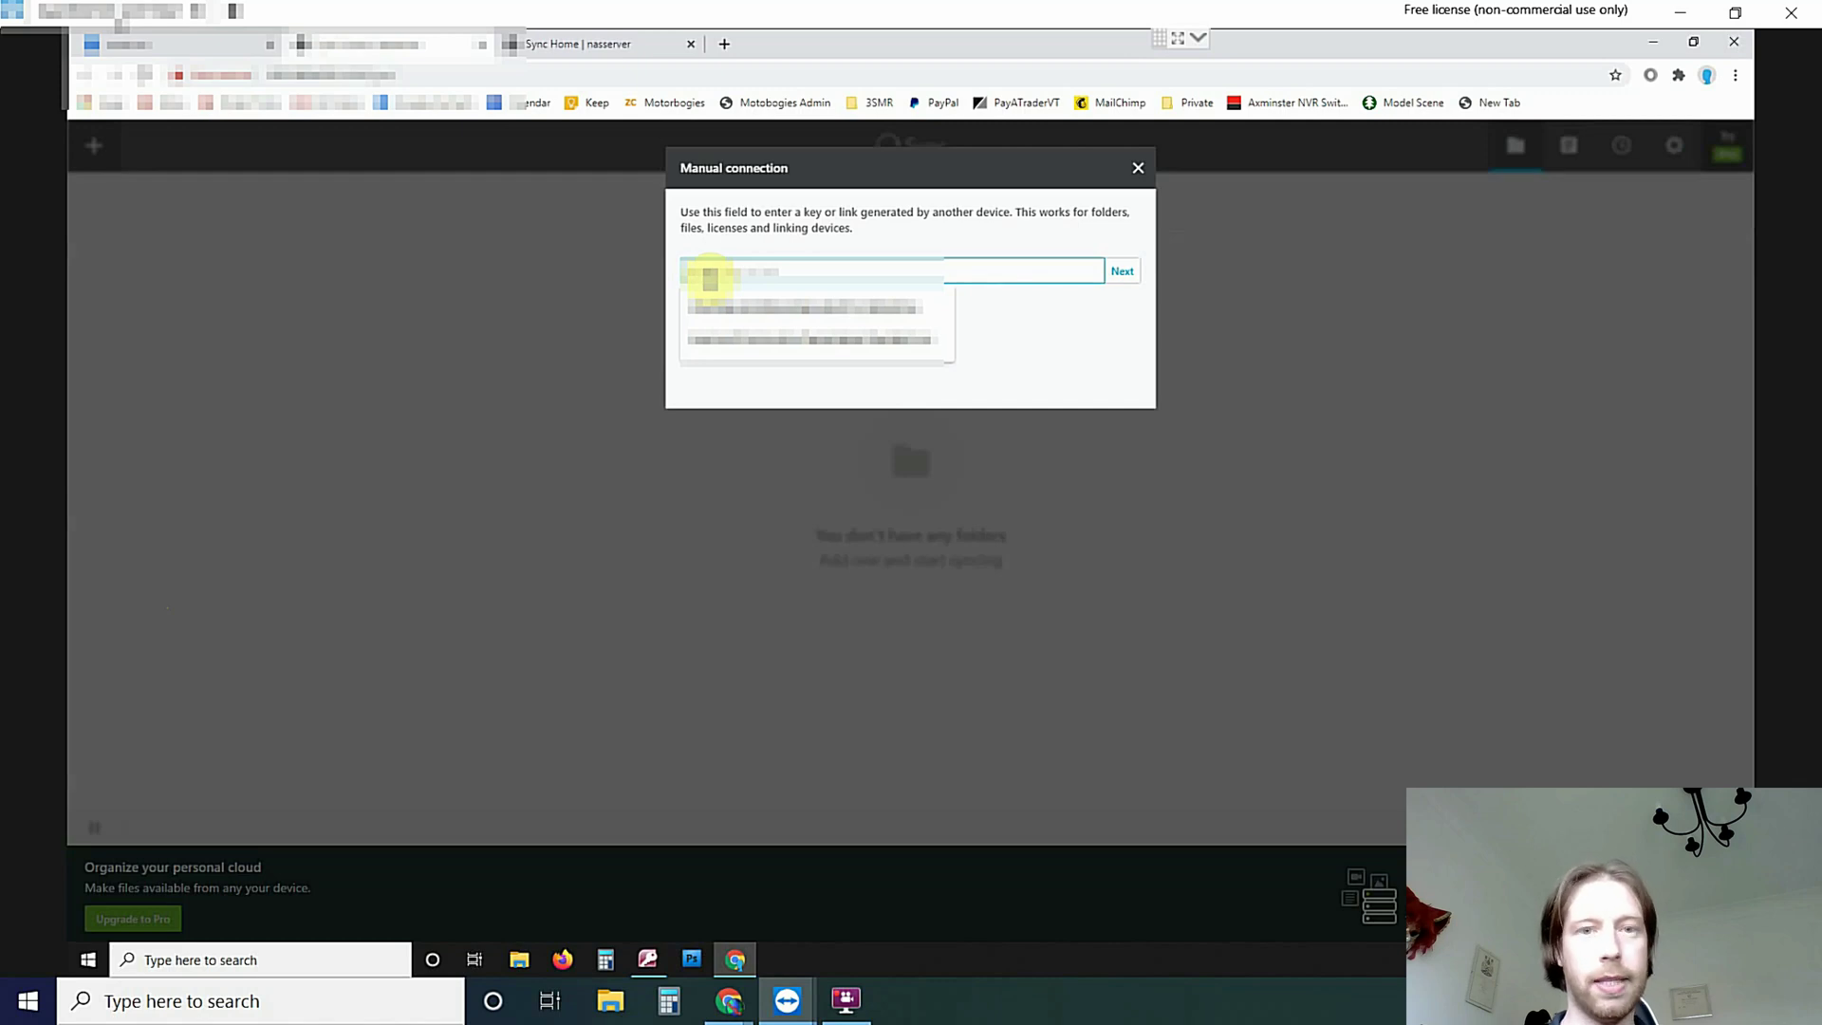
pyautogui.hotkey('ctrl', 'v')
pyautogui.click(1122, 272)
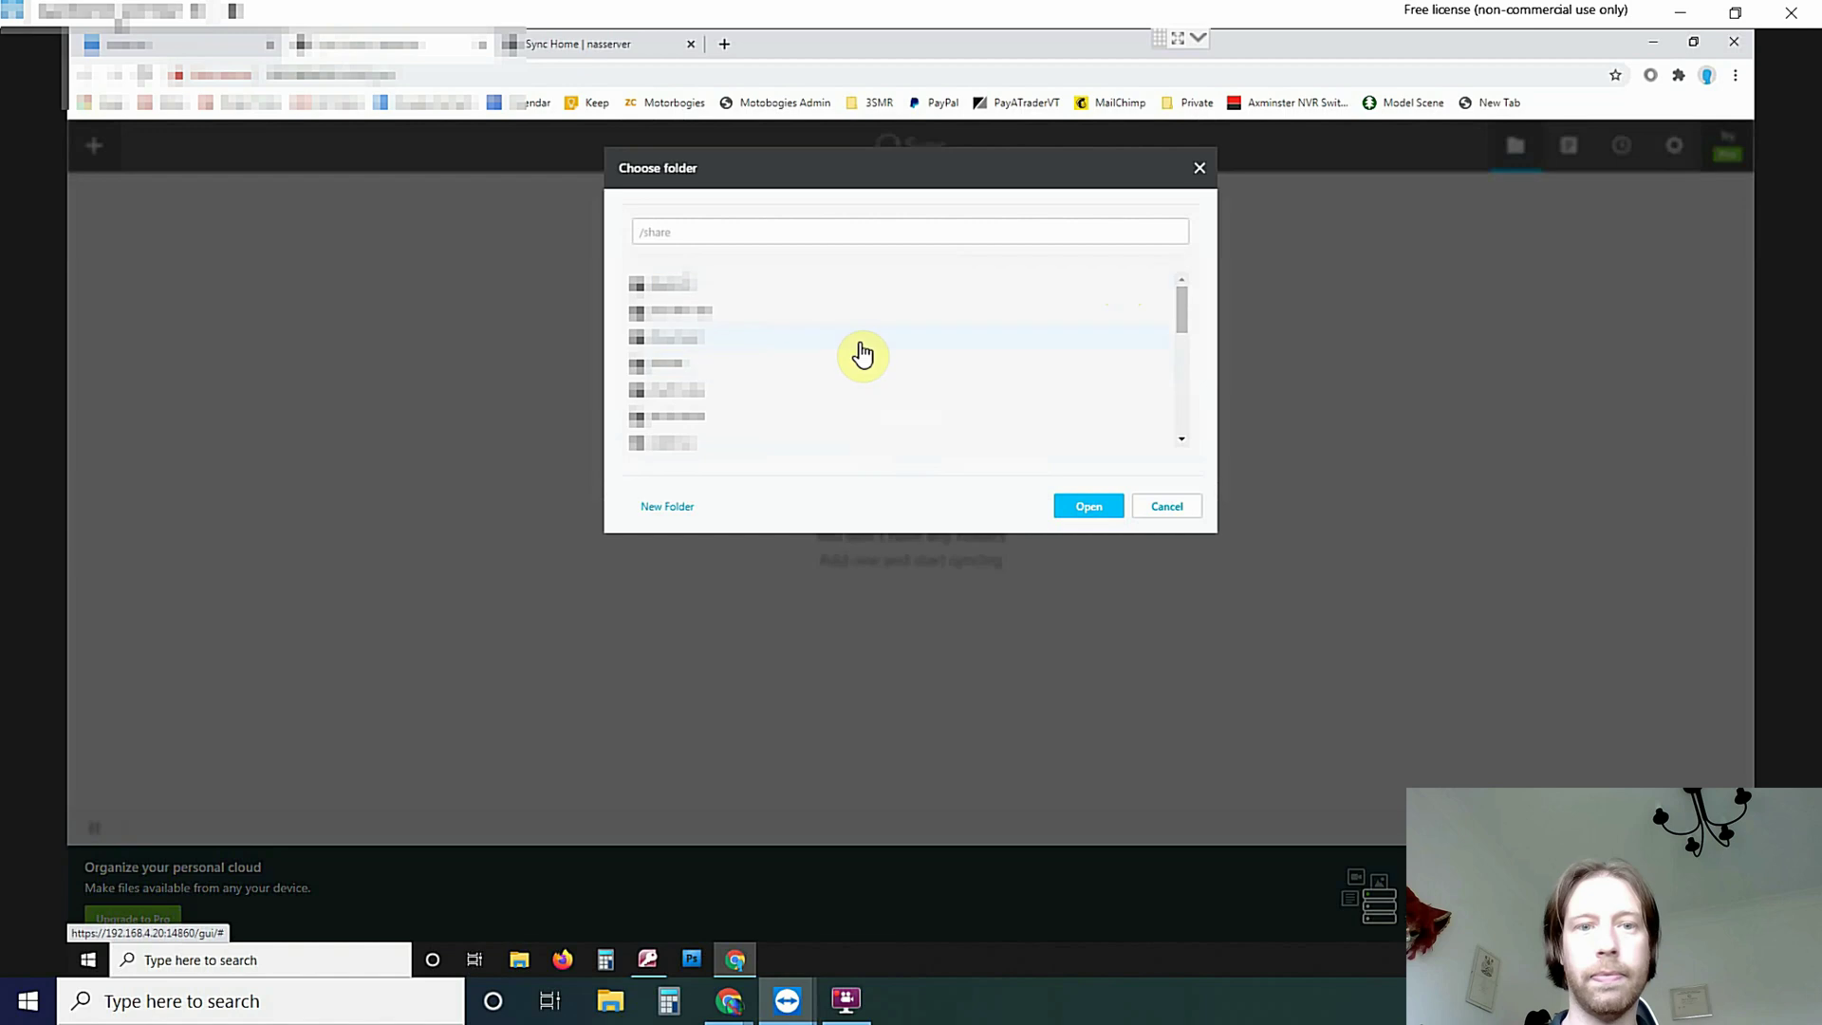
pyautogui.scroll(-6, 863, 353)
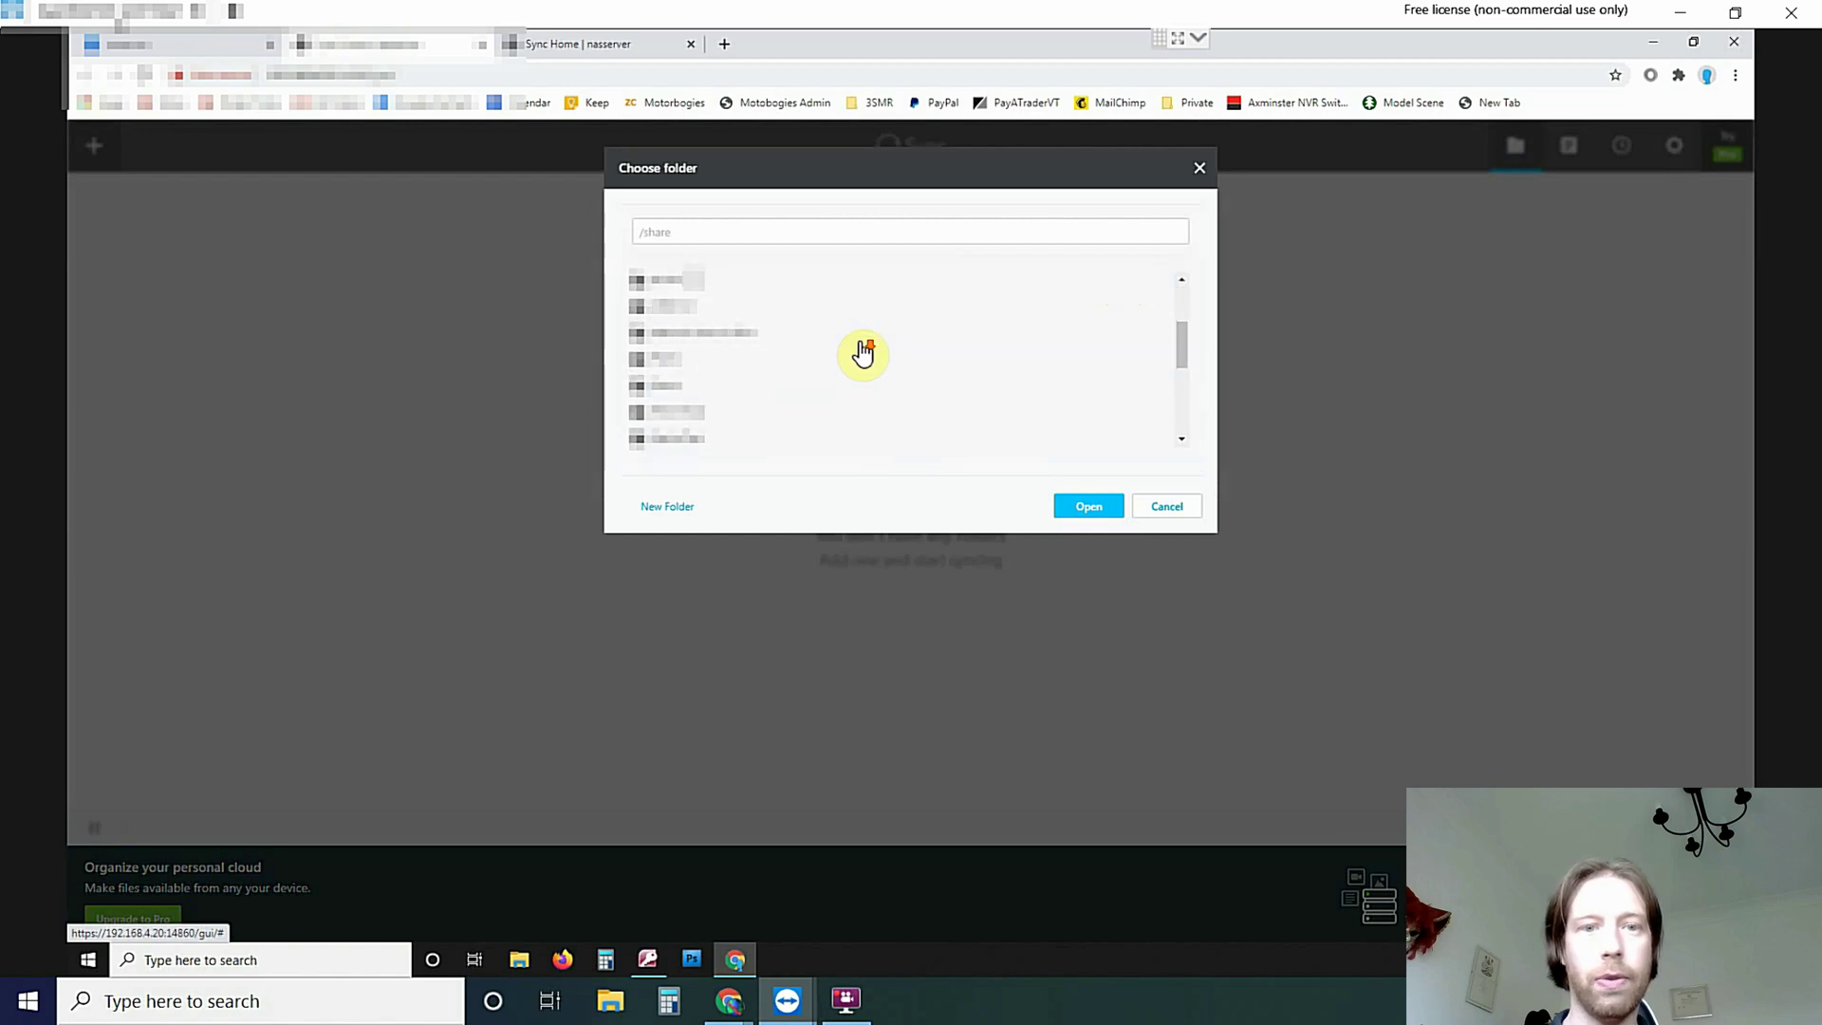
pyautogui.click(685, 397)
pyautogui.click(1093, 510)
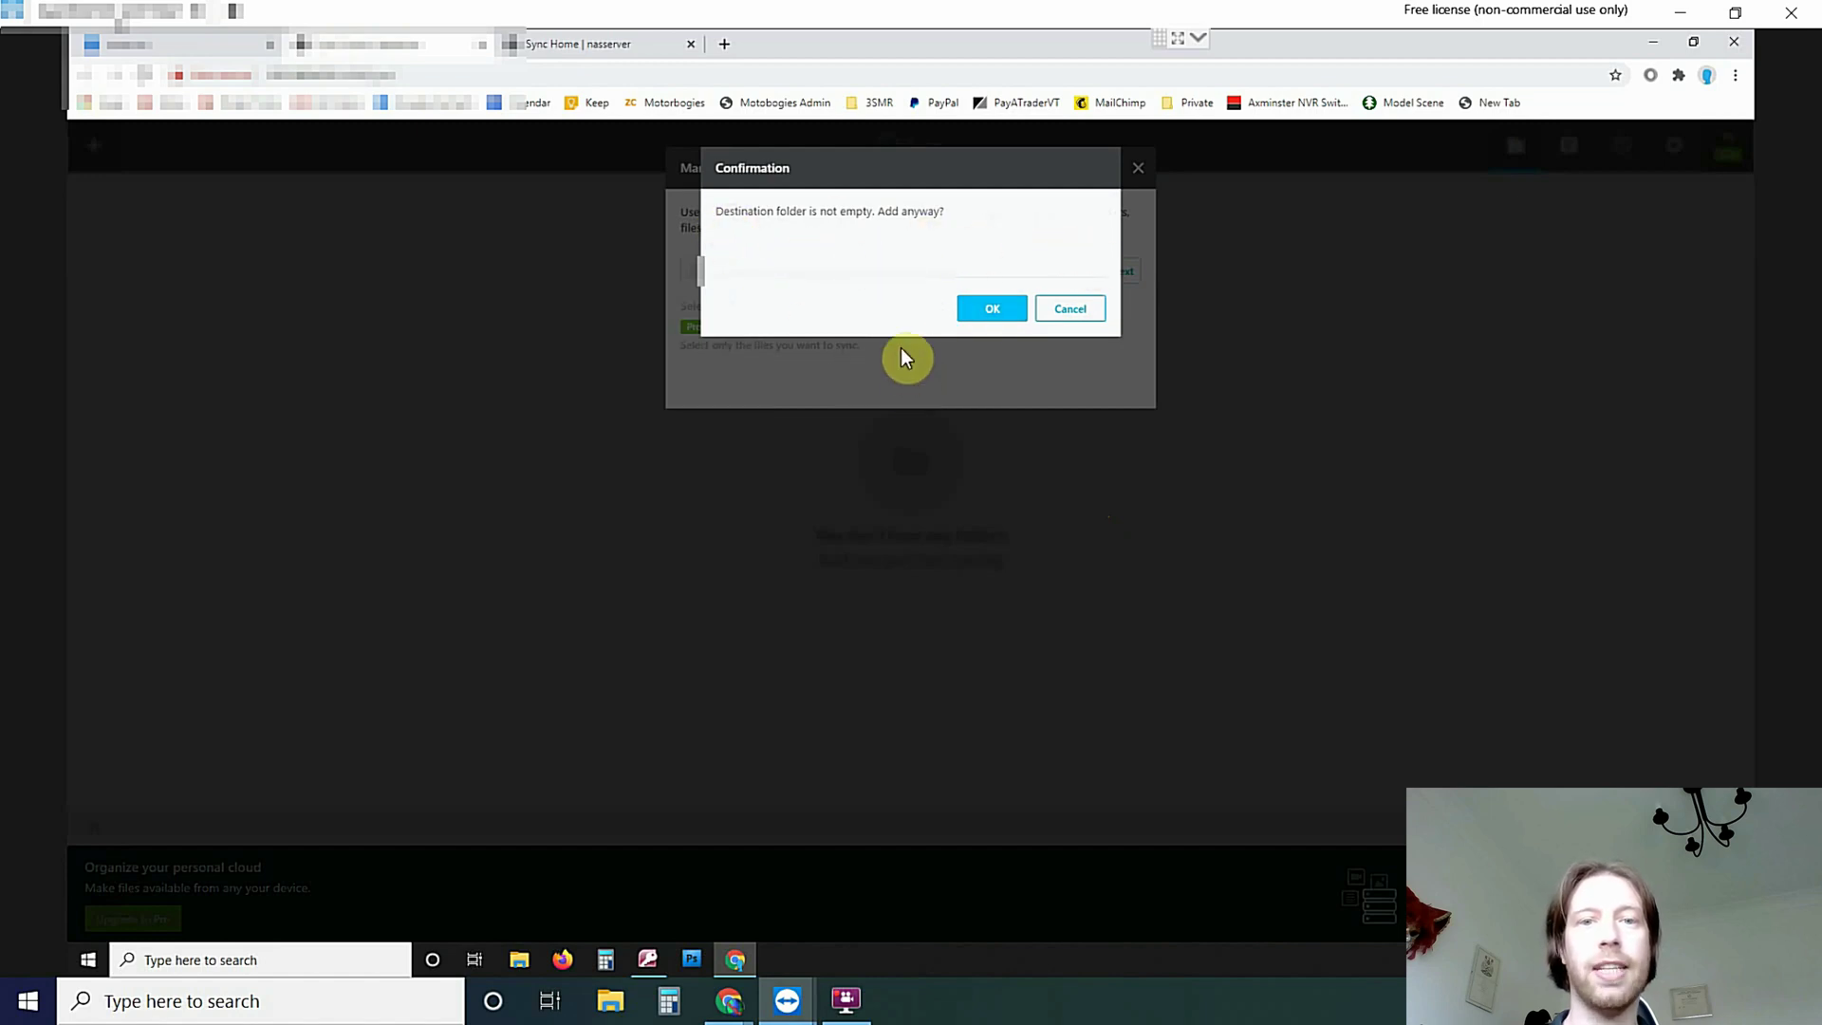
pyautogui.click(994, 310)
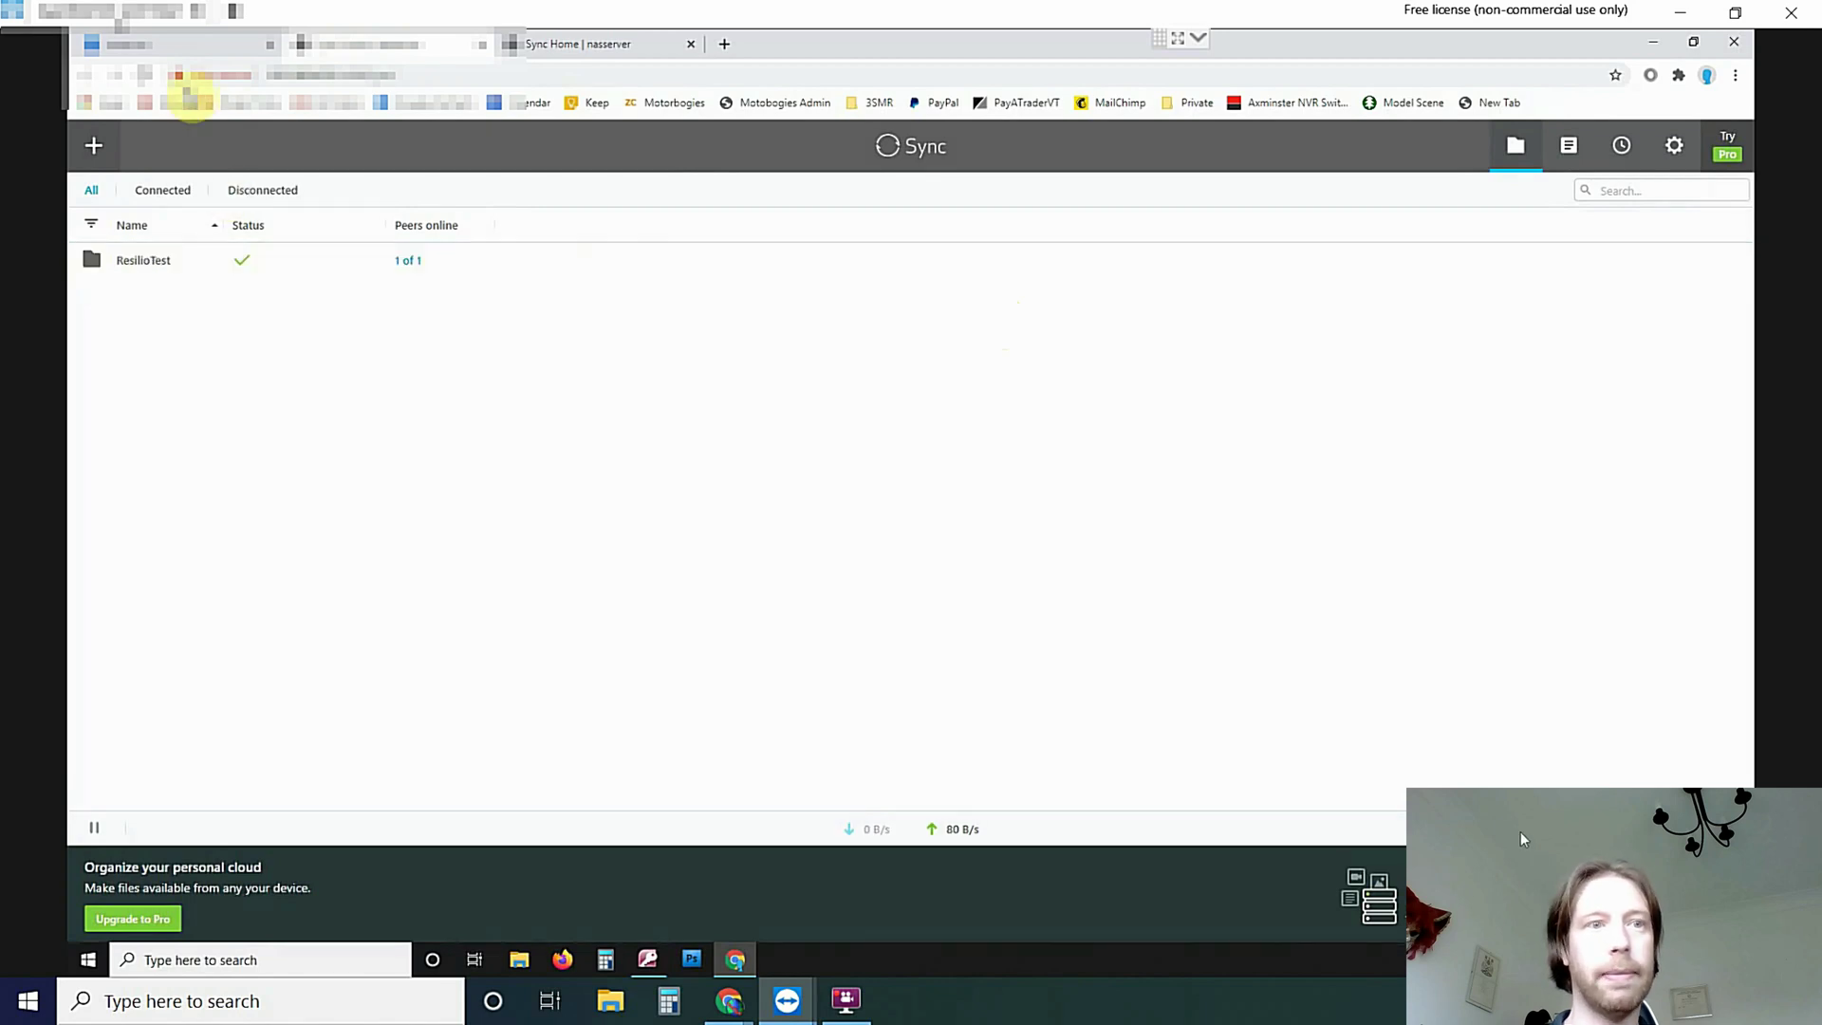
# Close the Resilio Sync details window and App Center on the QNAP
pyautogui.click(157, 48)
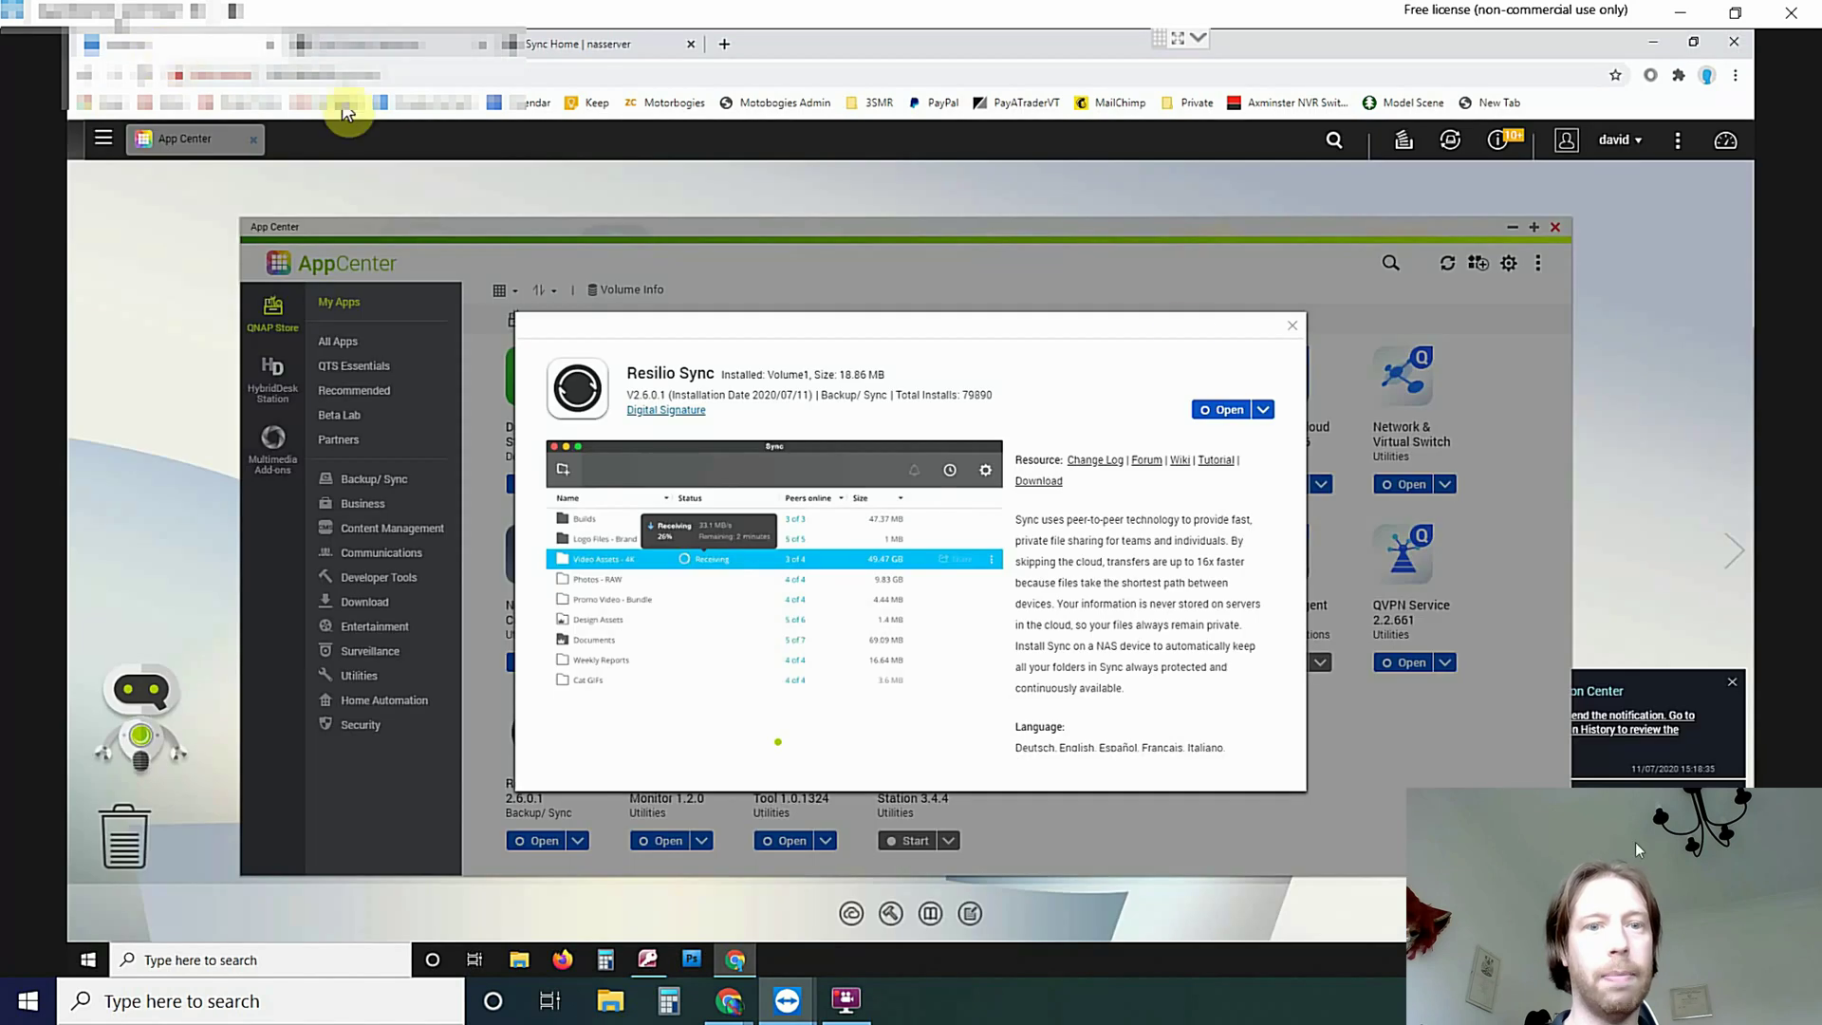
pyautogui.click(1292, 325)
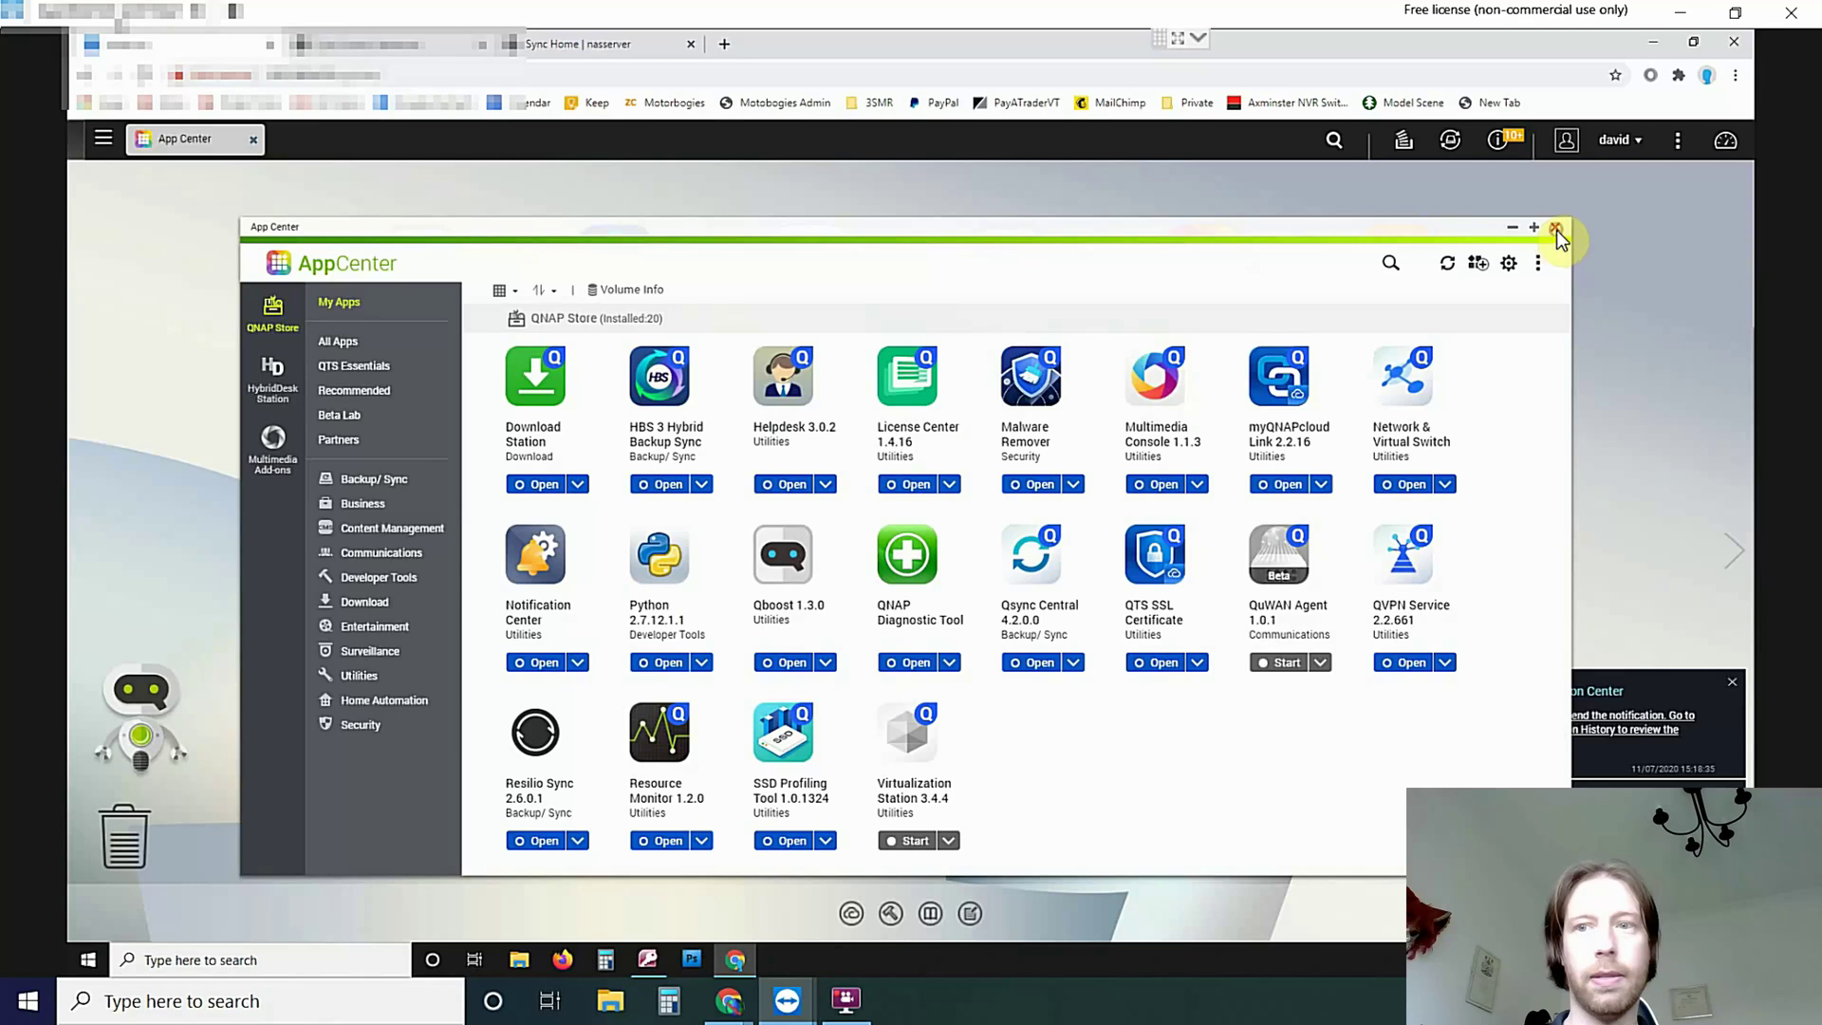
pyautogui.click(1557, 230)
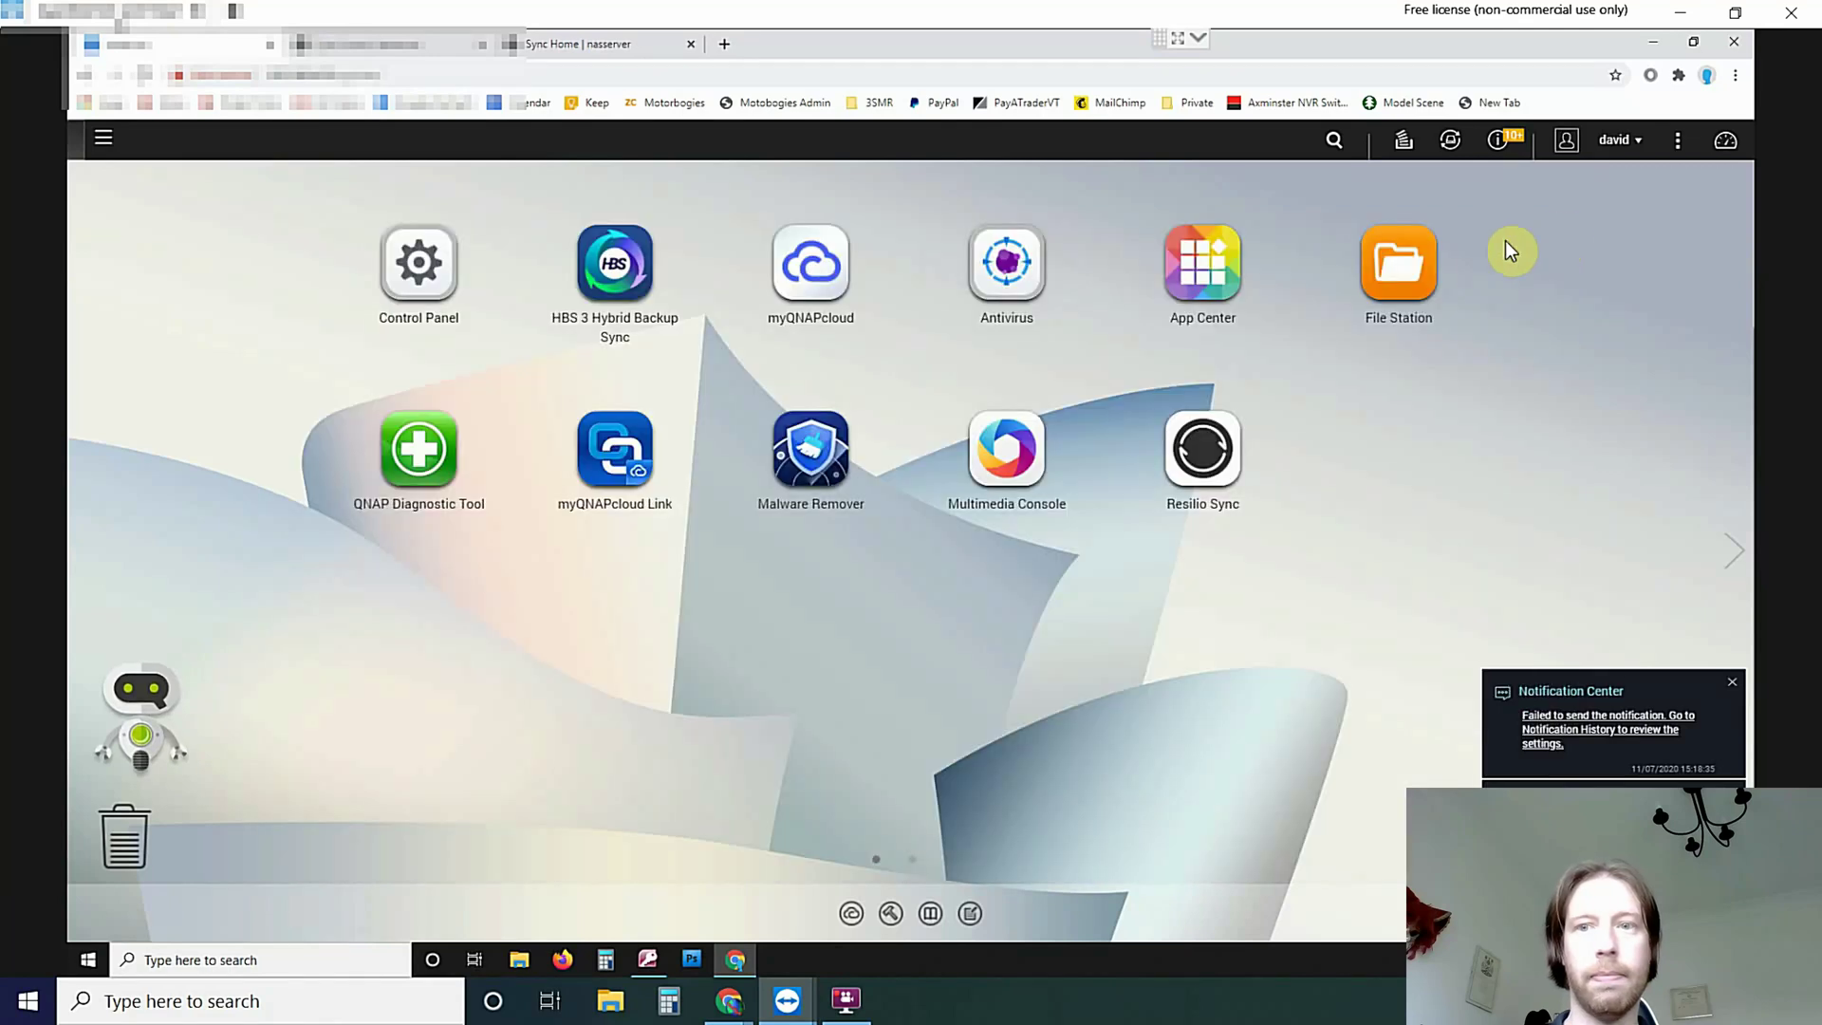
pyautogui.click(1395, 270)
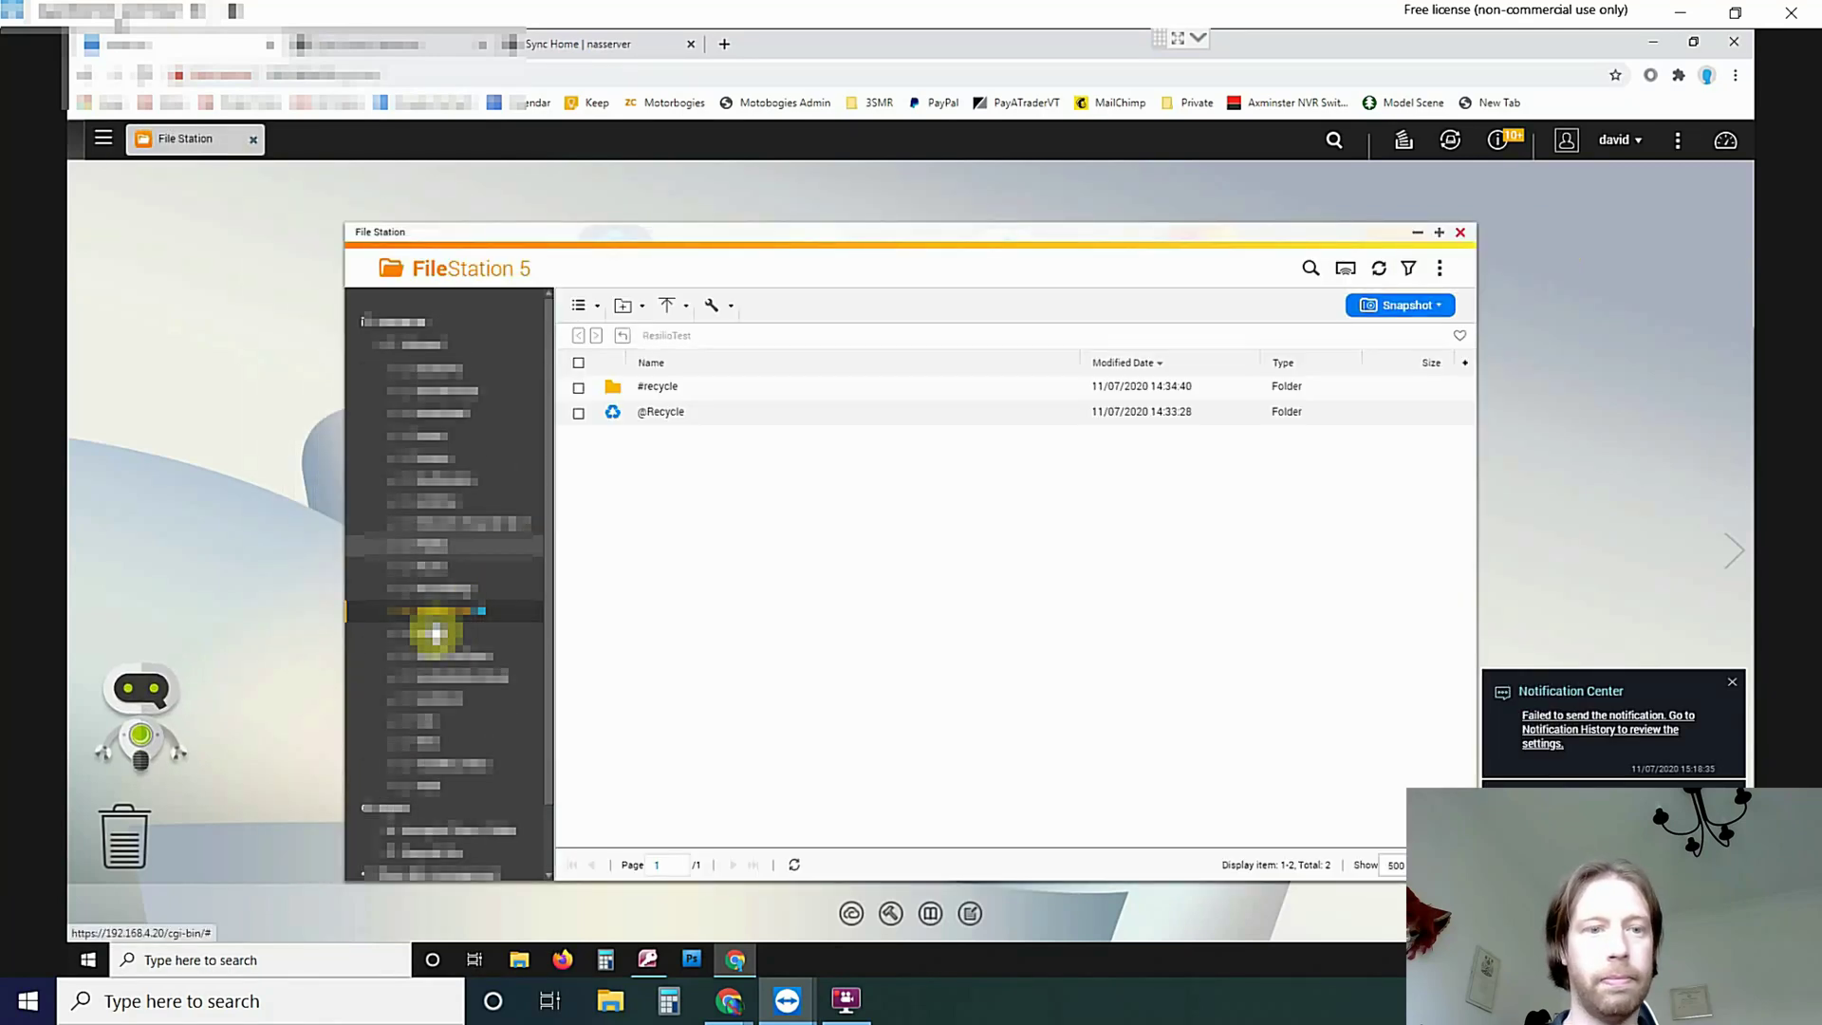
pyautogui.click(427, 611)
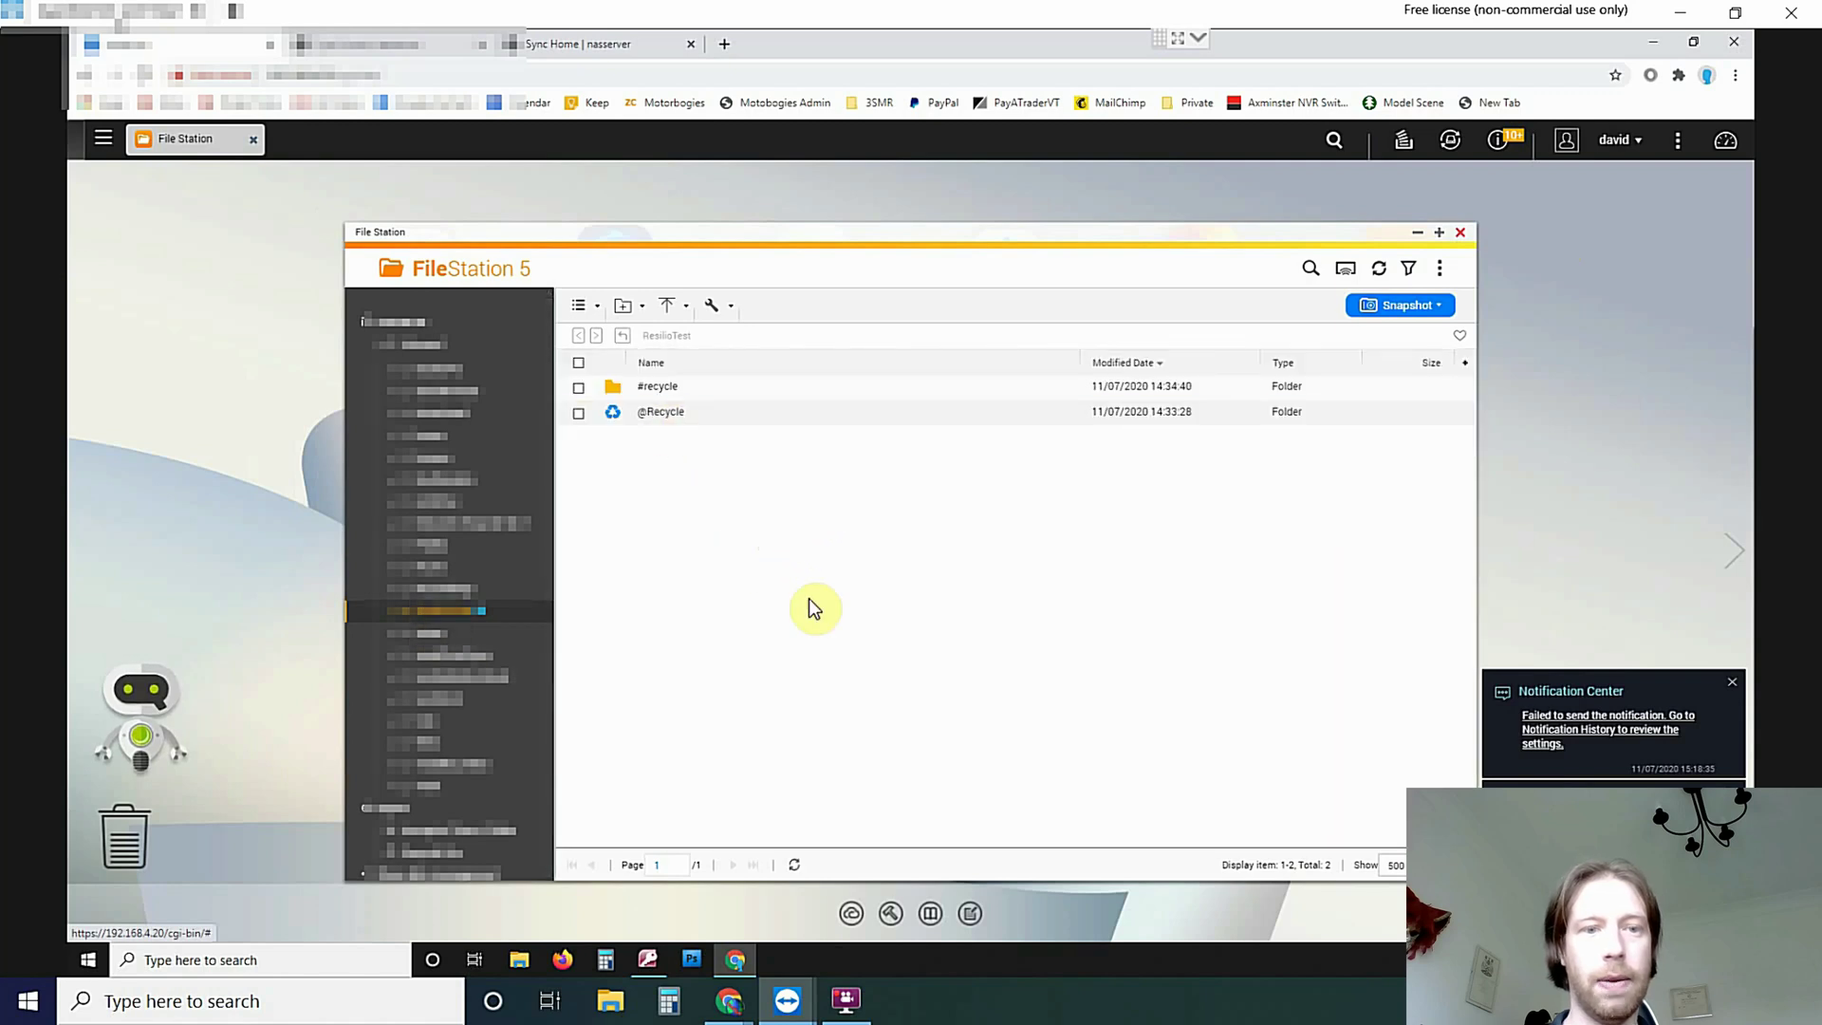
pyautogui.rightClick(784, 529)
pyautogui.click(664, 386)
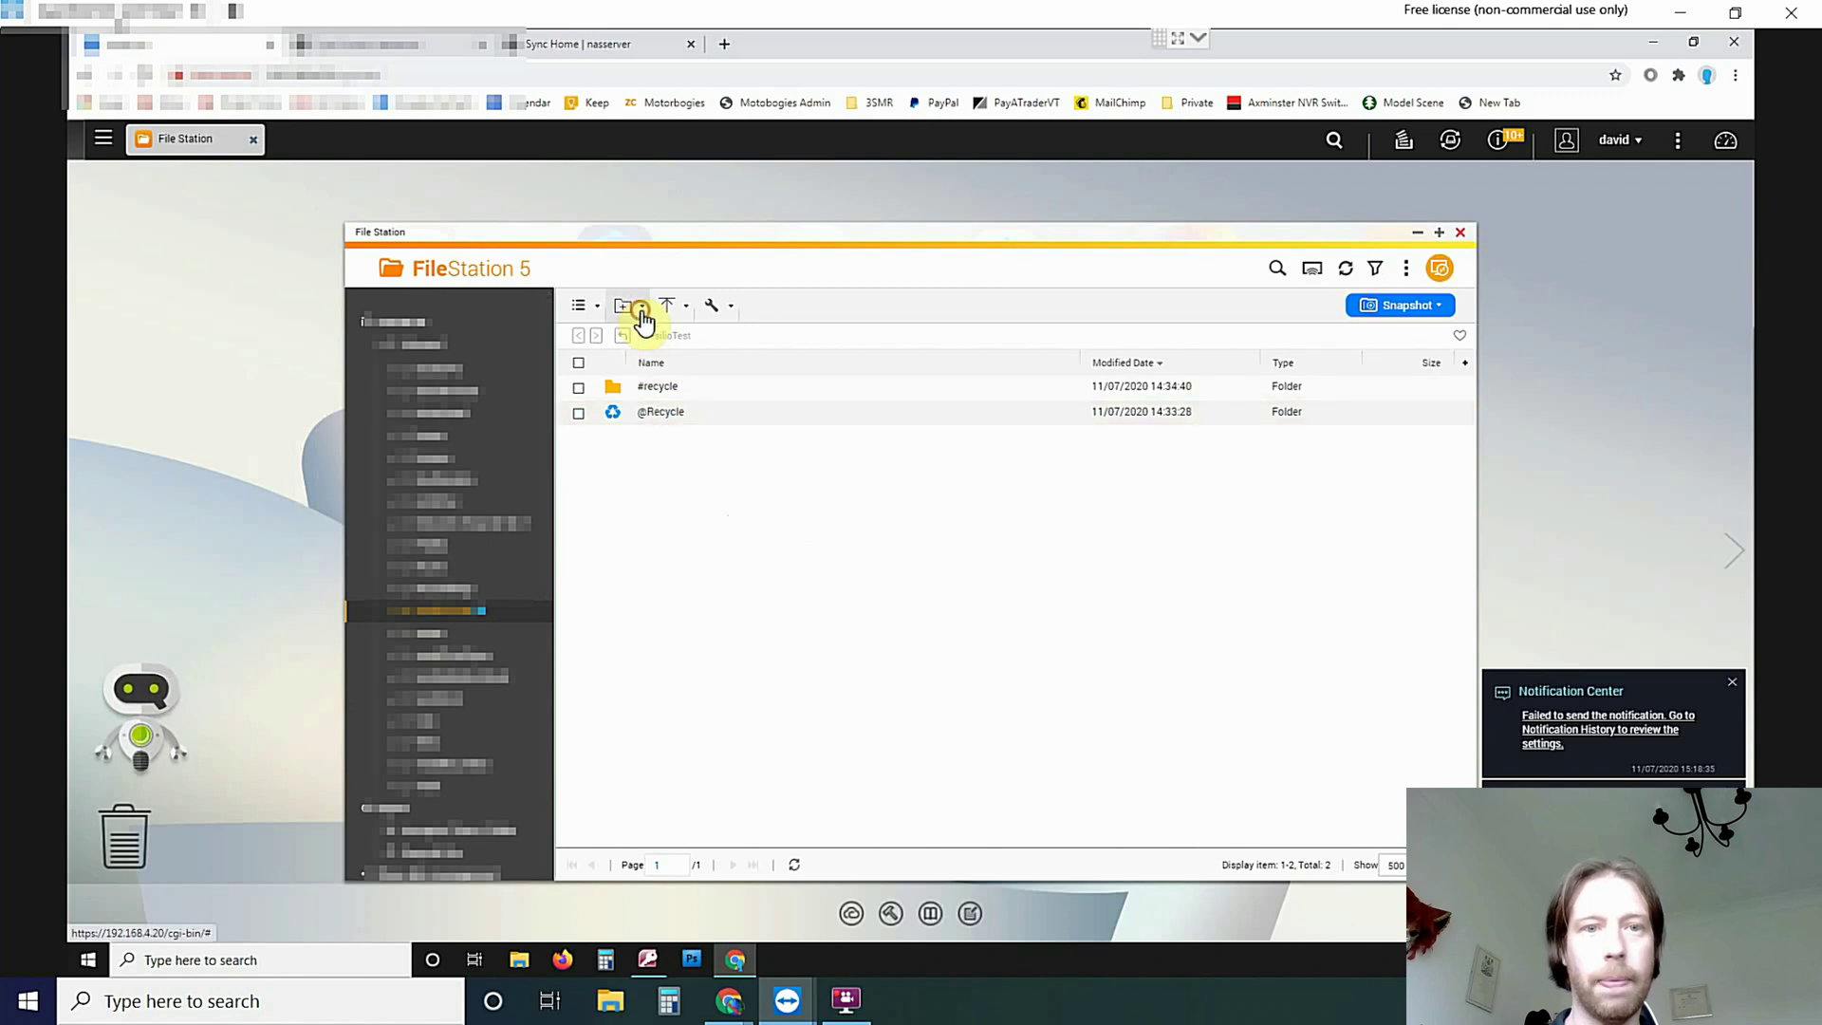
pyautogui.click(642, 312)
pyautogui.click(704, 556)
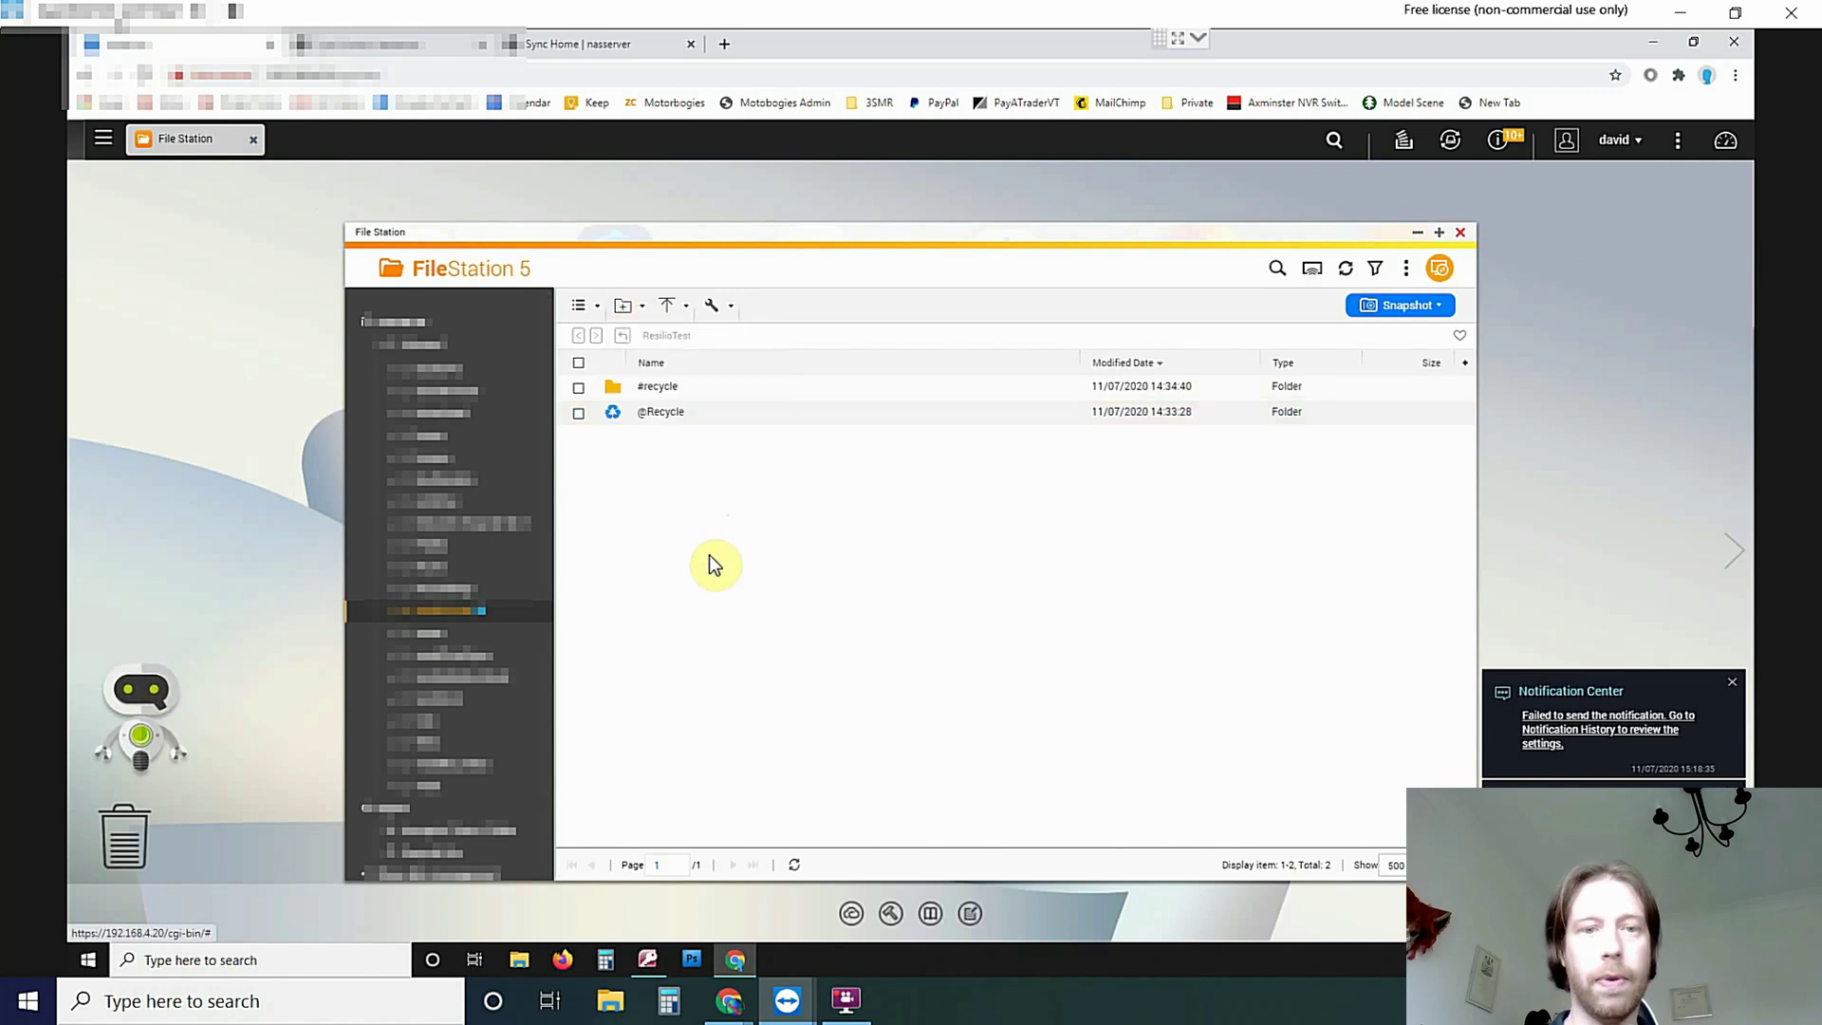
pyautogui.moveTo(729, 1000)
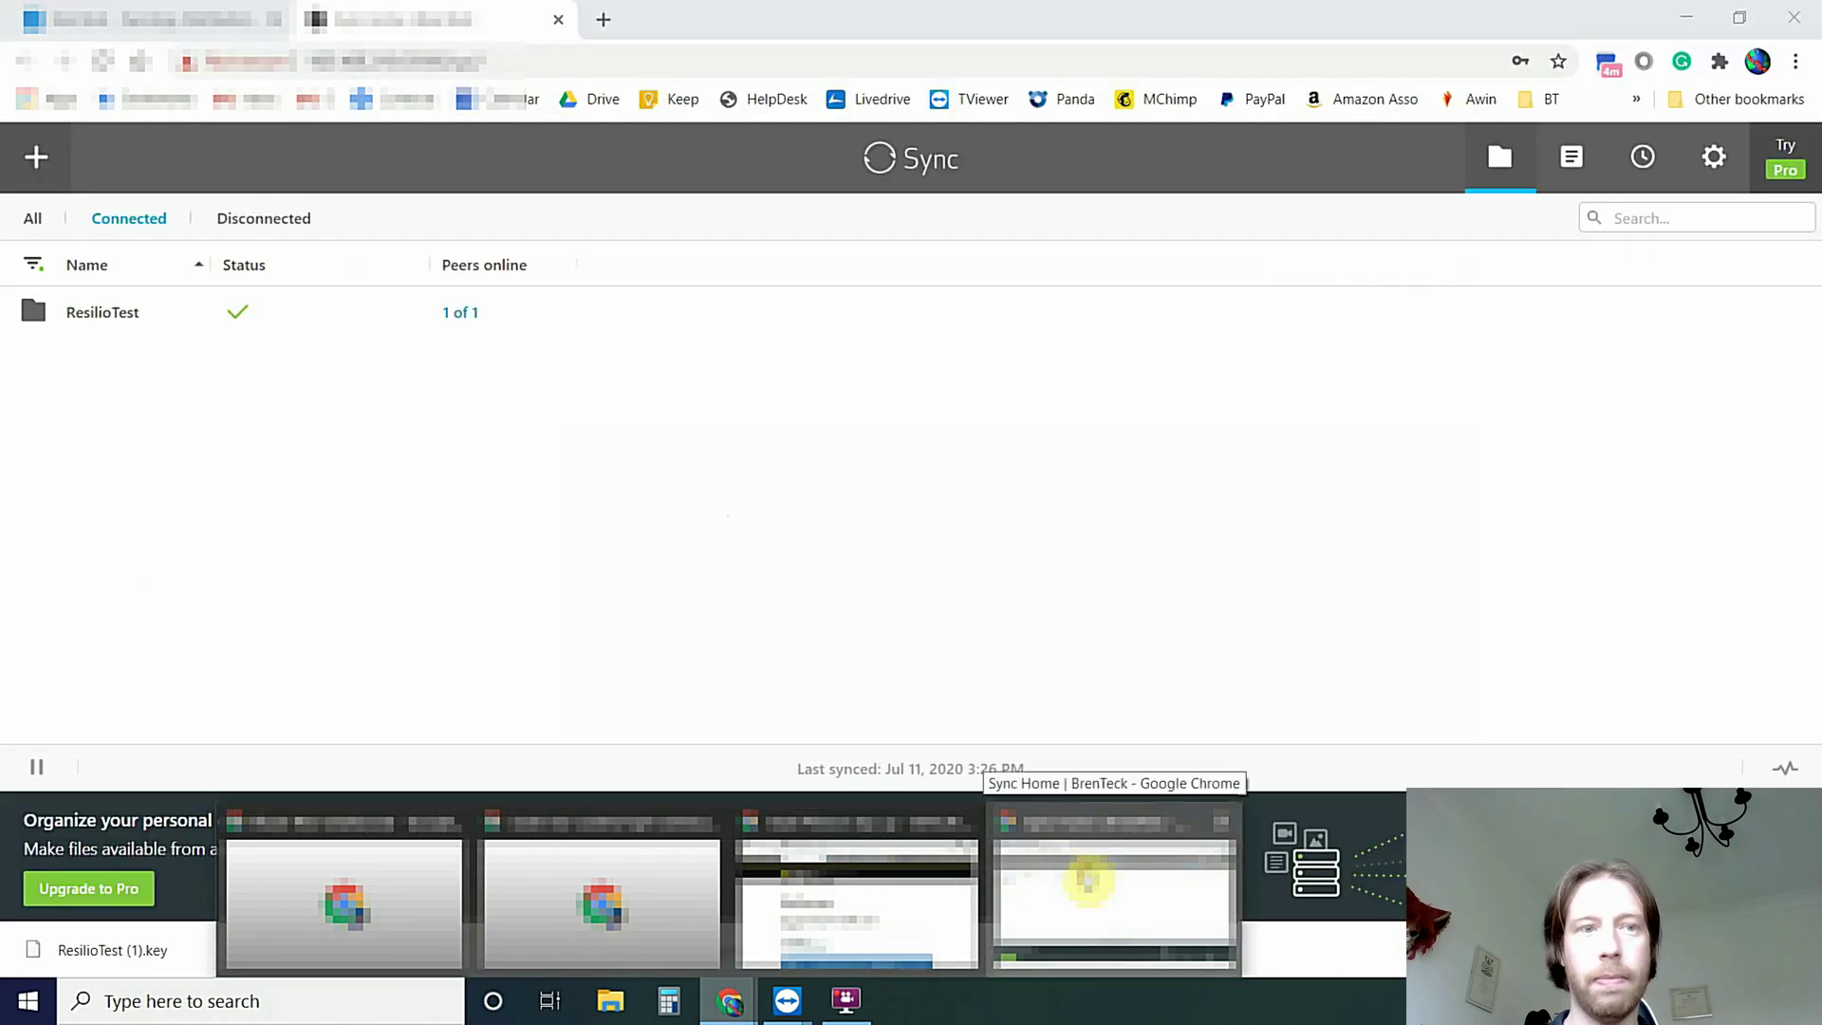
# Open the ResilioTest shared folder in Synology DSM File Station
pyautogui.click(1091, 885)
pyautogui.click(135, 19)
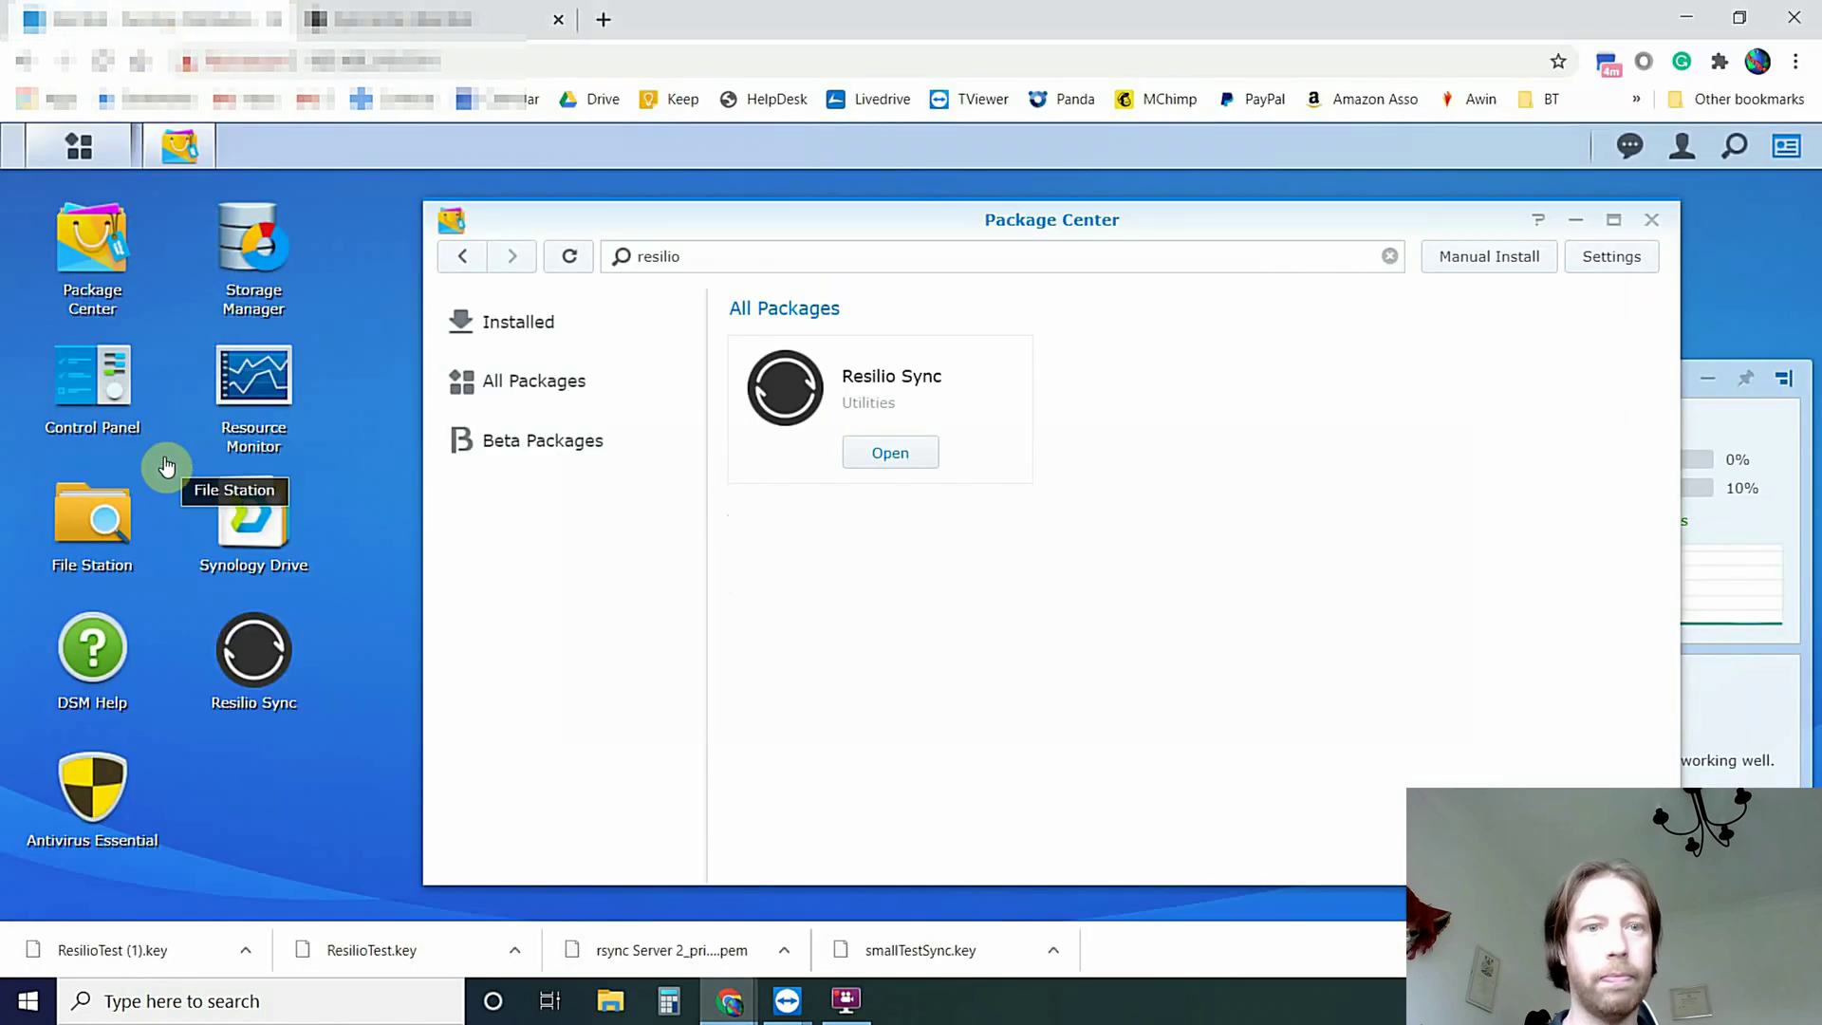
pyautogui.click(94, 503)
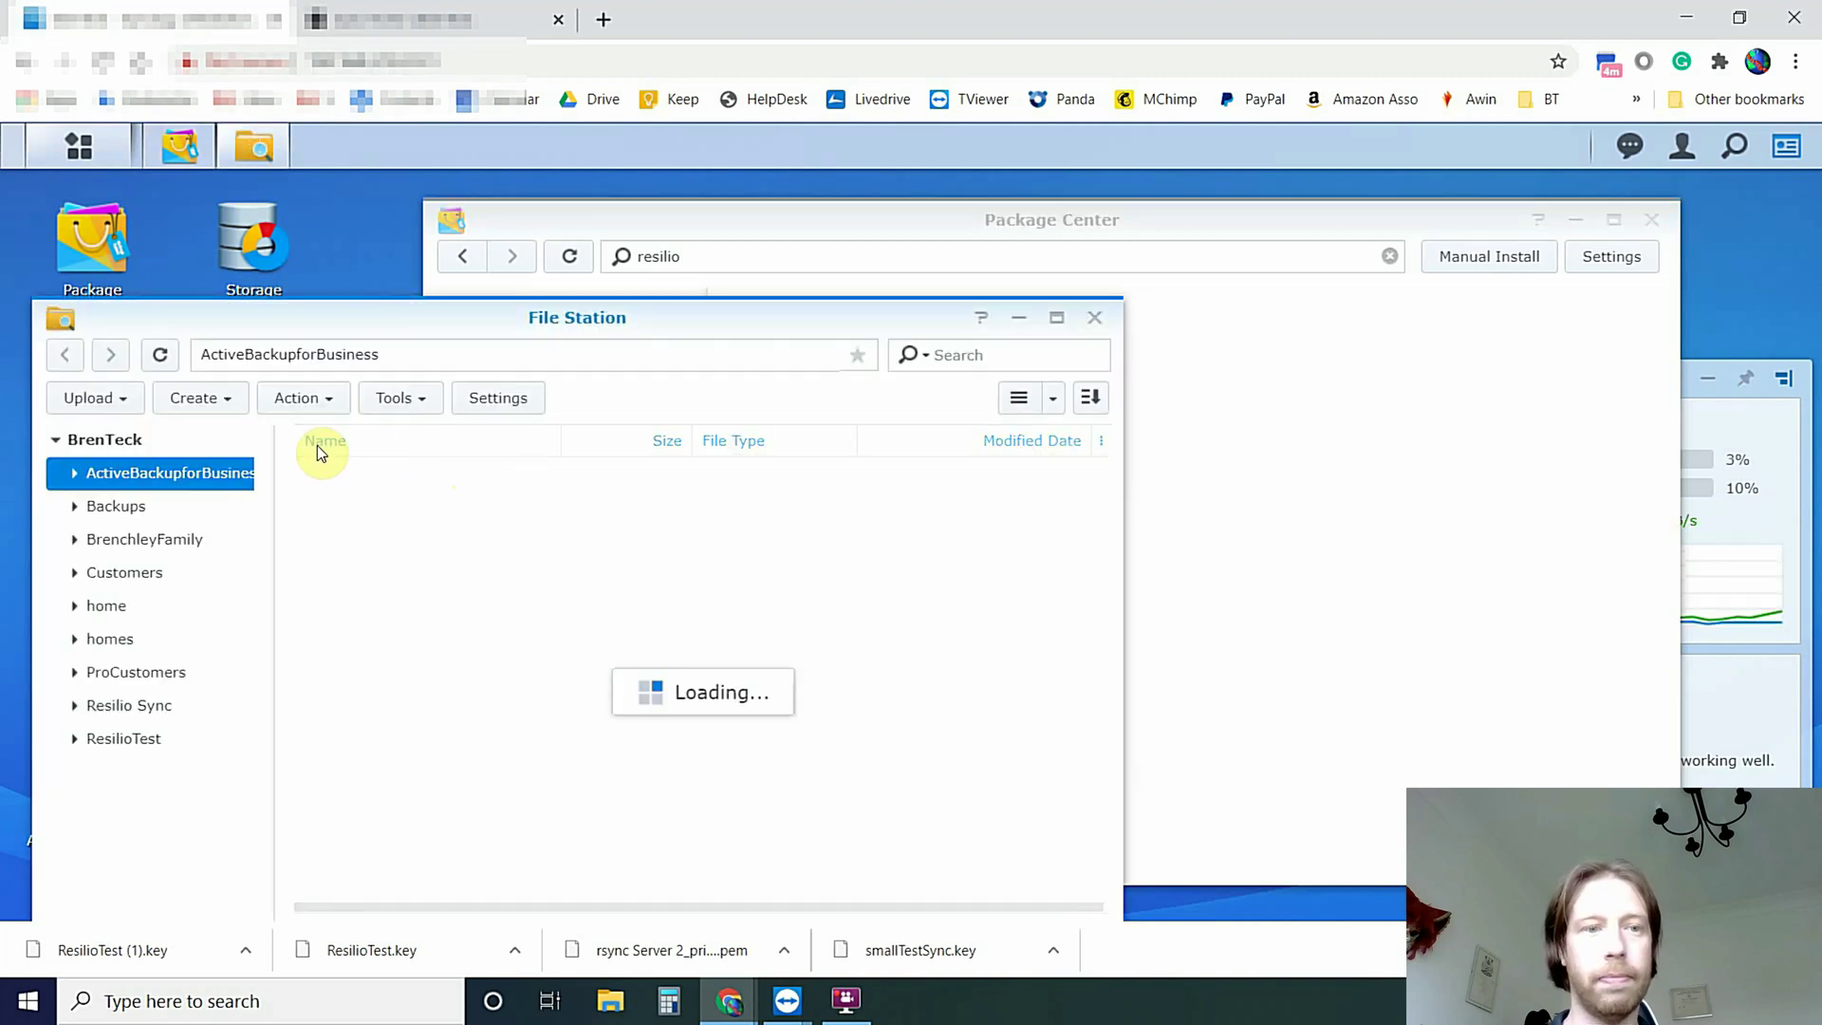
pyautogui.click(121, 739)
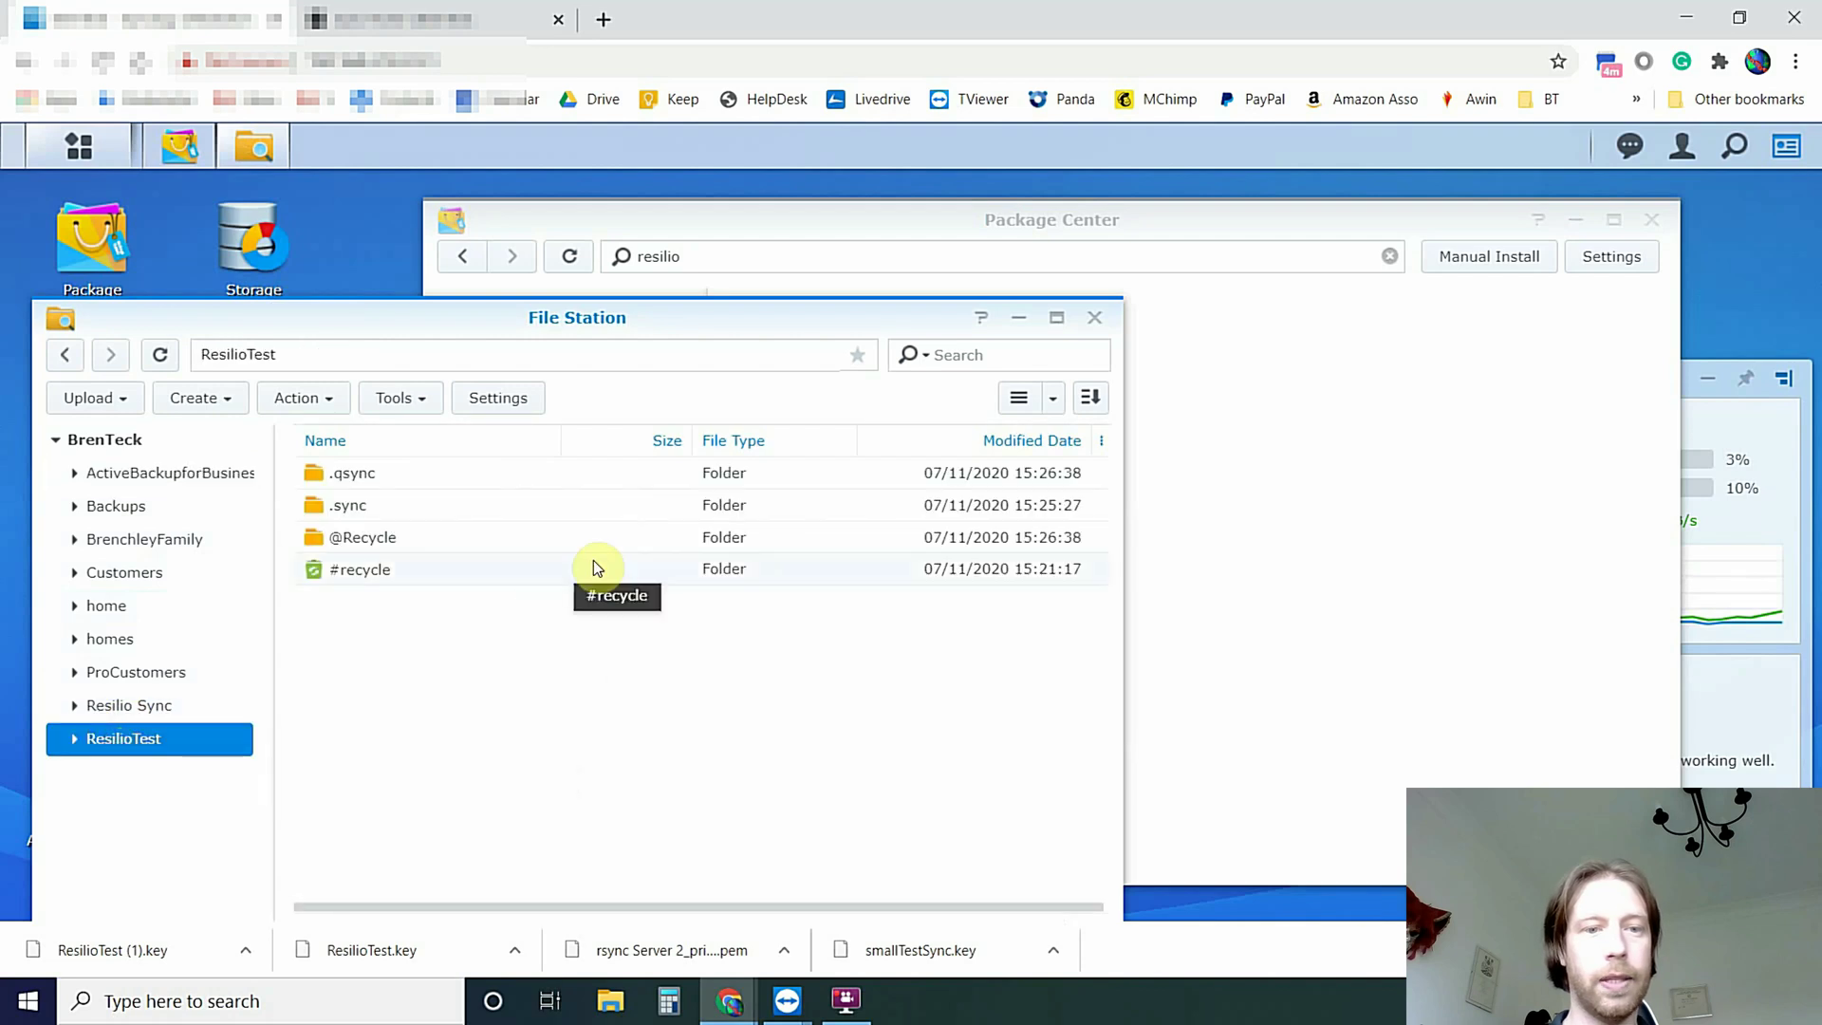
pyautogui.click(527, 658)
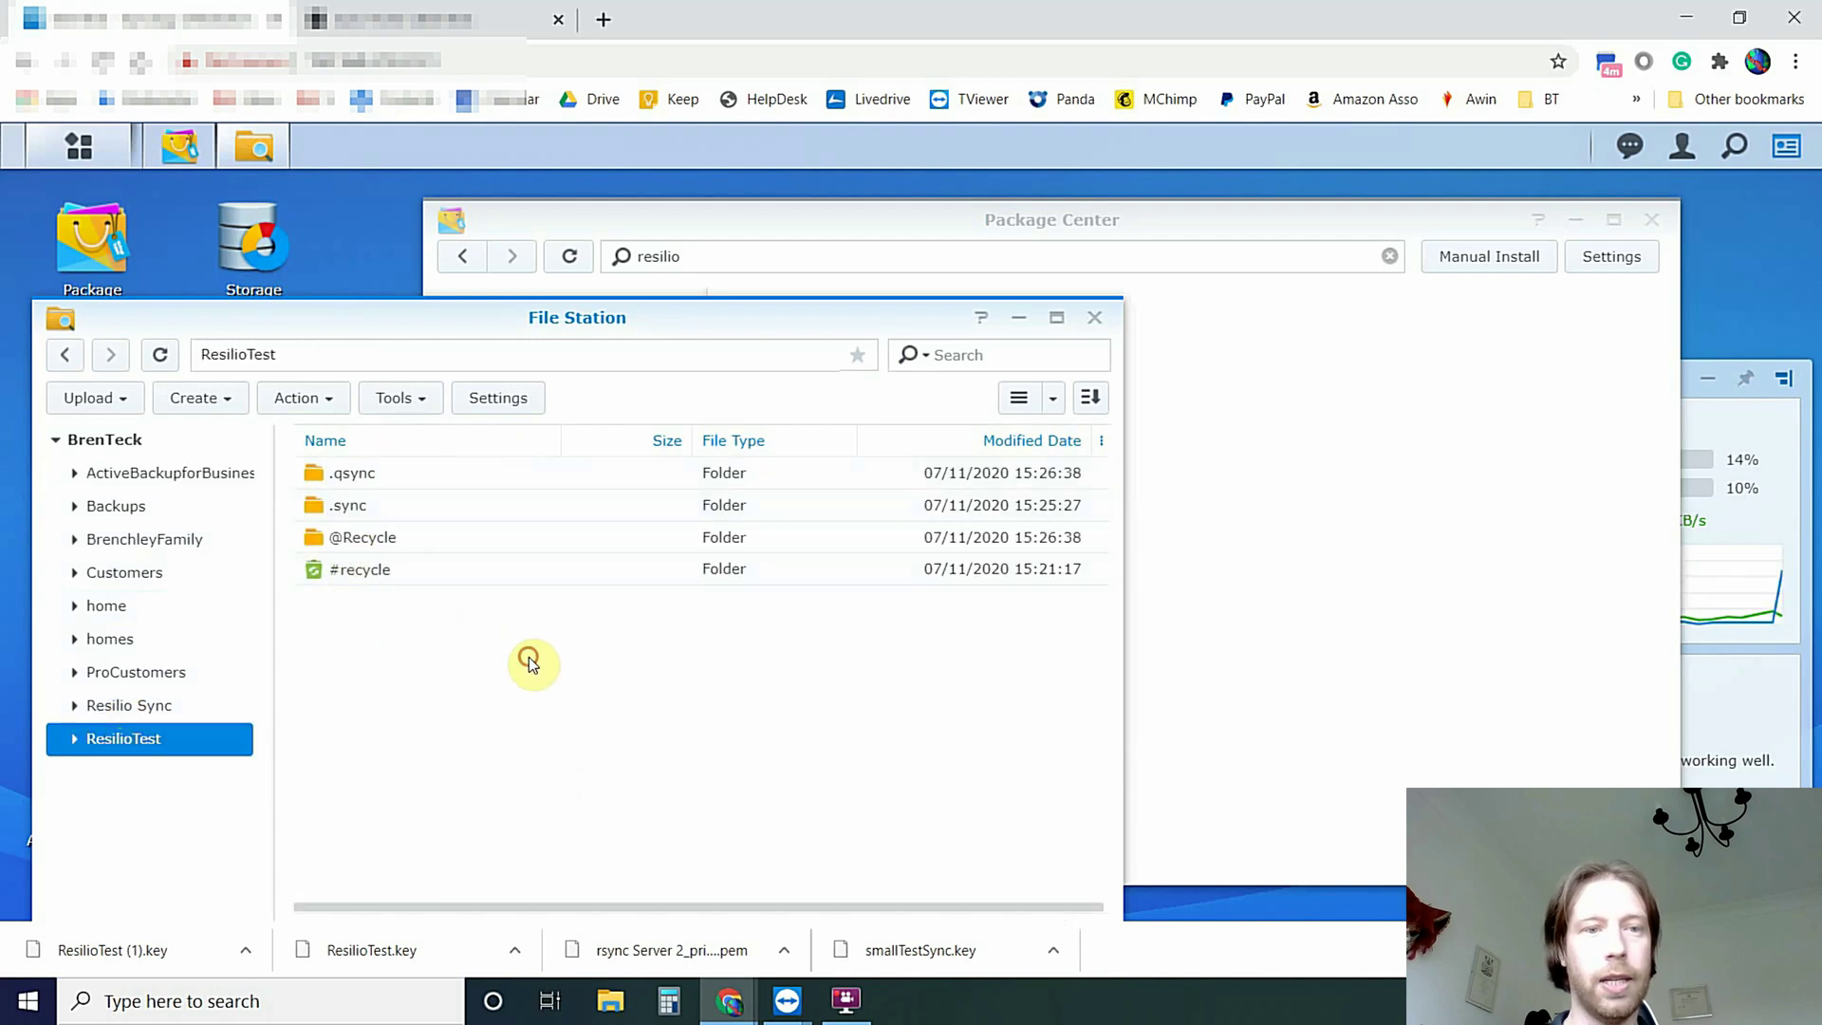
# Create a folder named Test inside ResilioTest and return to the Resilio Sync tab
pyautogui.rightClick(429, 640)
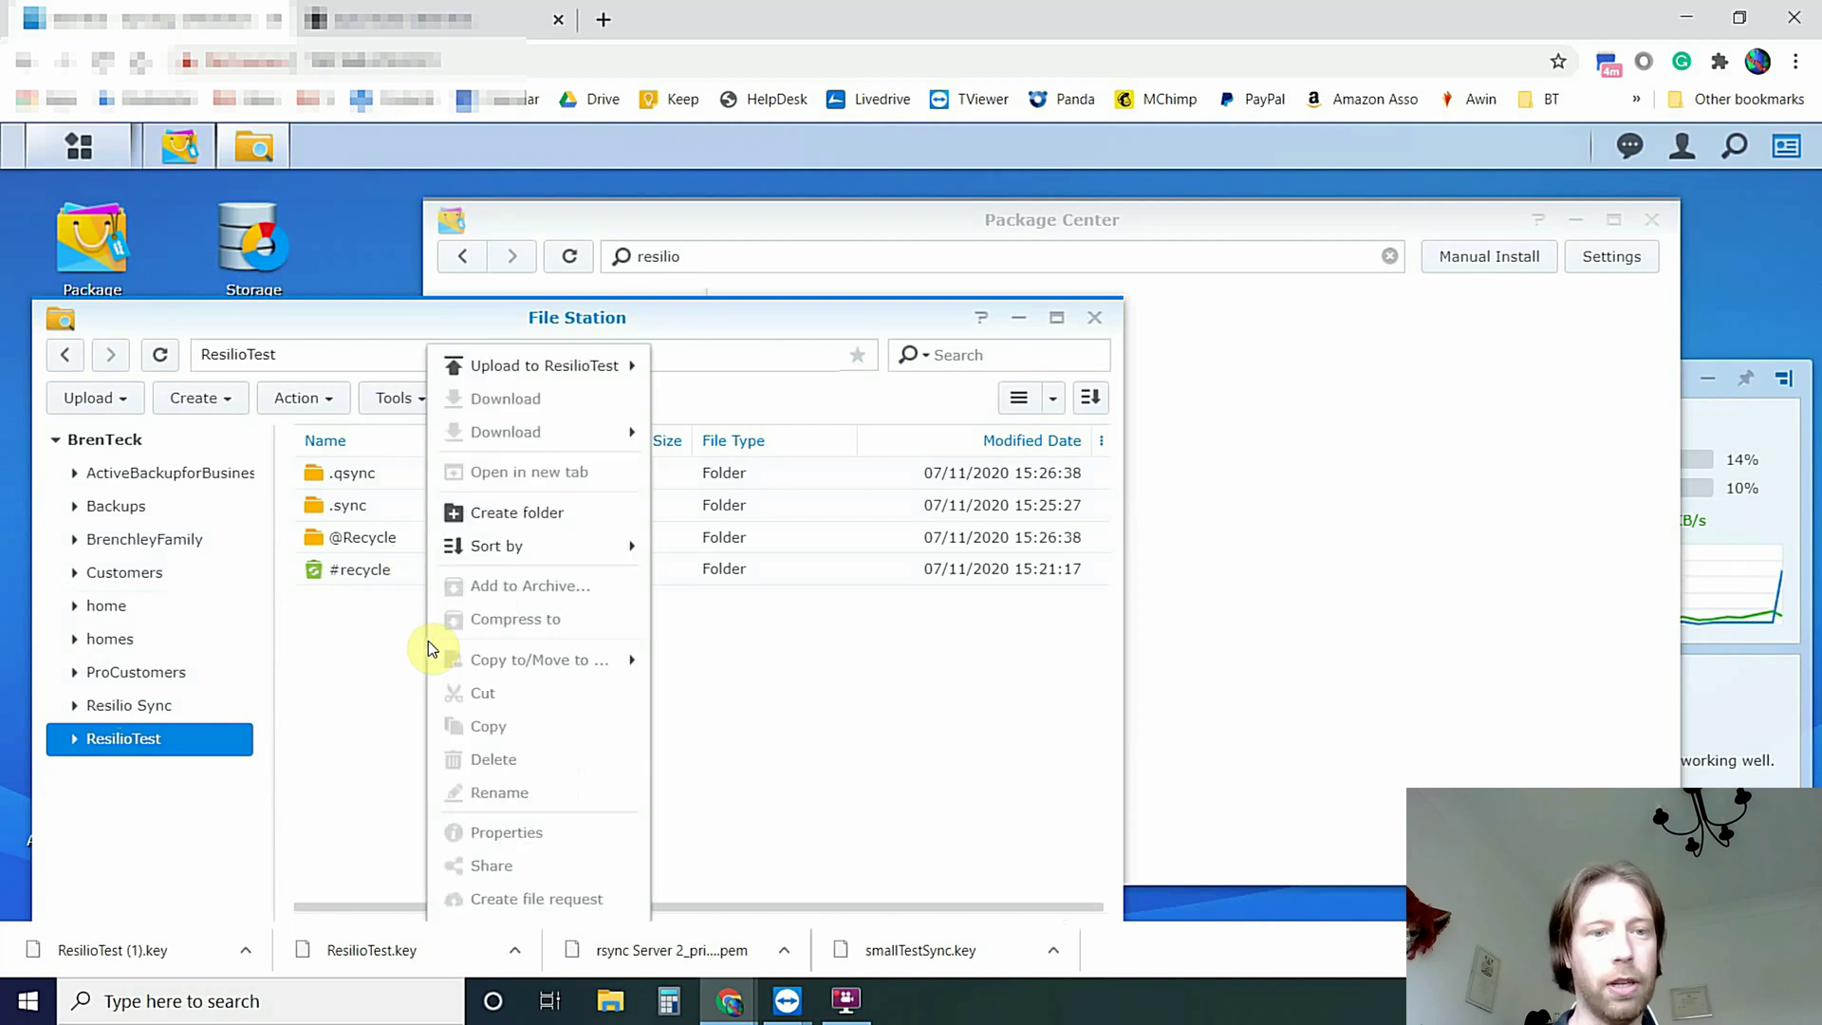
pyautogui.click(523, 515)
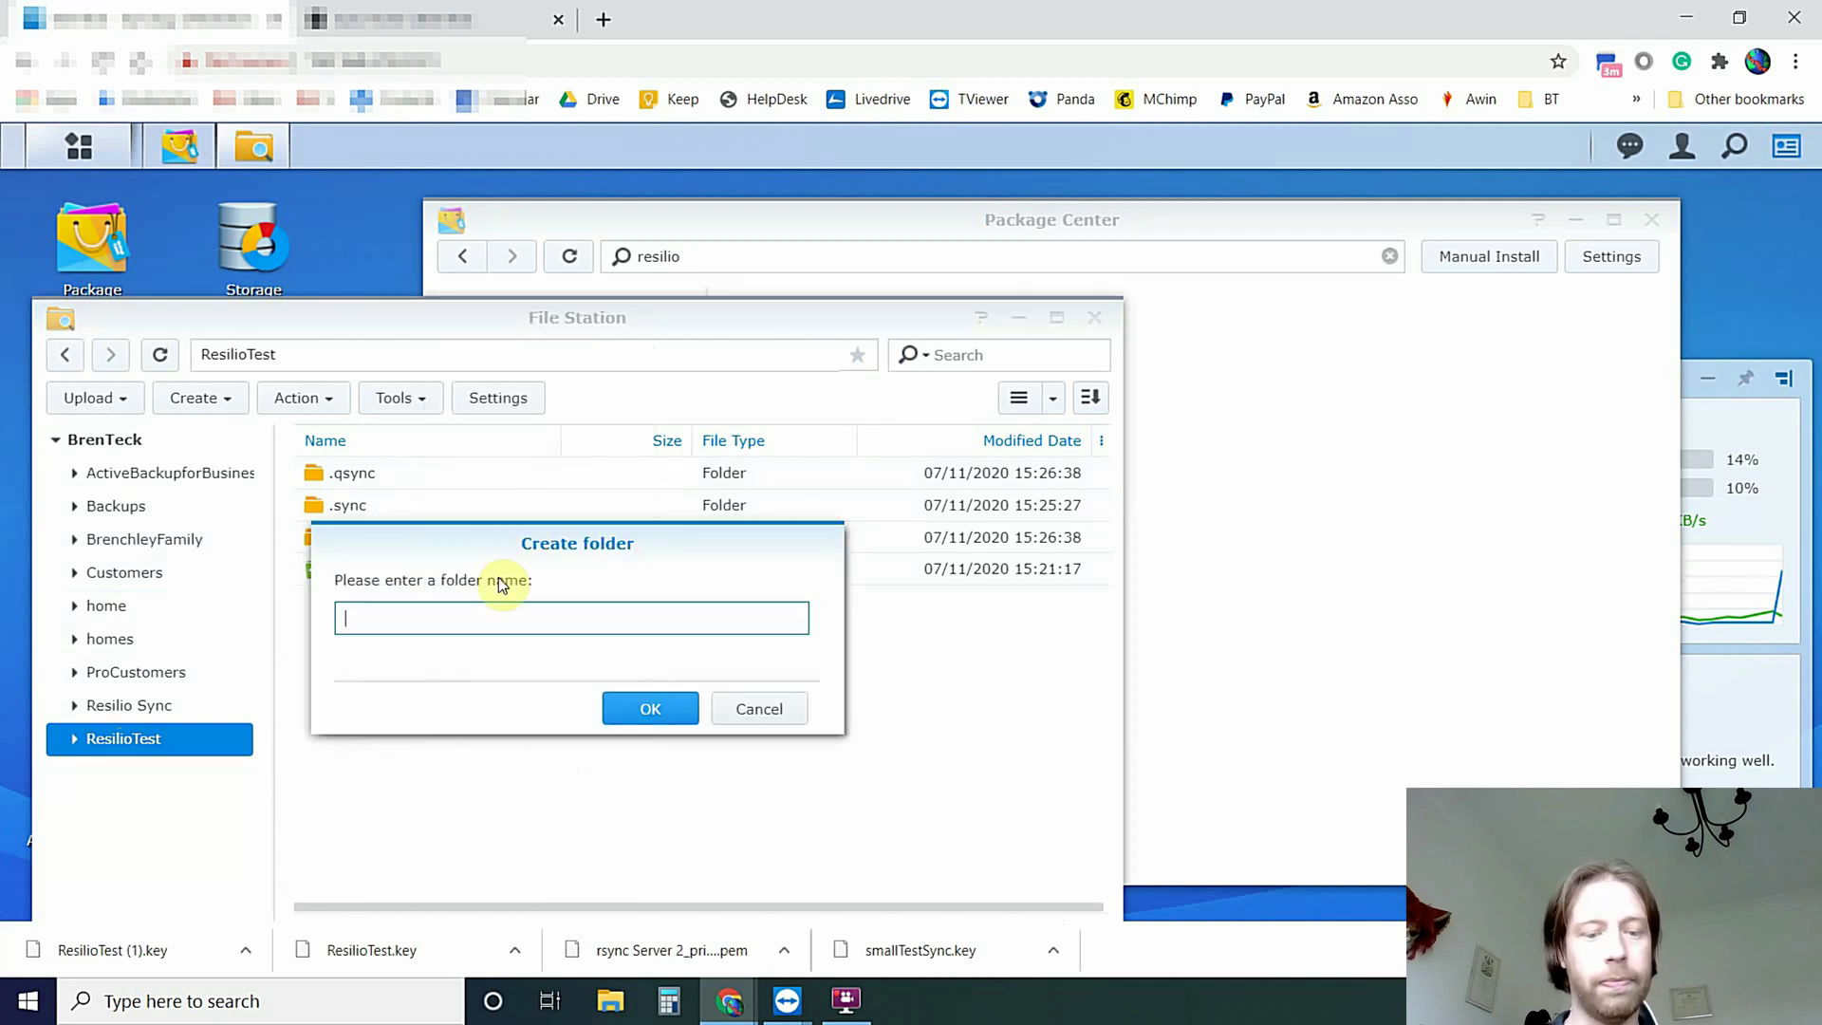
pyautogui.write('Test')
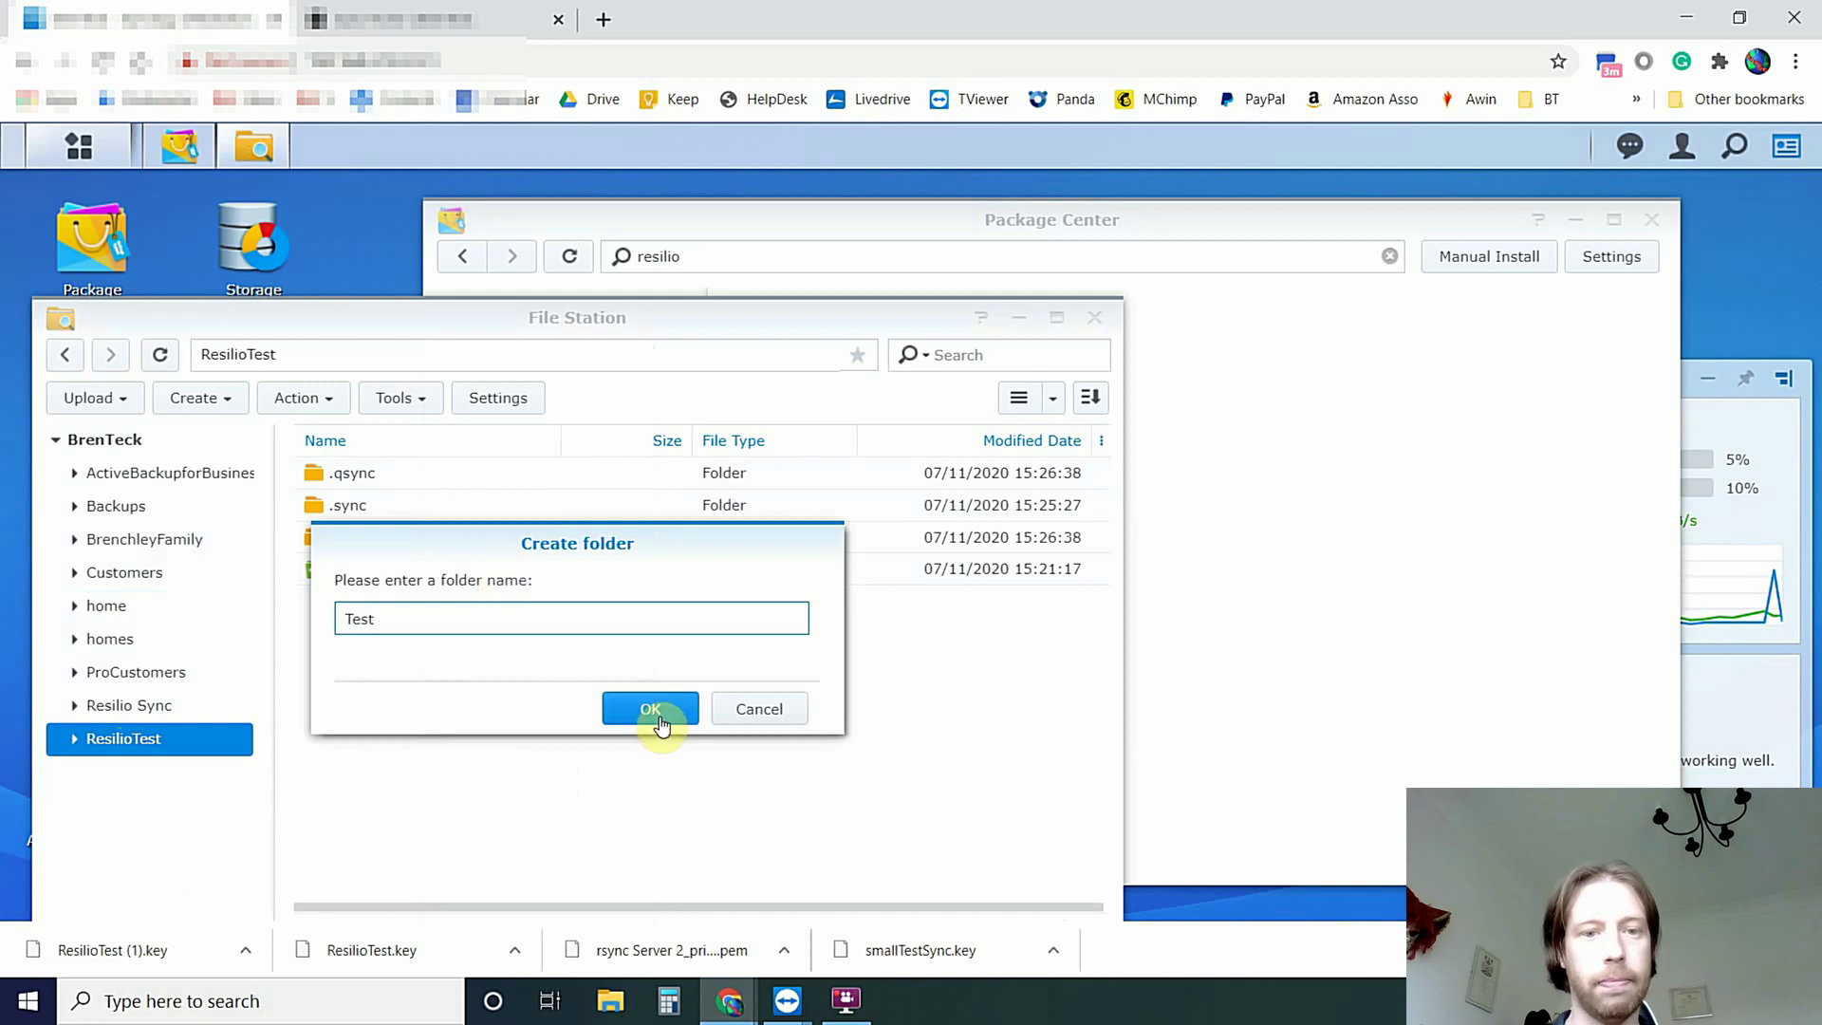
pyautogui.click(651, 712)
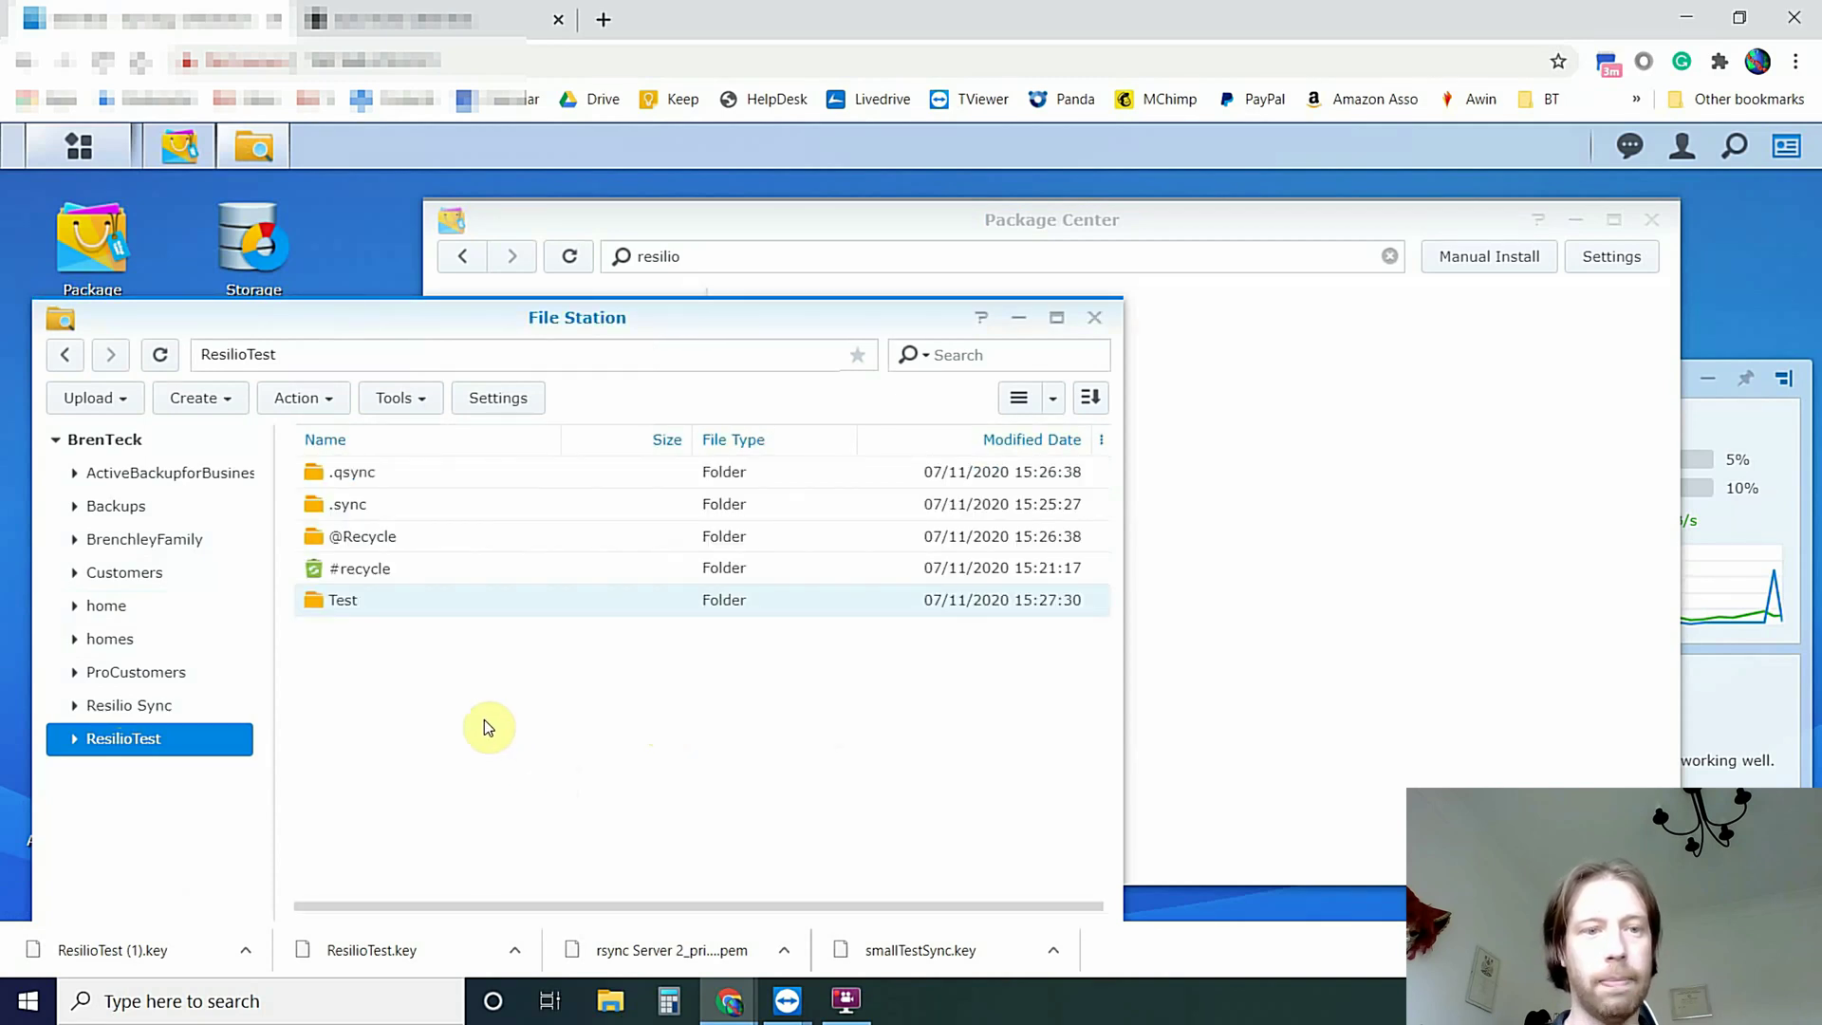
pyautogui.click(395, 21)
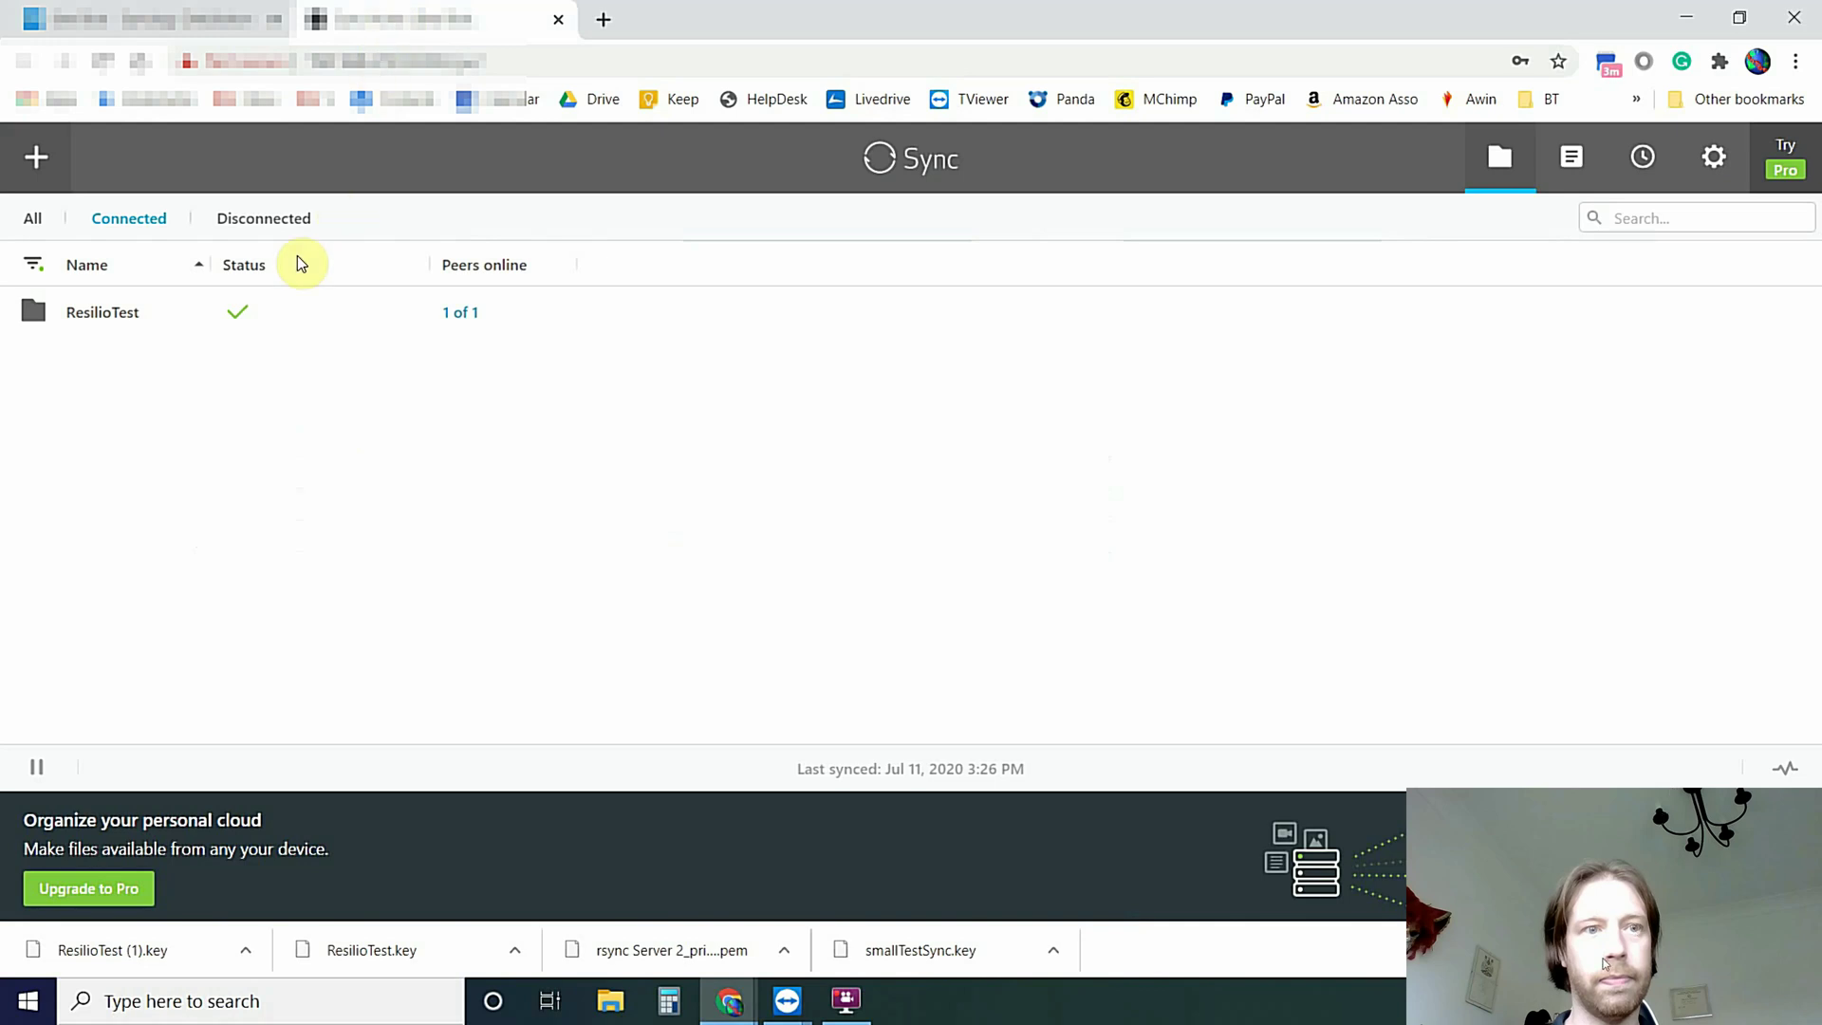
# Pick the ResilioTest sync entry, then move to the QNAP remote-desktop window
pyautogui.click(218, 326)
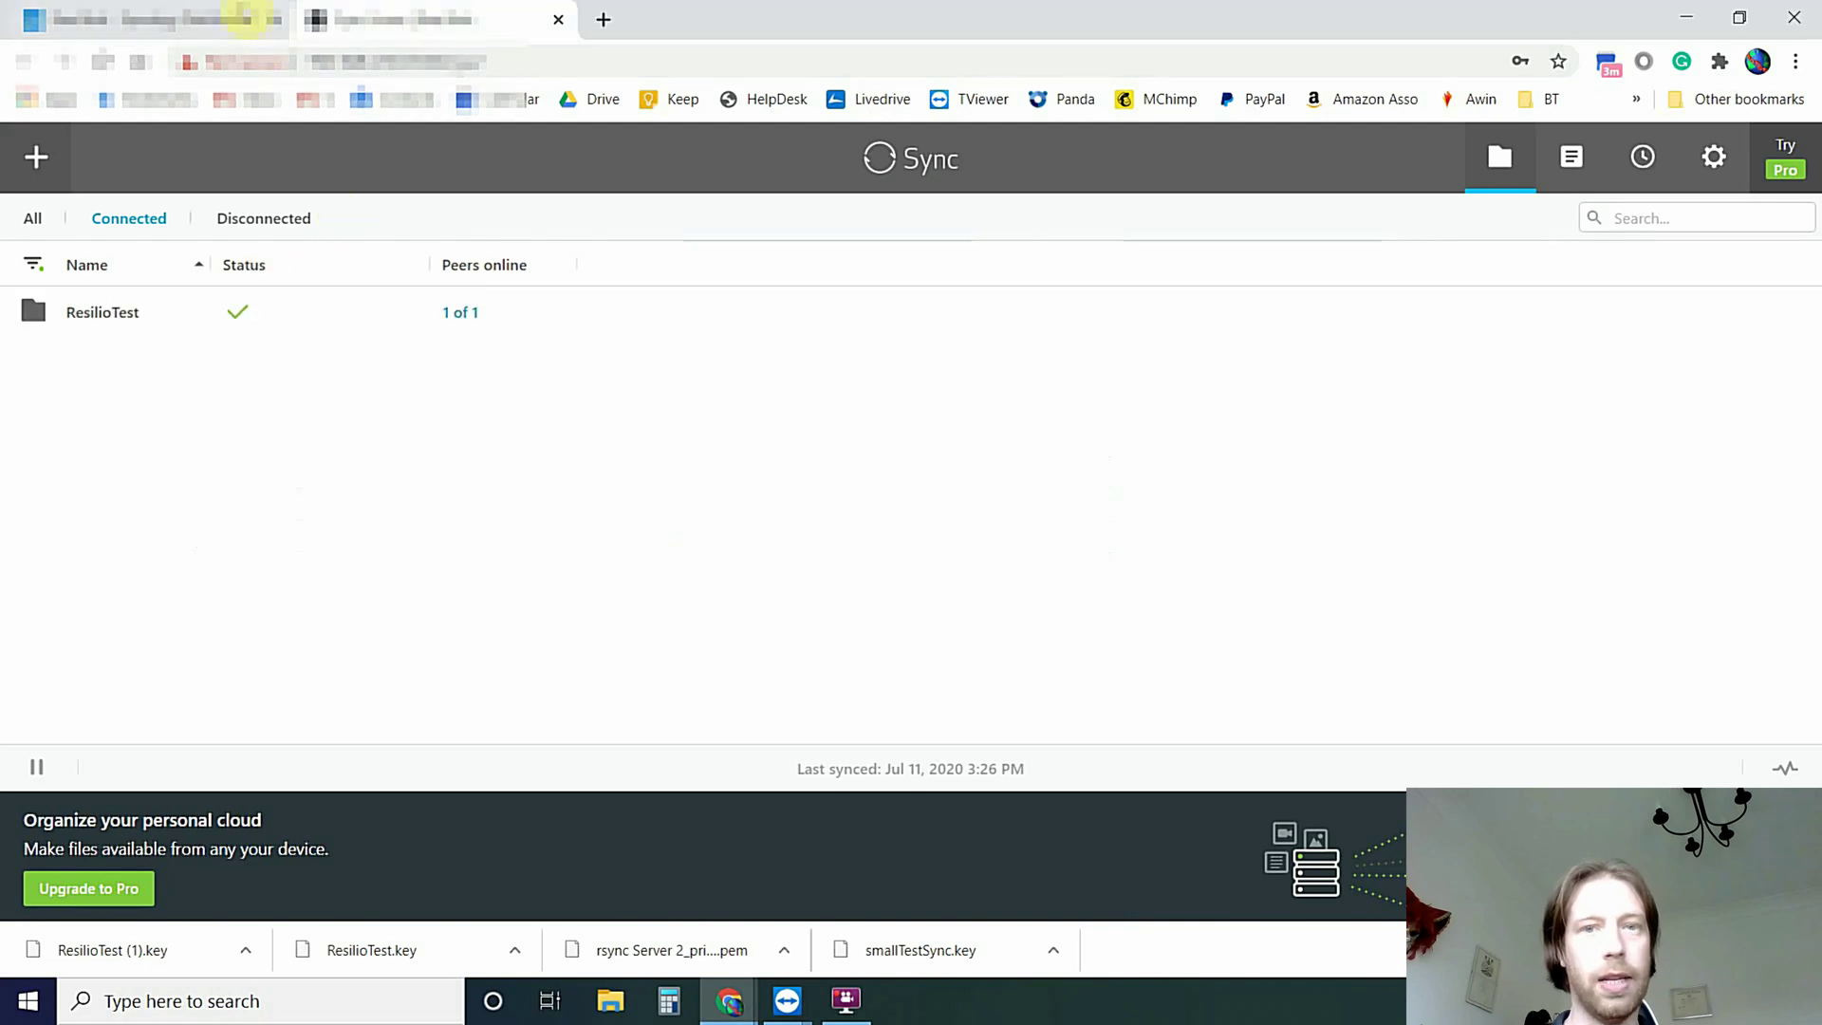
pyautogui.click(203, 19)
pyautogui.hotkey('alt', 'Tab')
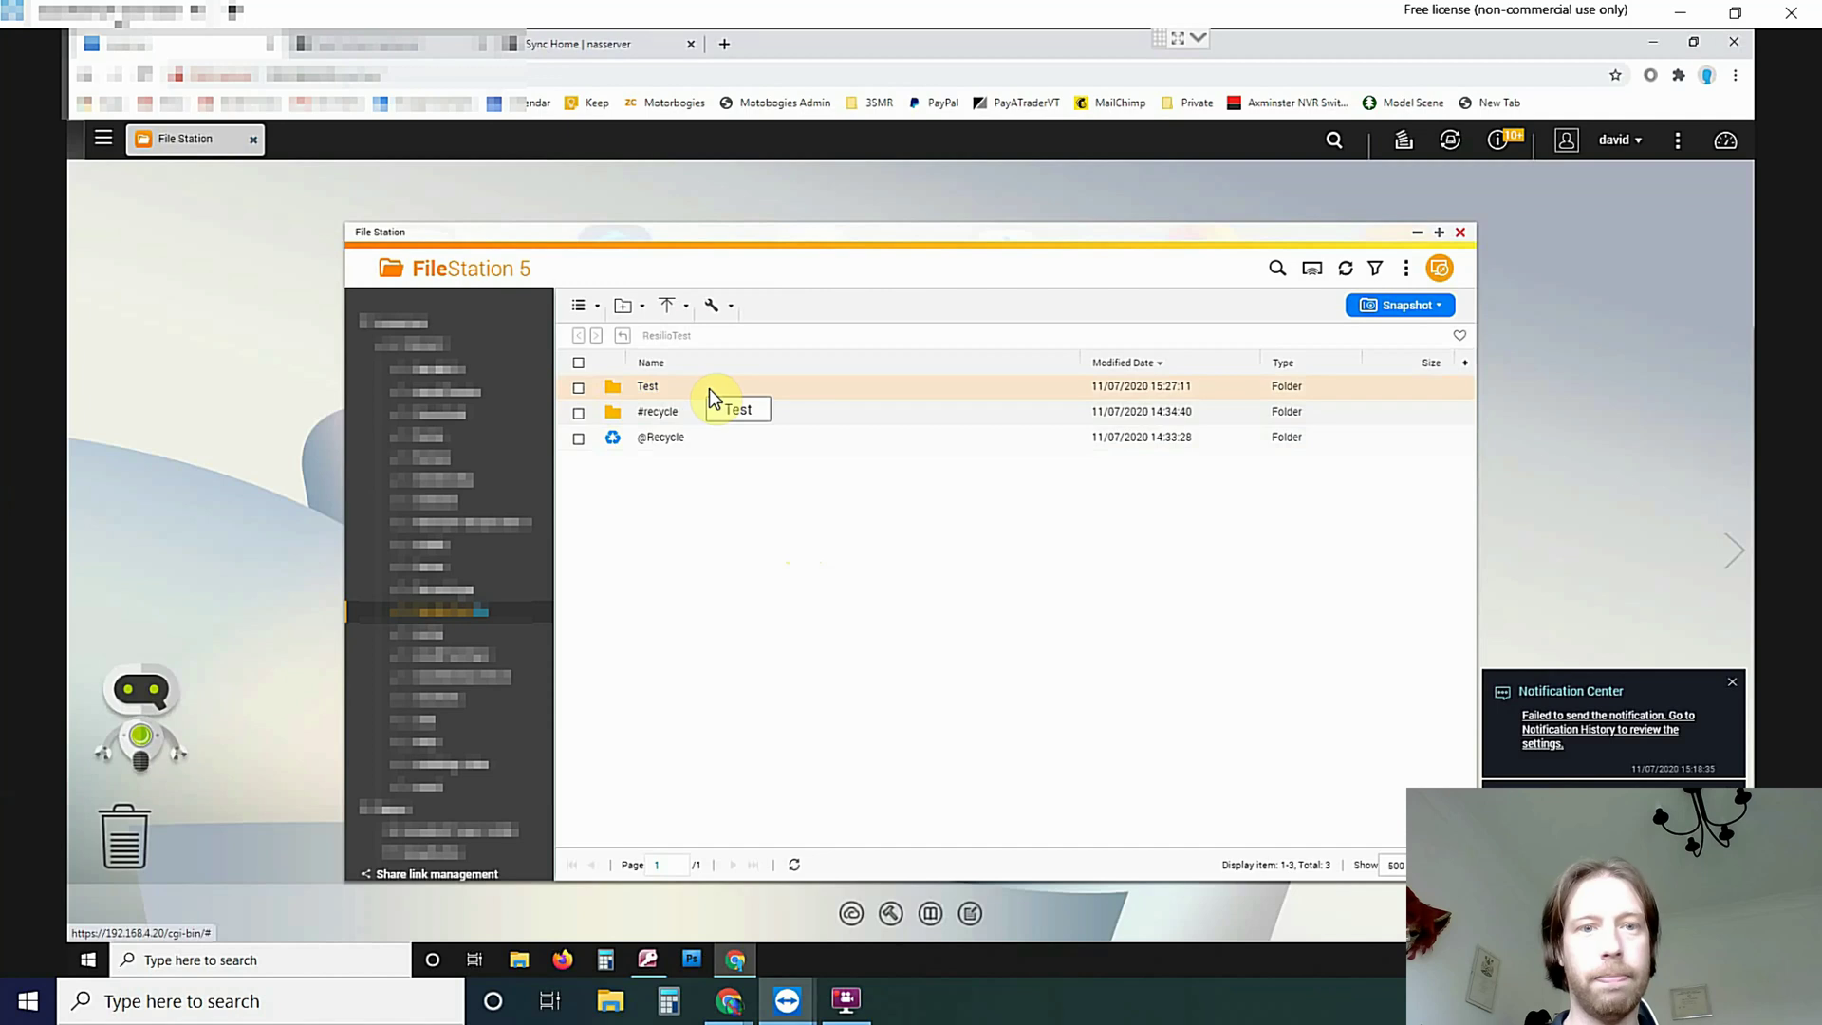
# Open the synced Test folder, then rename it to Test2 in QNAP File Station
pyautogui.doubleClick(664, 387)
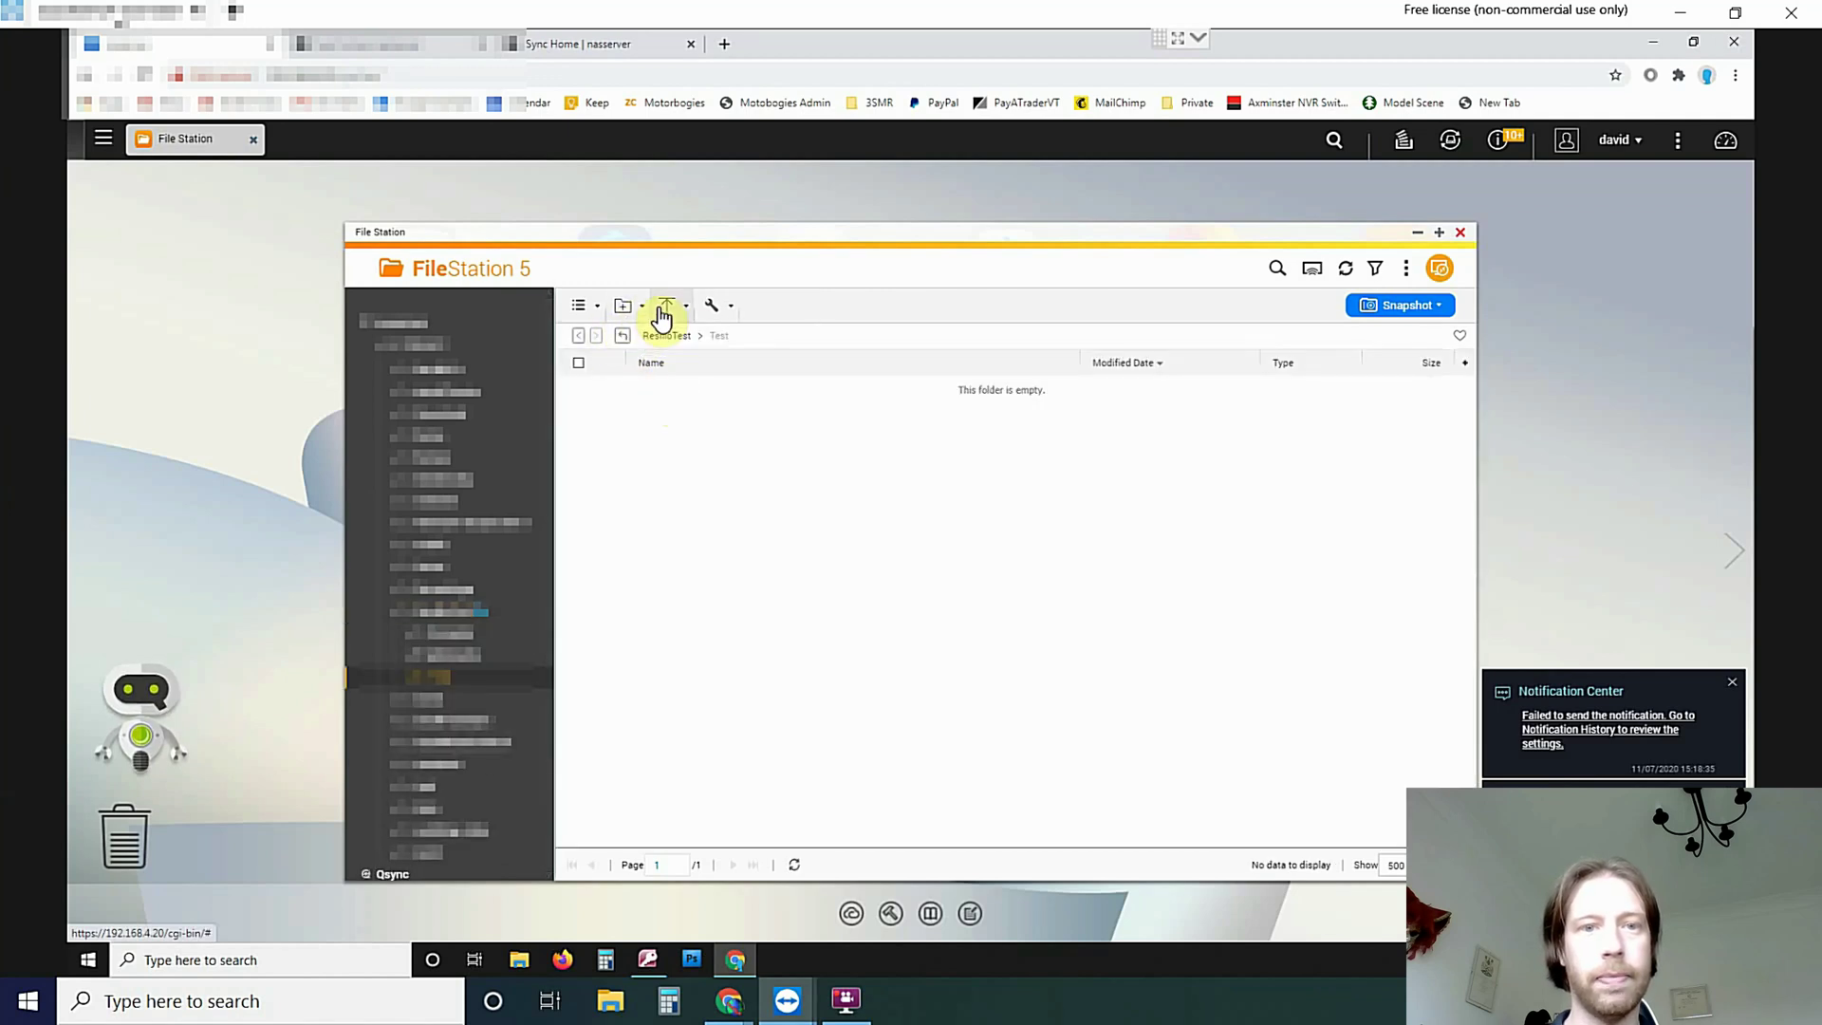
pyautogui.click(630, 337)
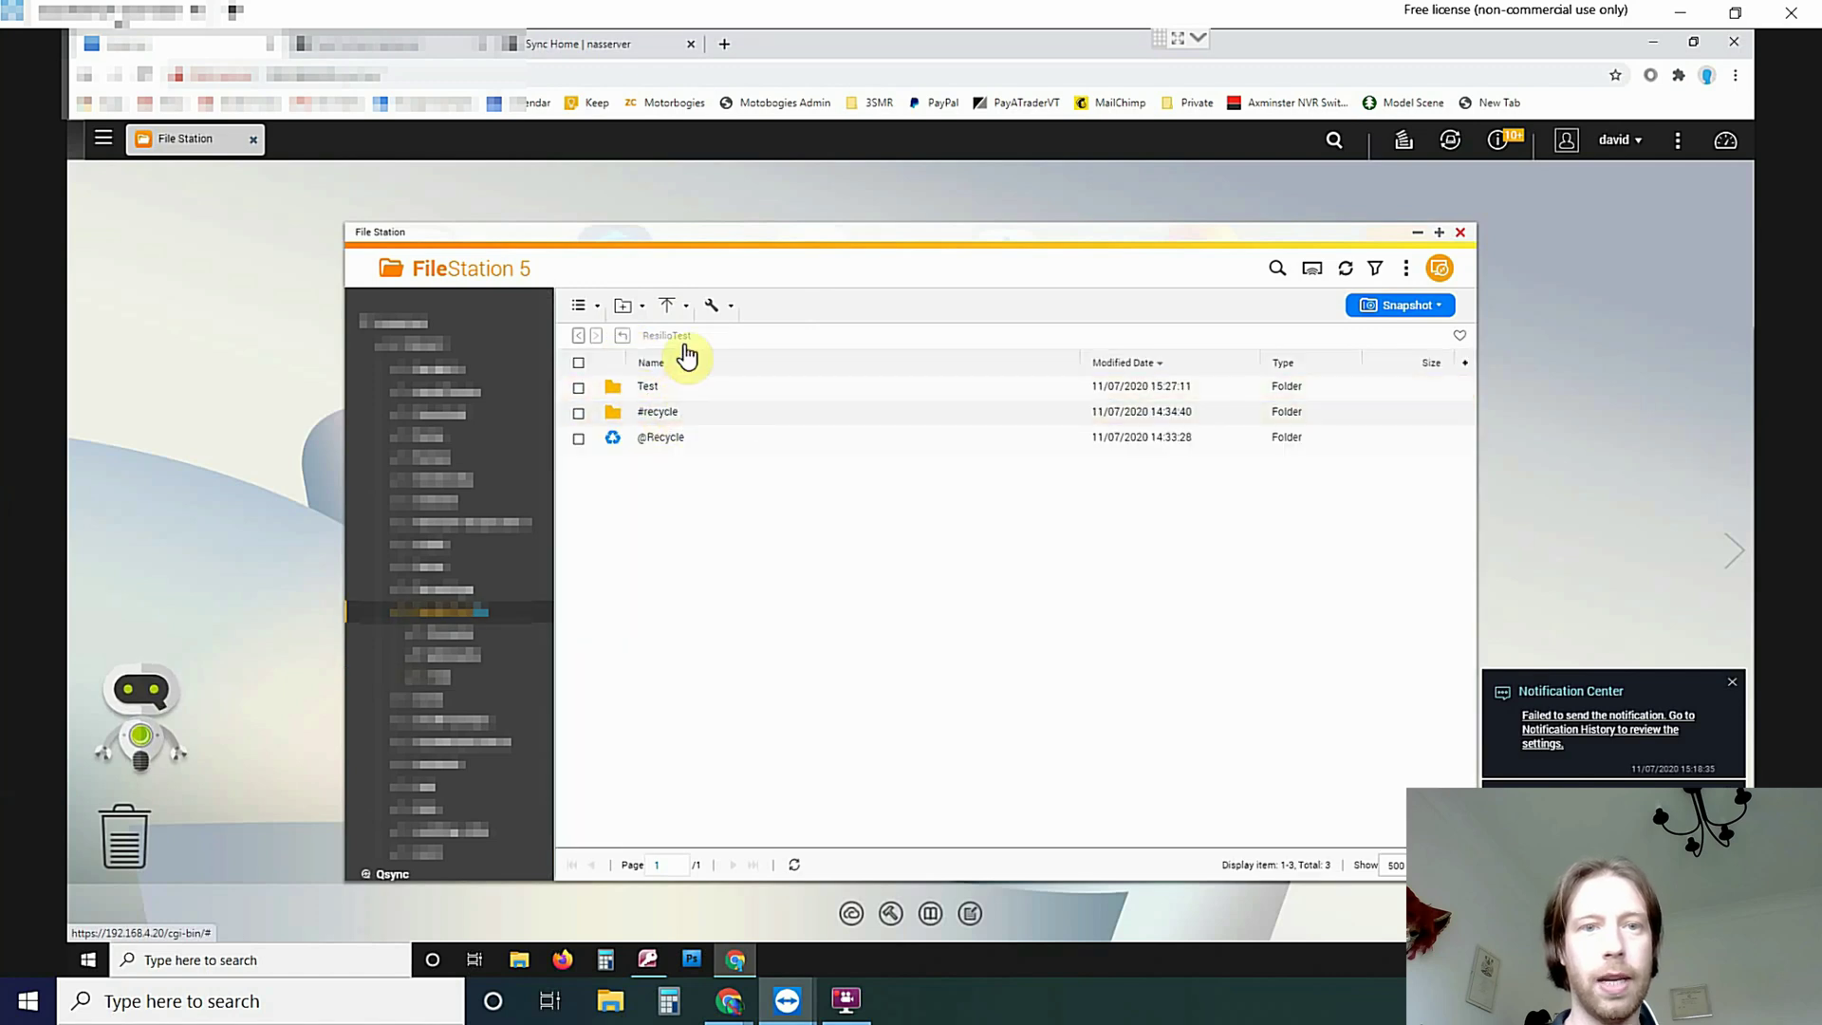
pyautogui.click(723, 313)
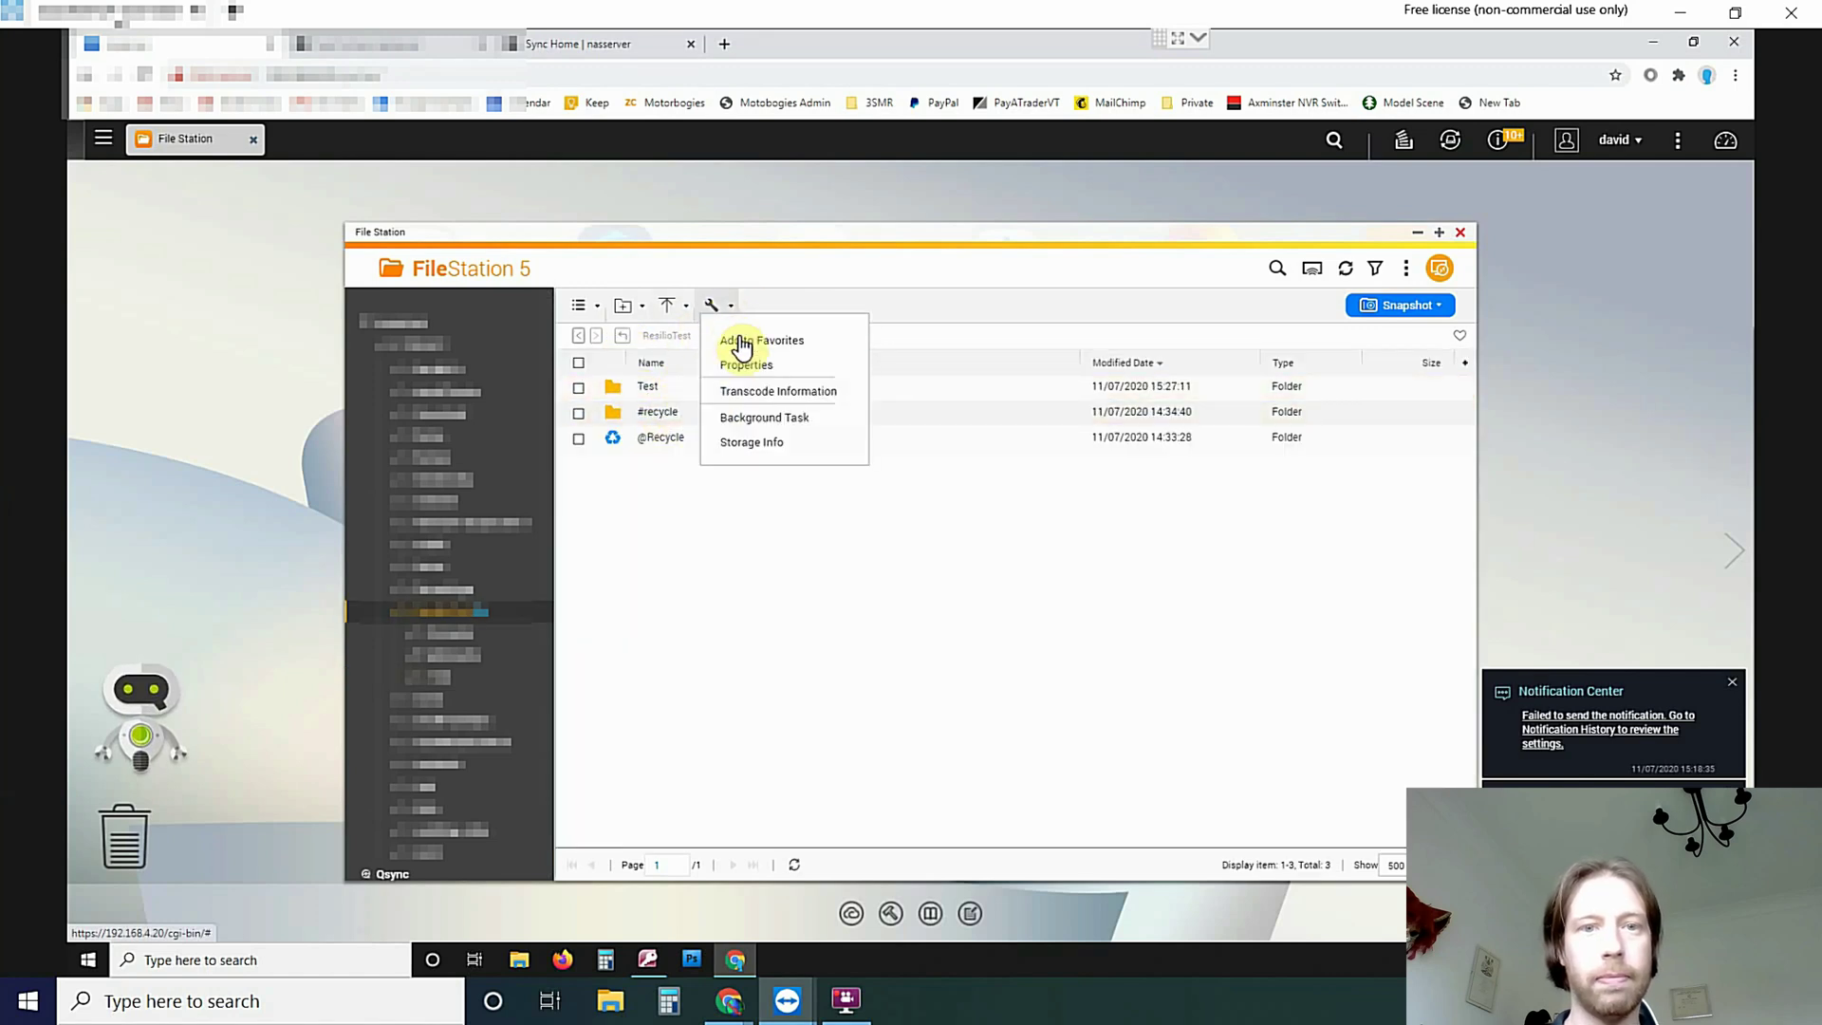
pyautogui.click(579, 389)
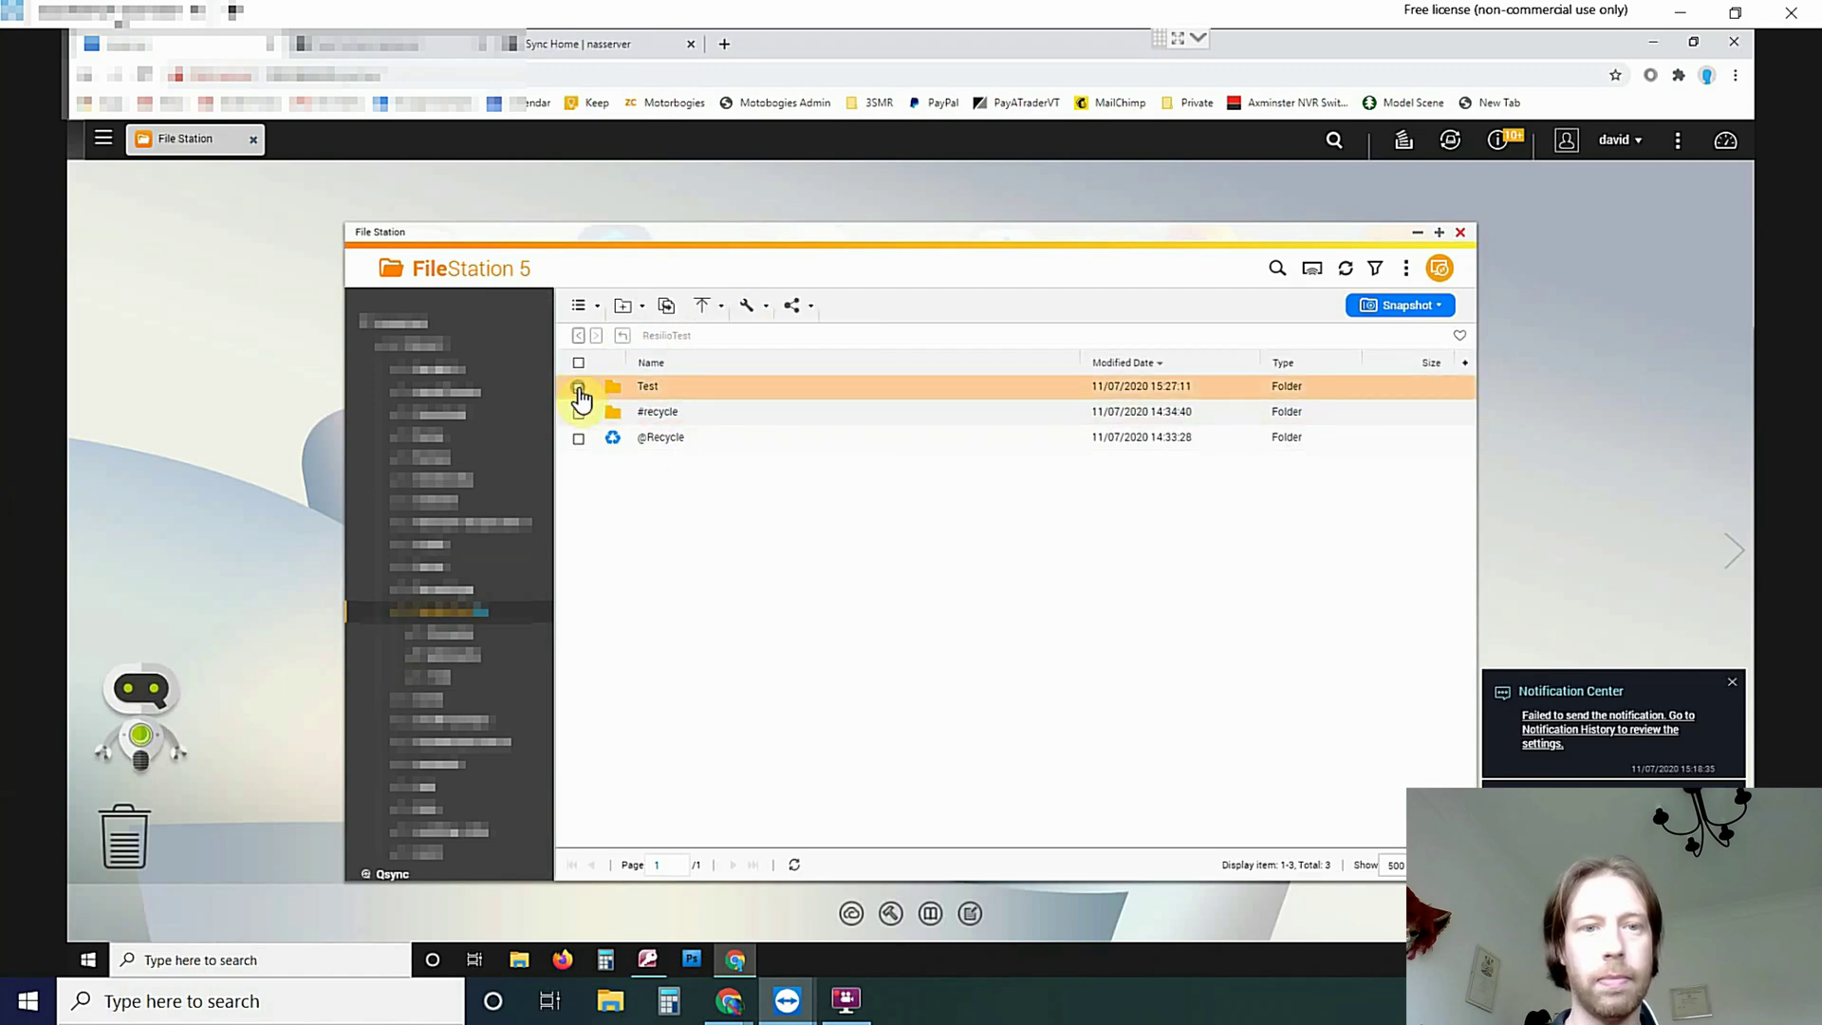
pyautogui.click(768, 311)
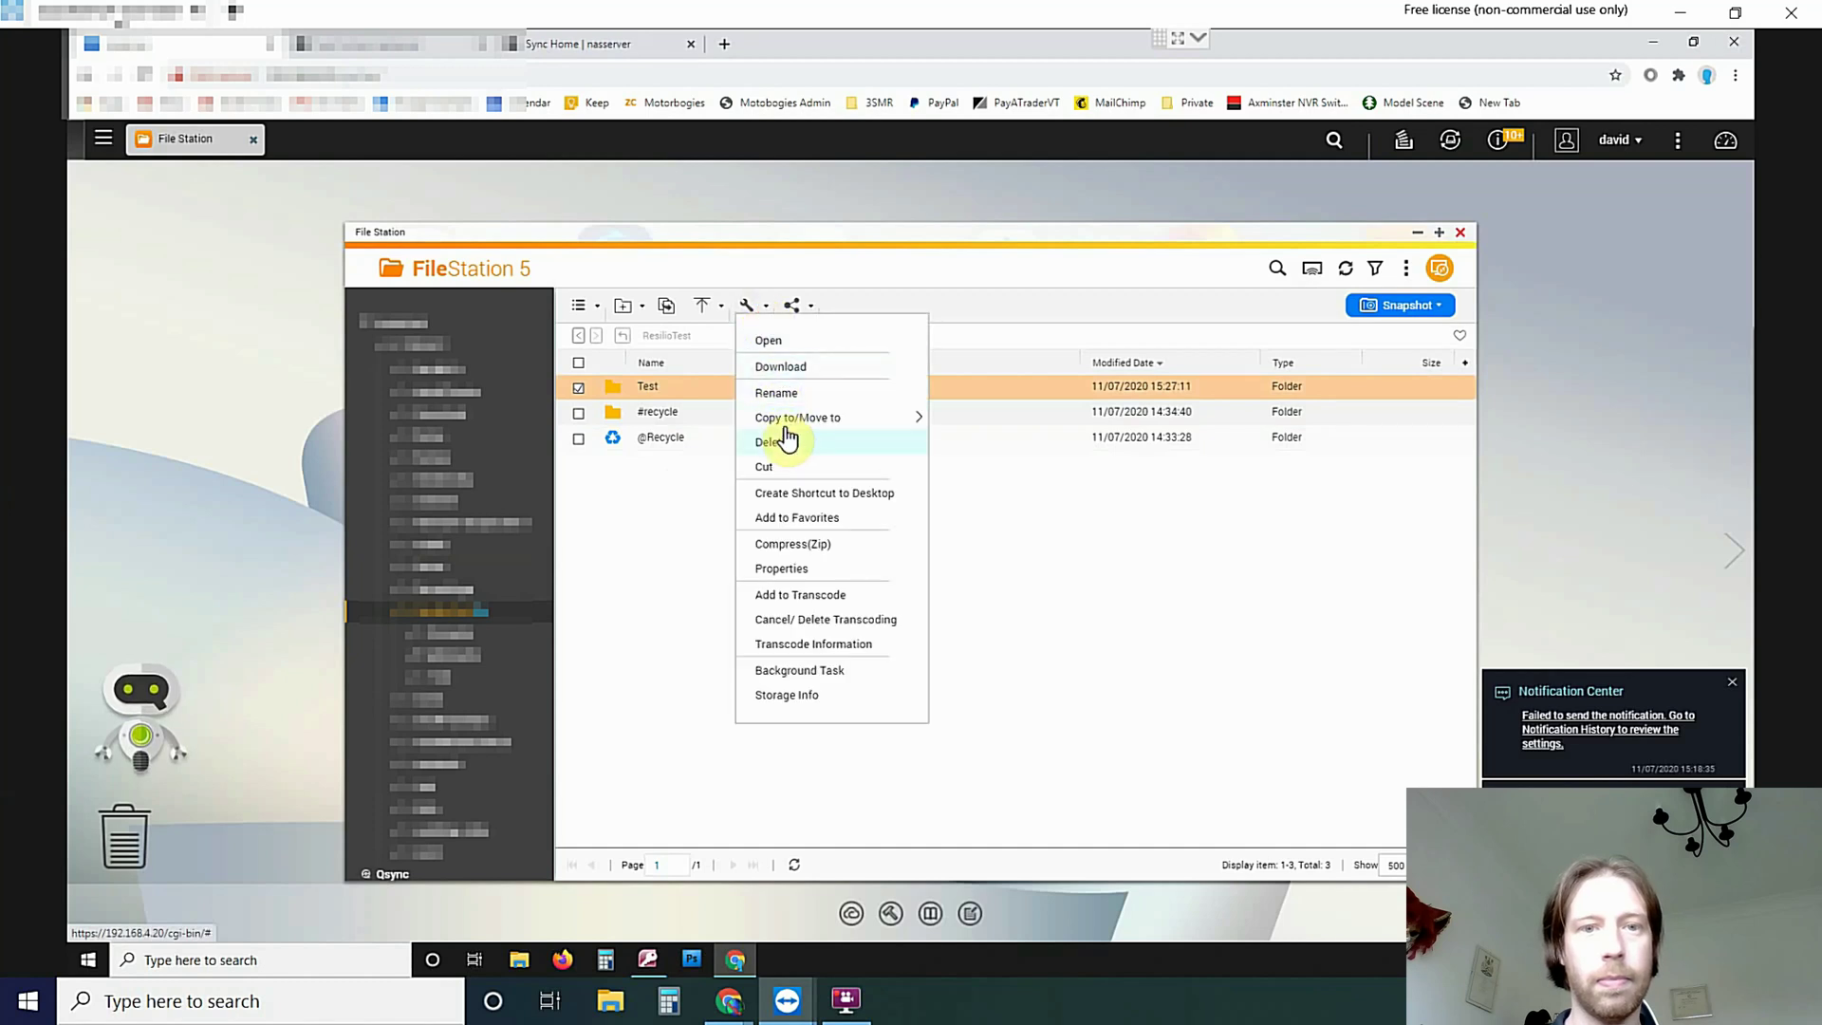
pyautogui.click(774, 396)
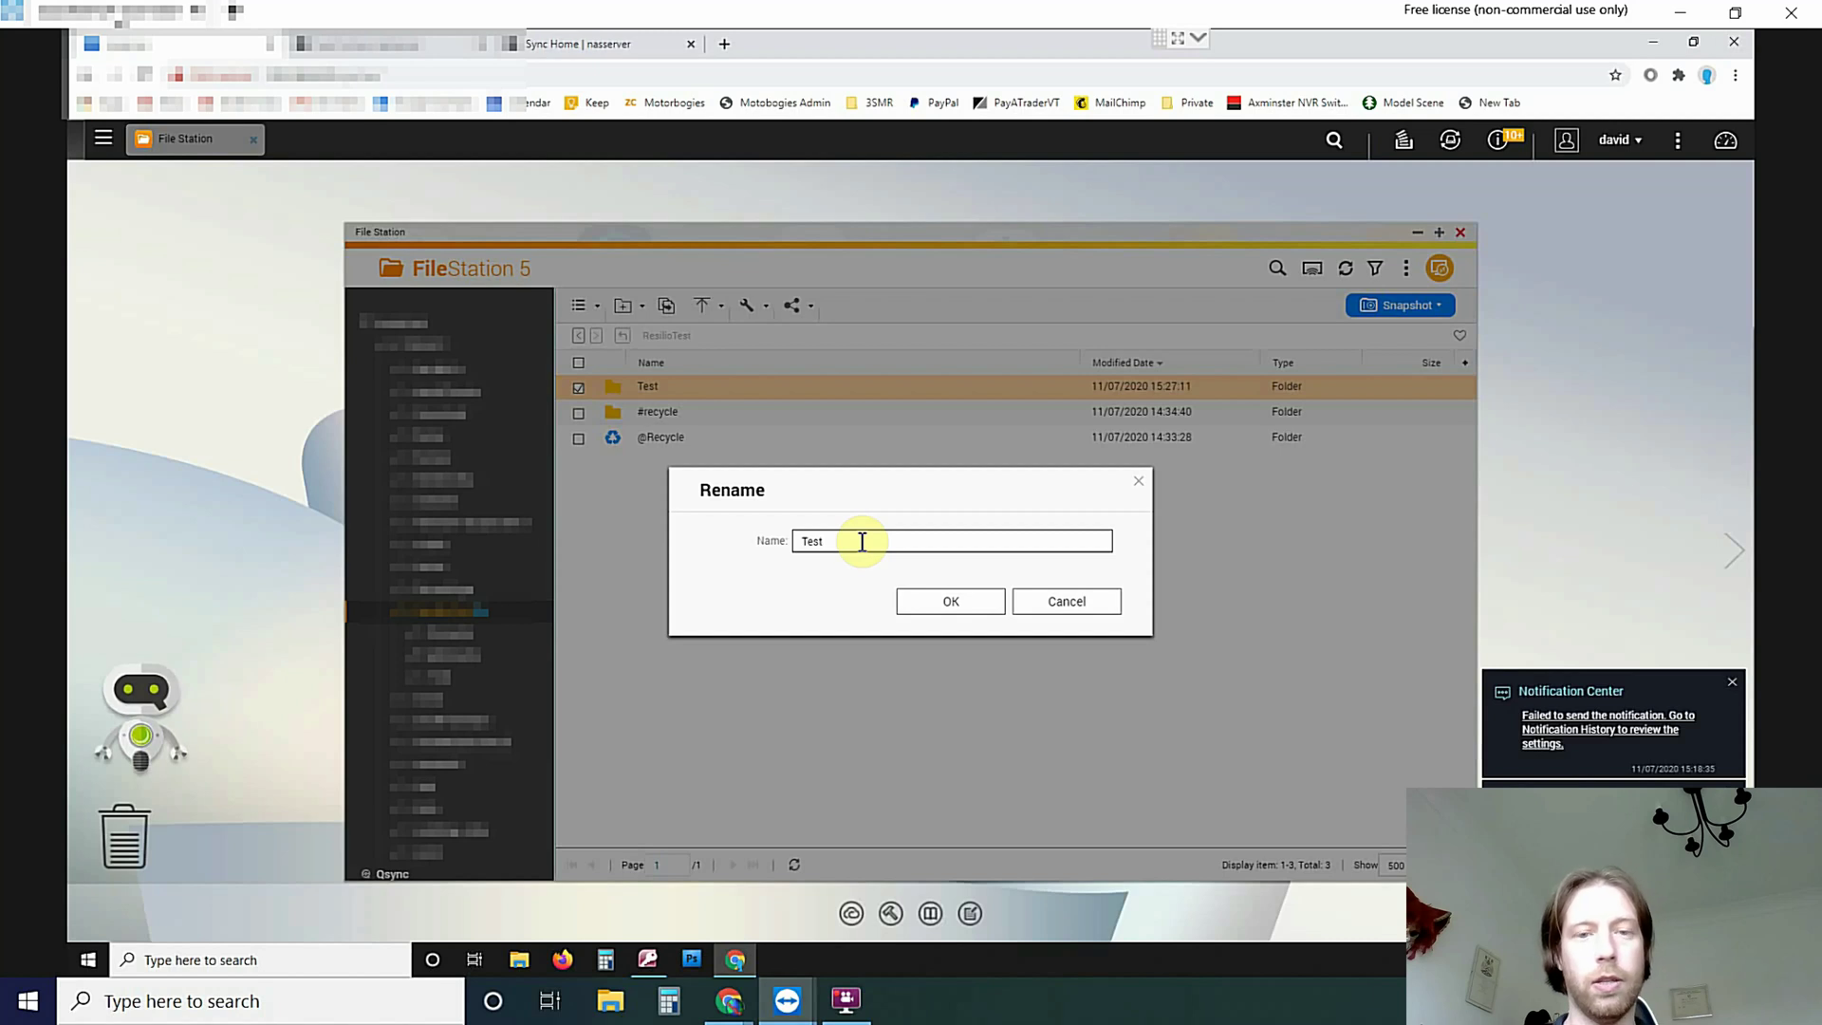
pyautogui.click(945, 603)
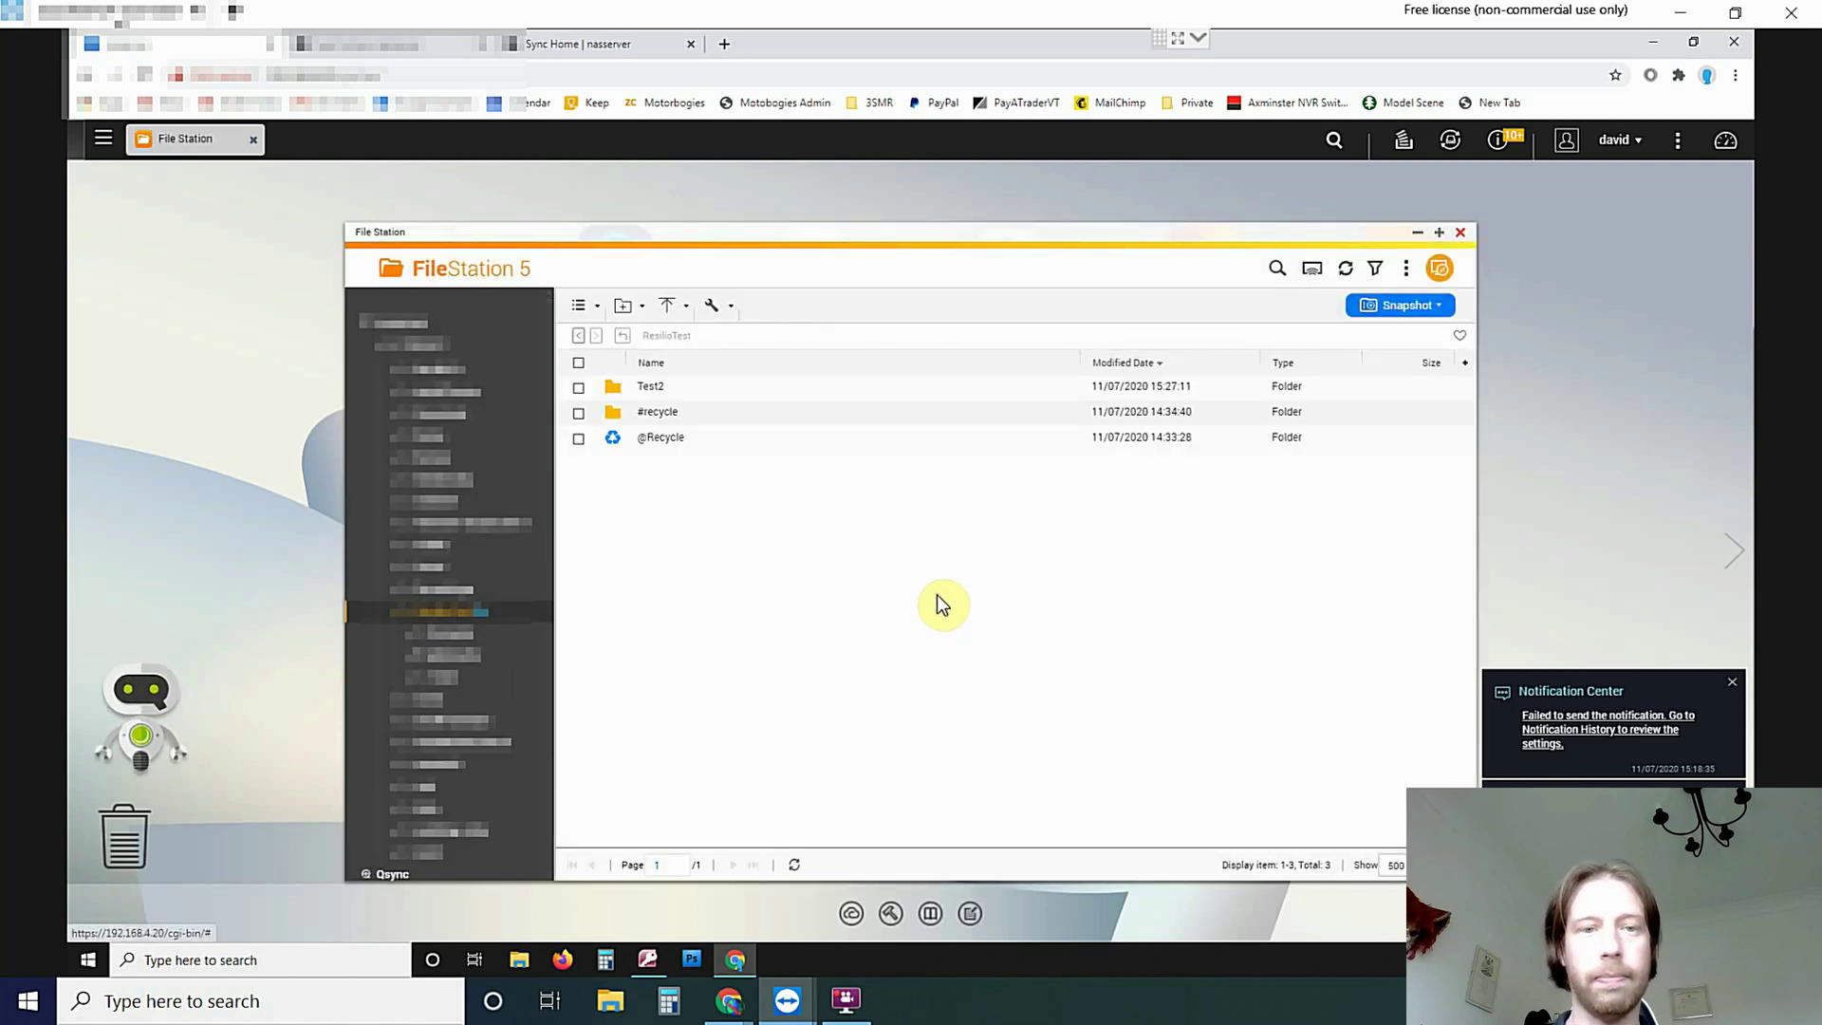
# Switch to the Synology DSM window and clear the selection in the ResilioTest list
pyautogui.moveTo(730, 1001)
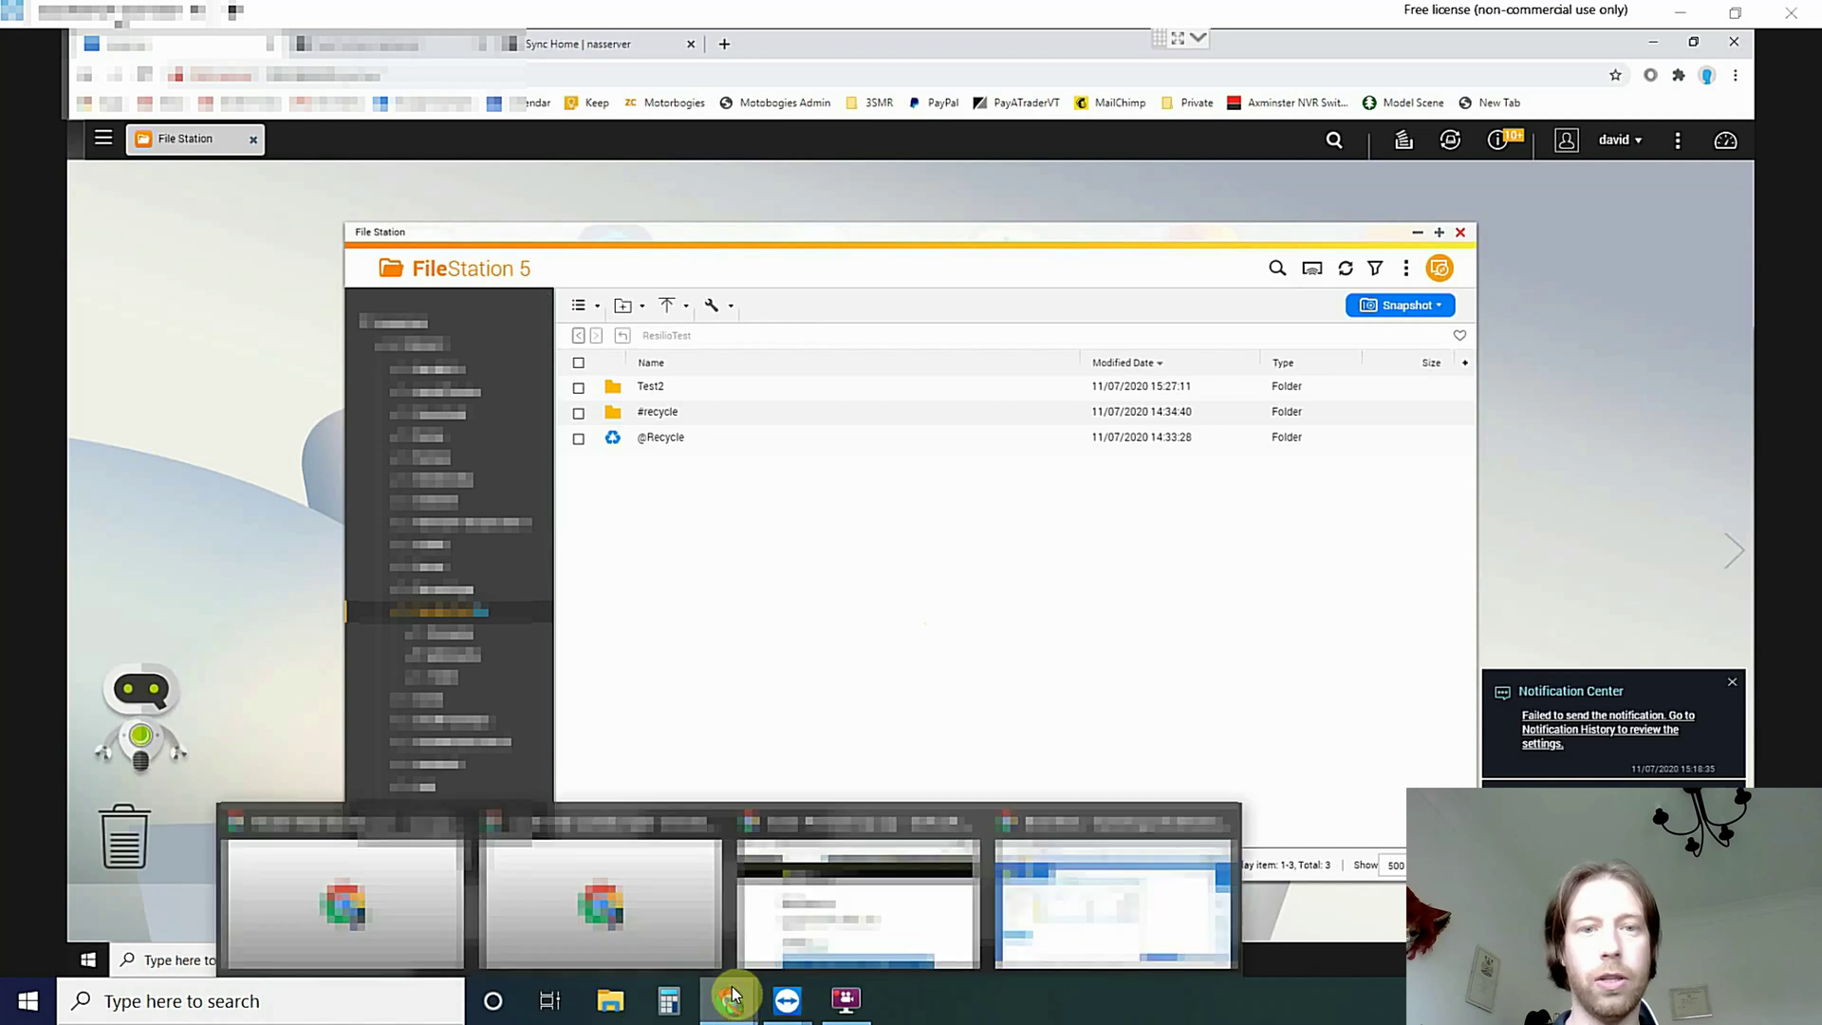
pyautogui.click(1089, 862)
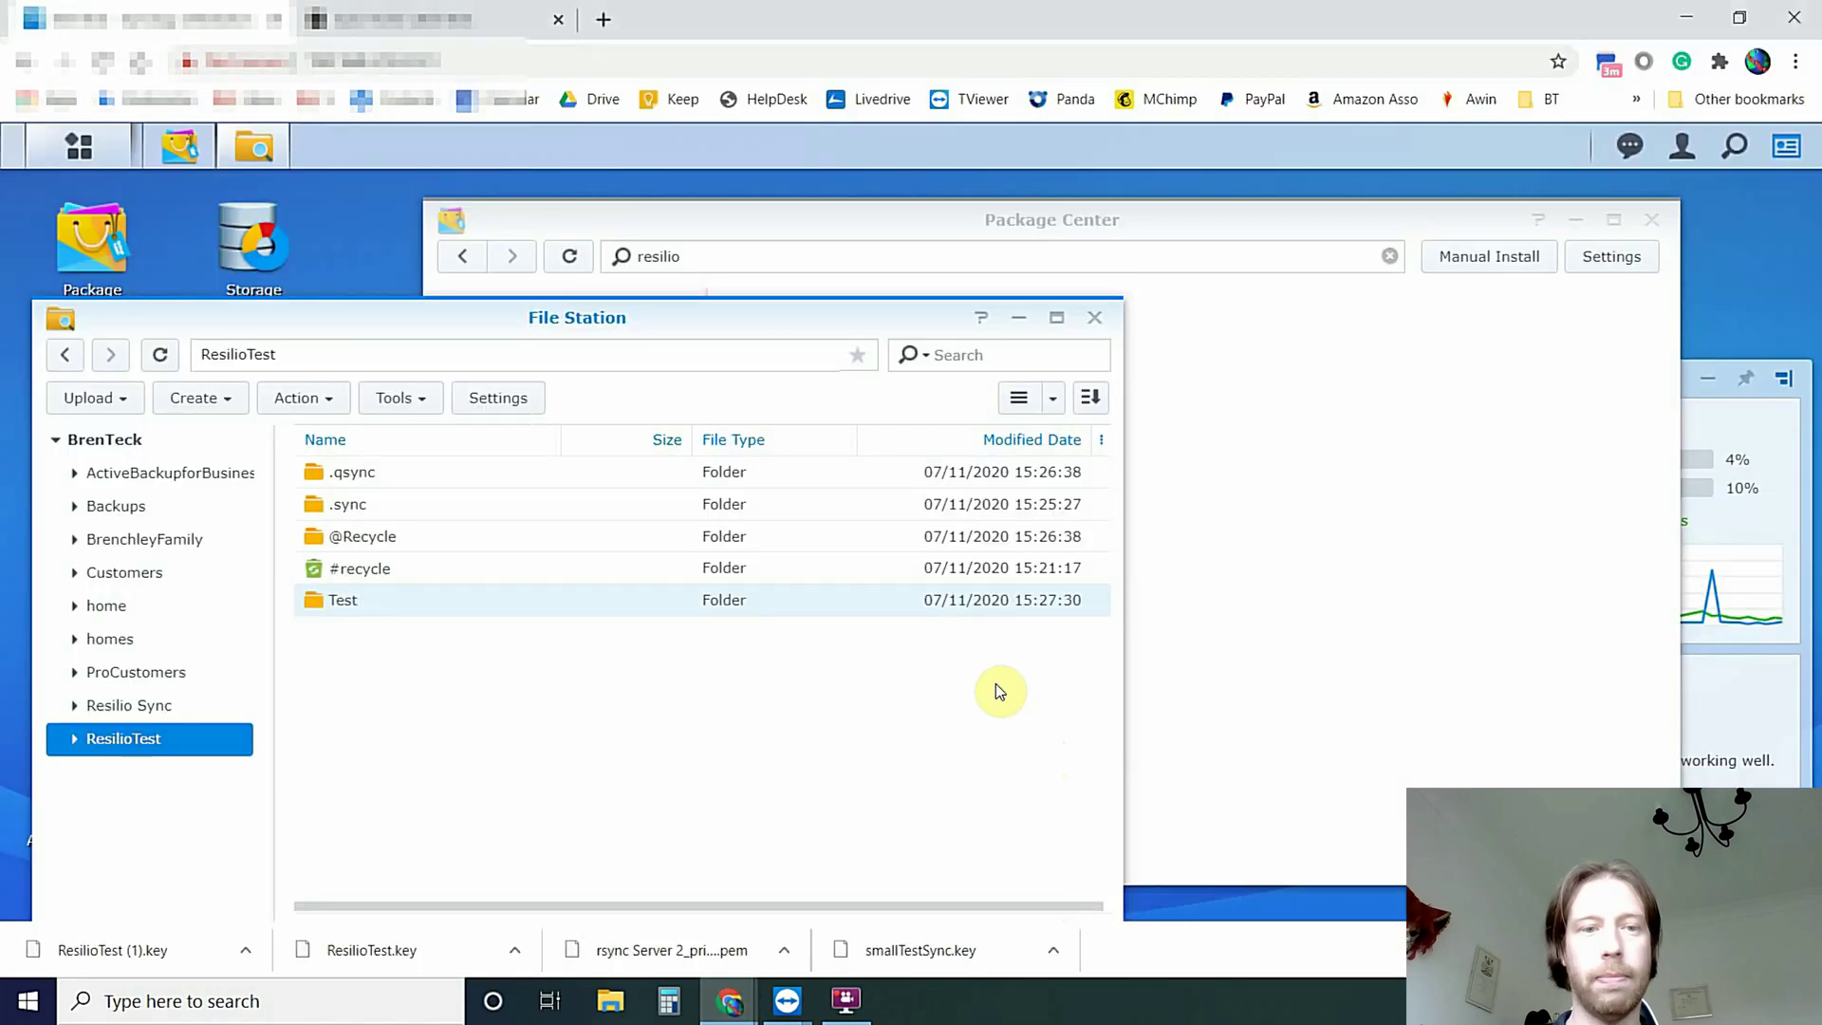
pyautogui.click(739, 702)
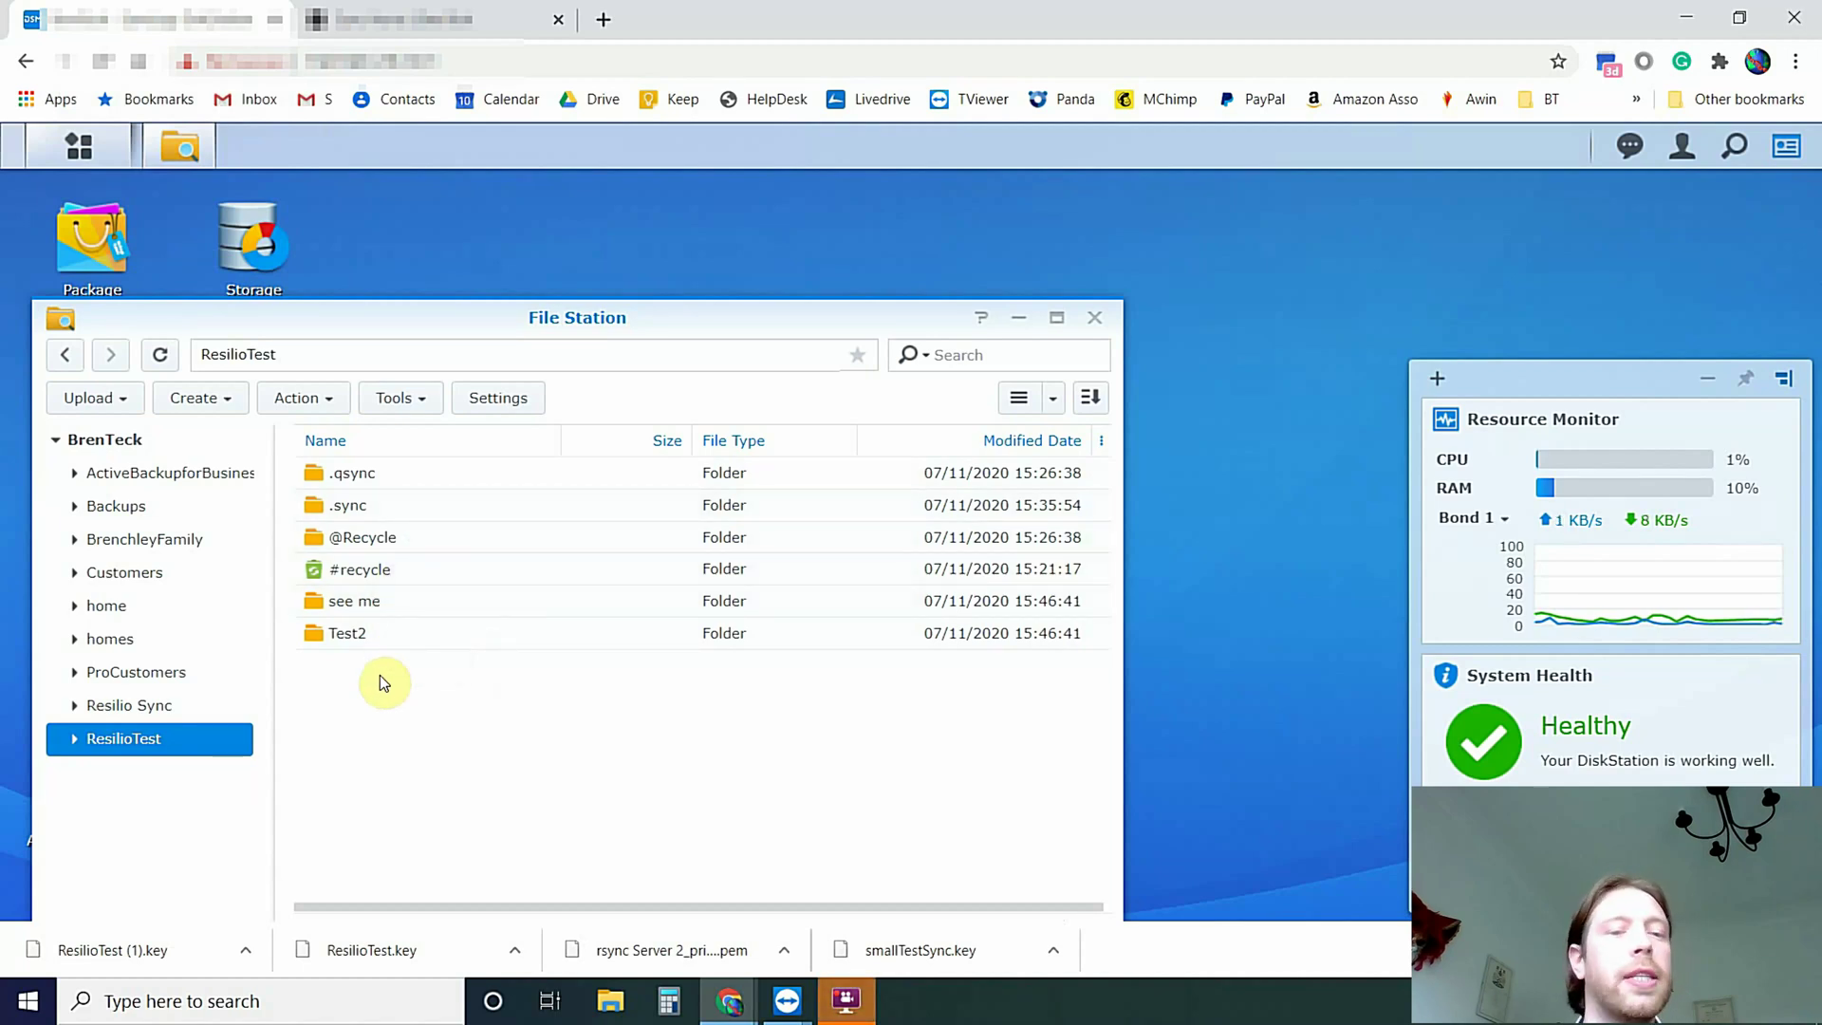
# Delete the 'see me' folder from DSM's ResilioTest share and switch back to QNAP
pyautogui.rightClick(372, 605)
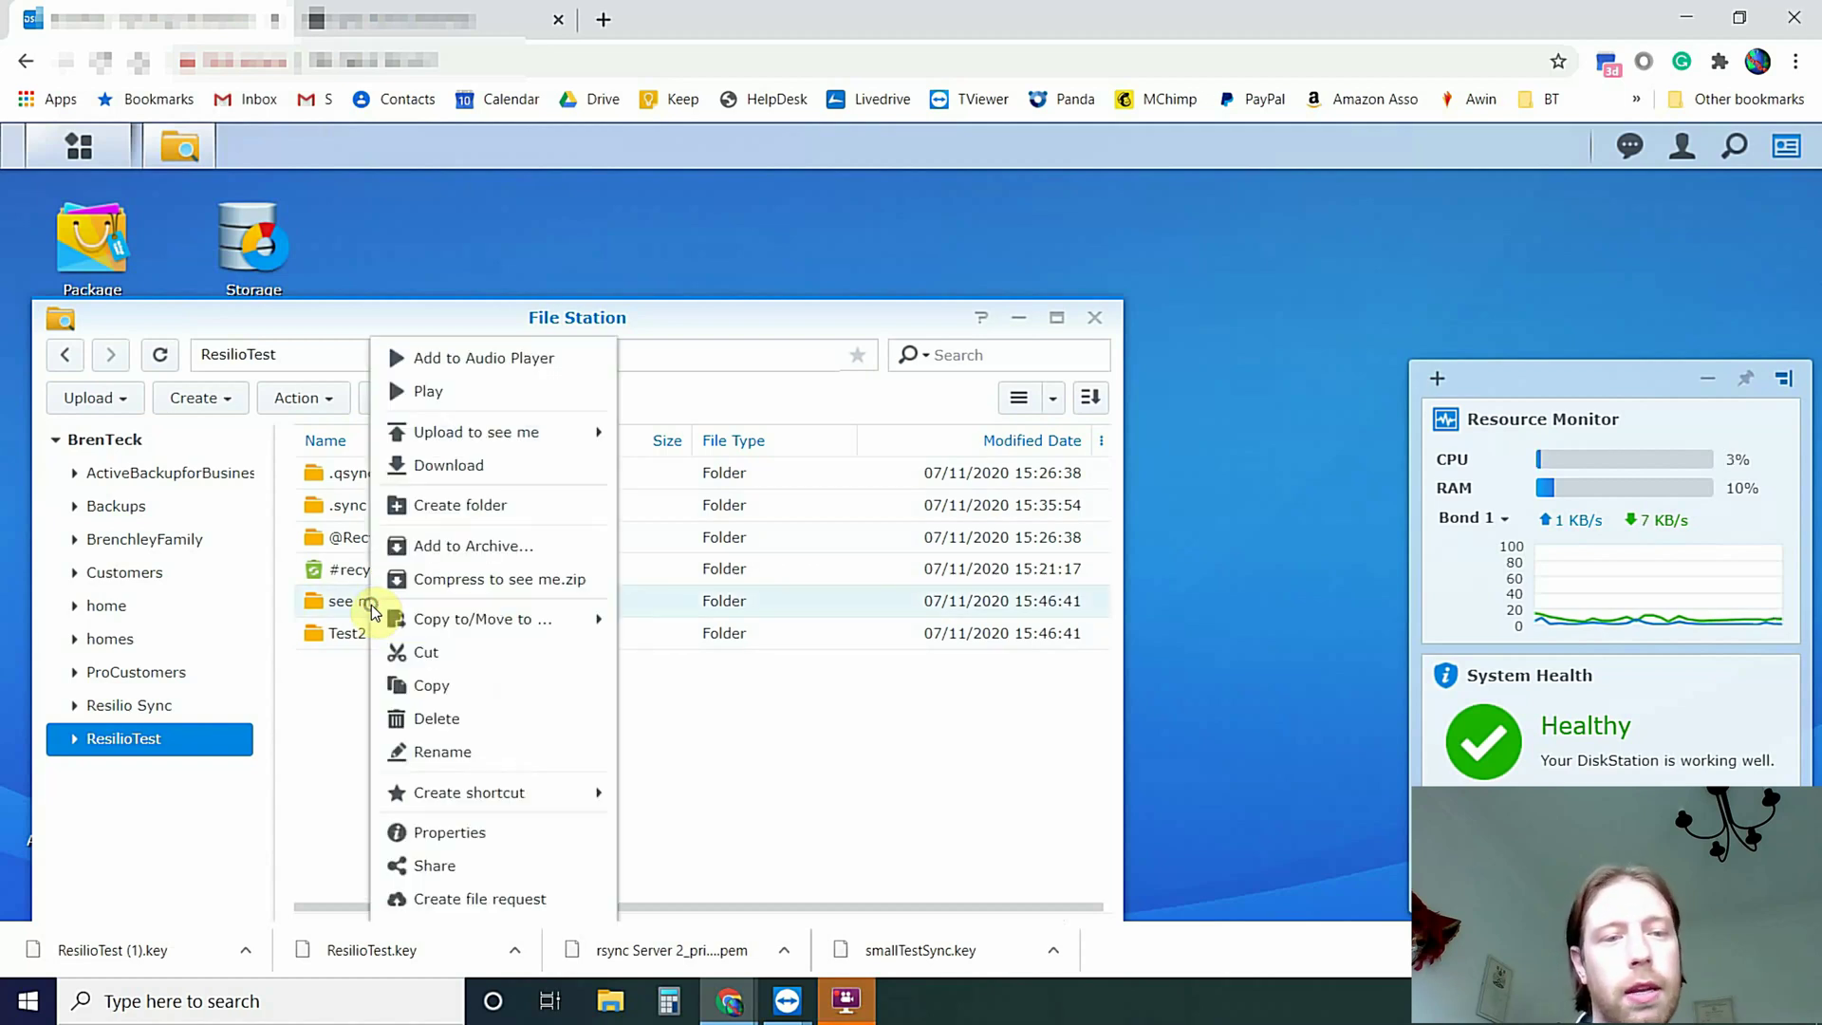
pyautogui.click(423, 721)
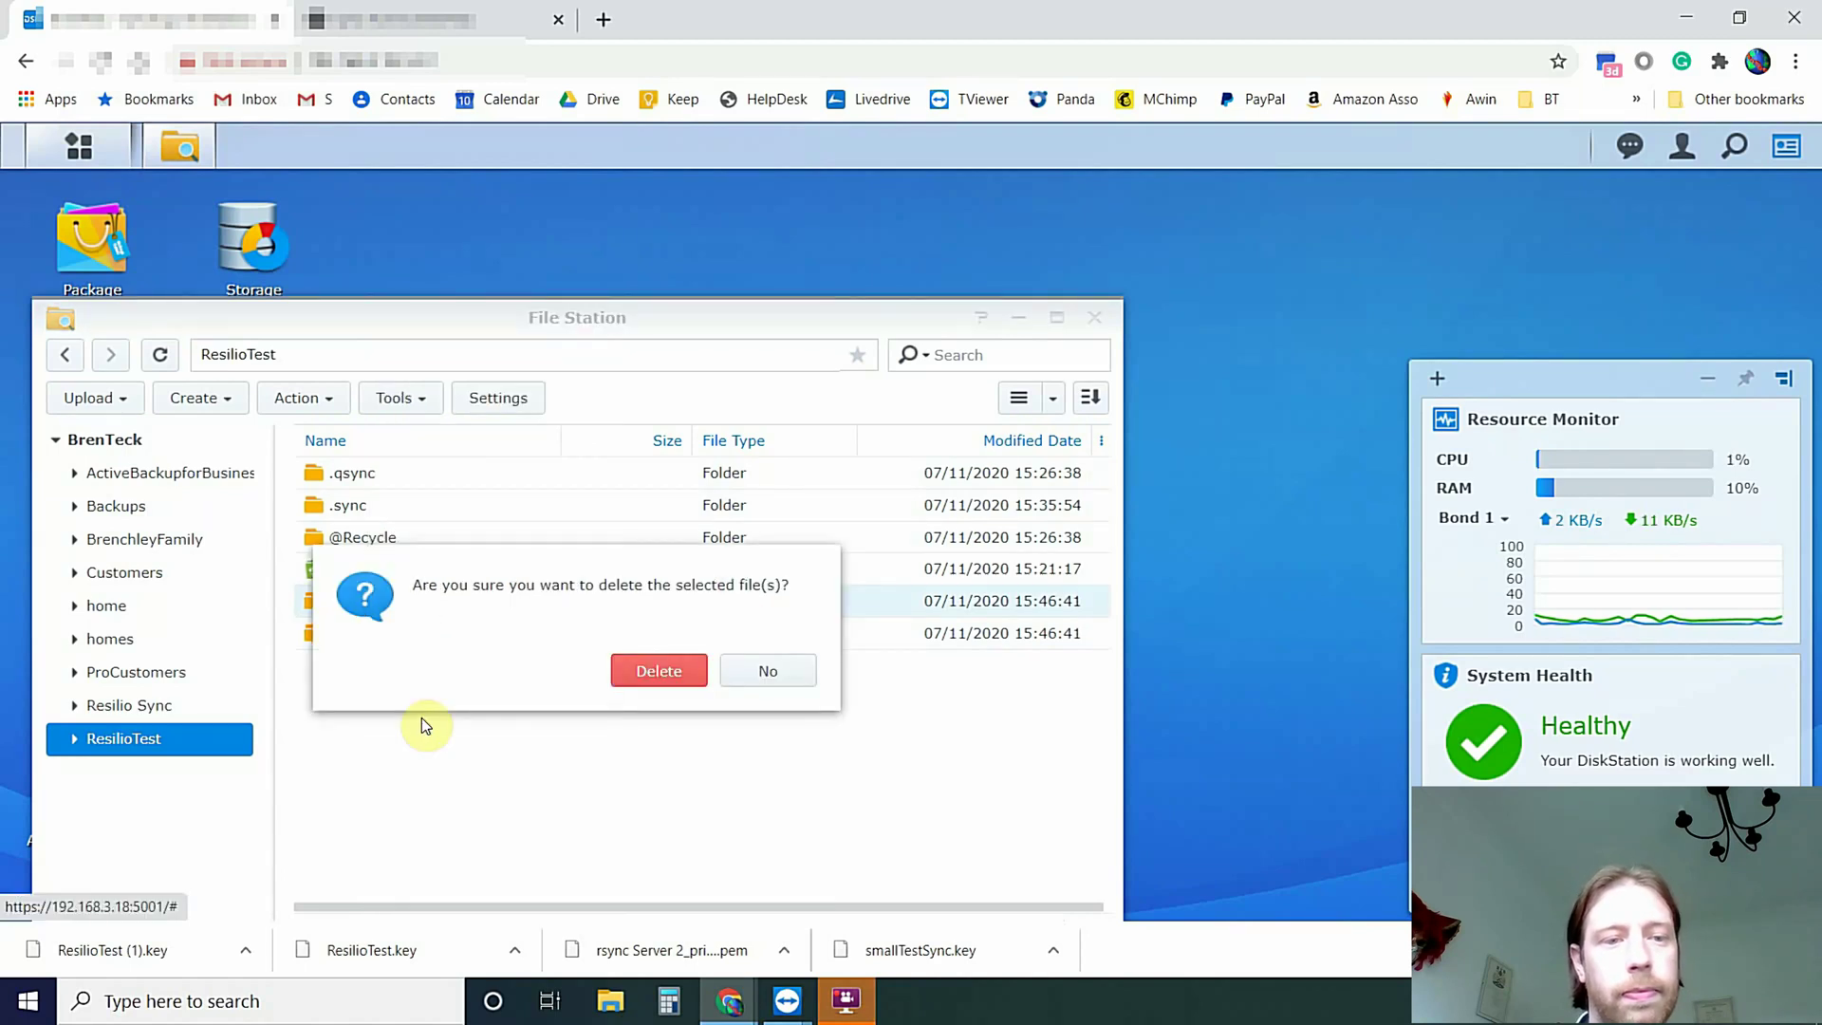
pyautogui.click(628, 674)
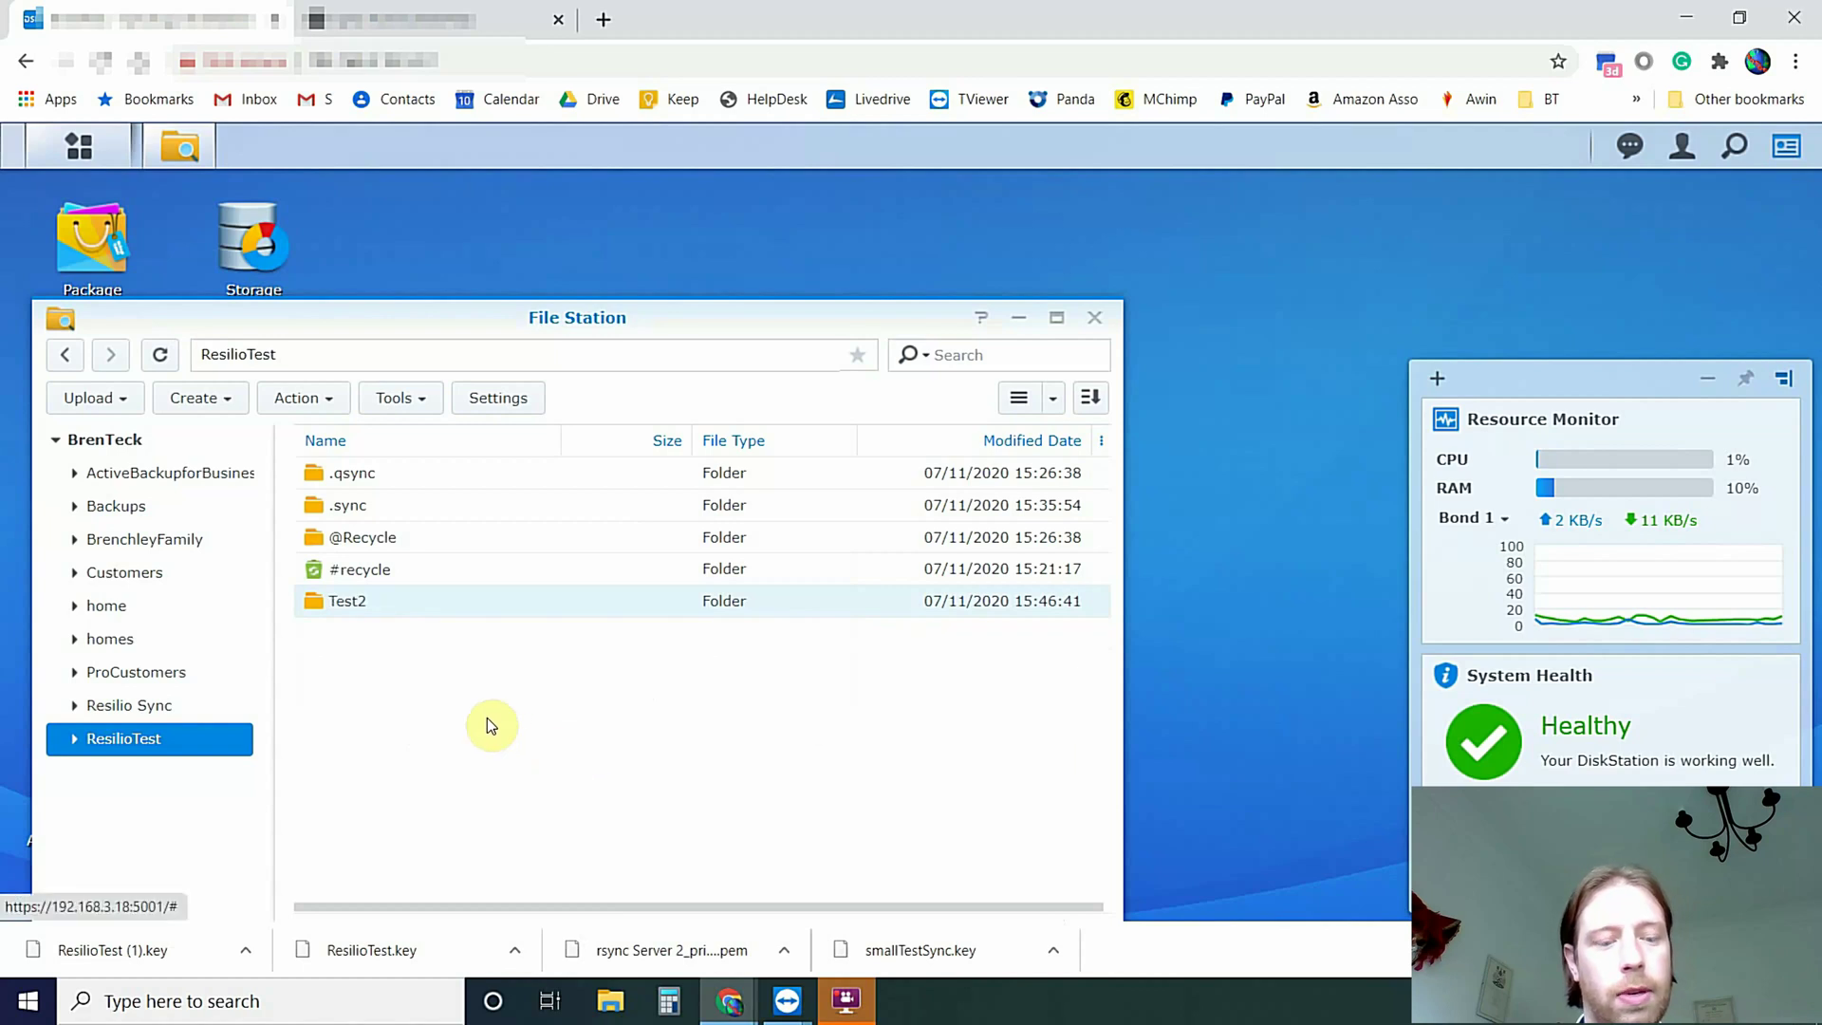
pyautogui.hotkey('alt', 'Tab')
pyautogui.hotkey('alt', 'Tab')
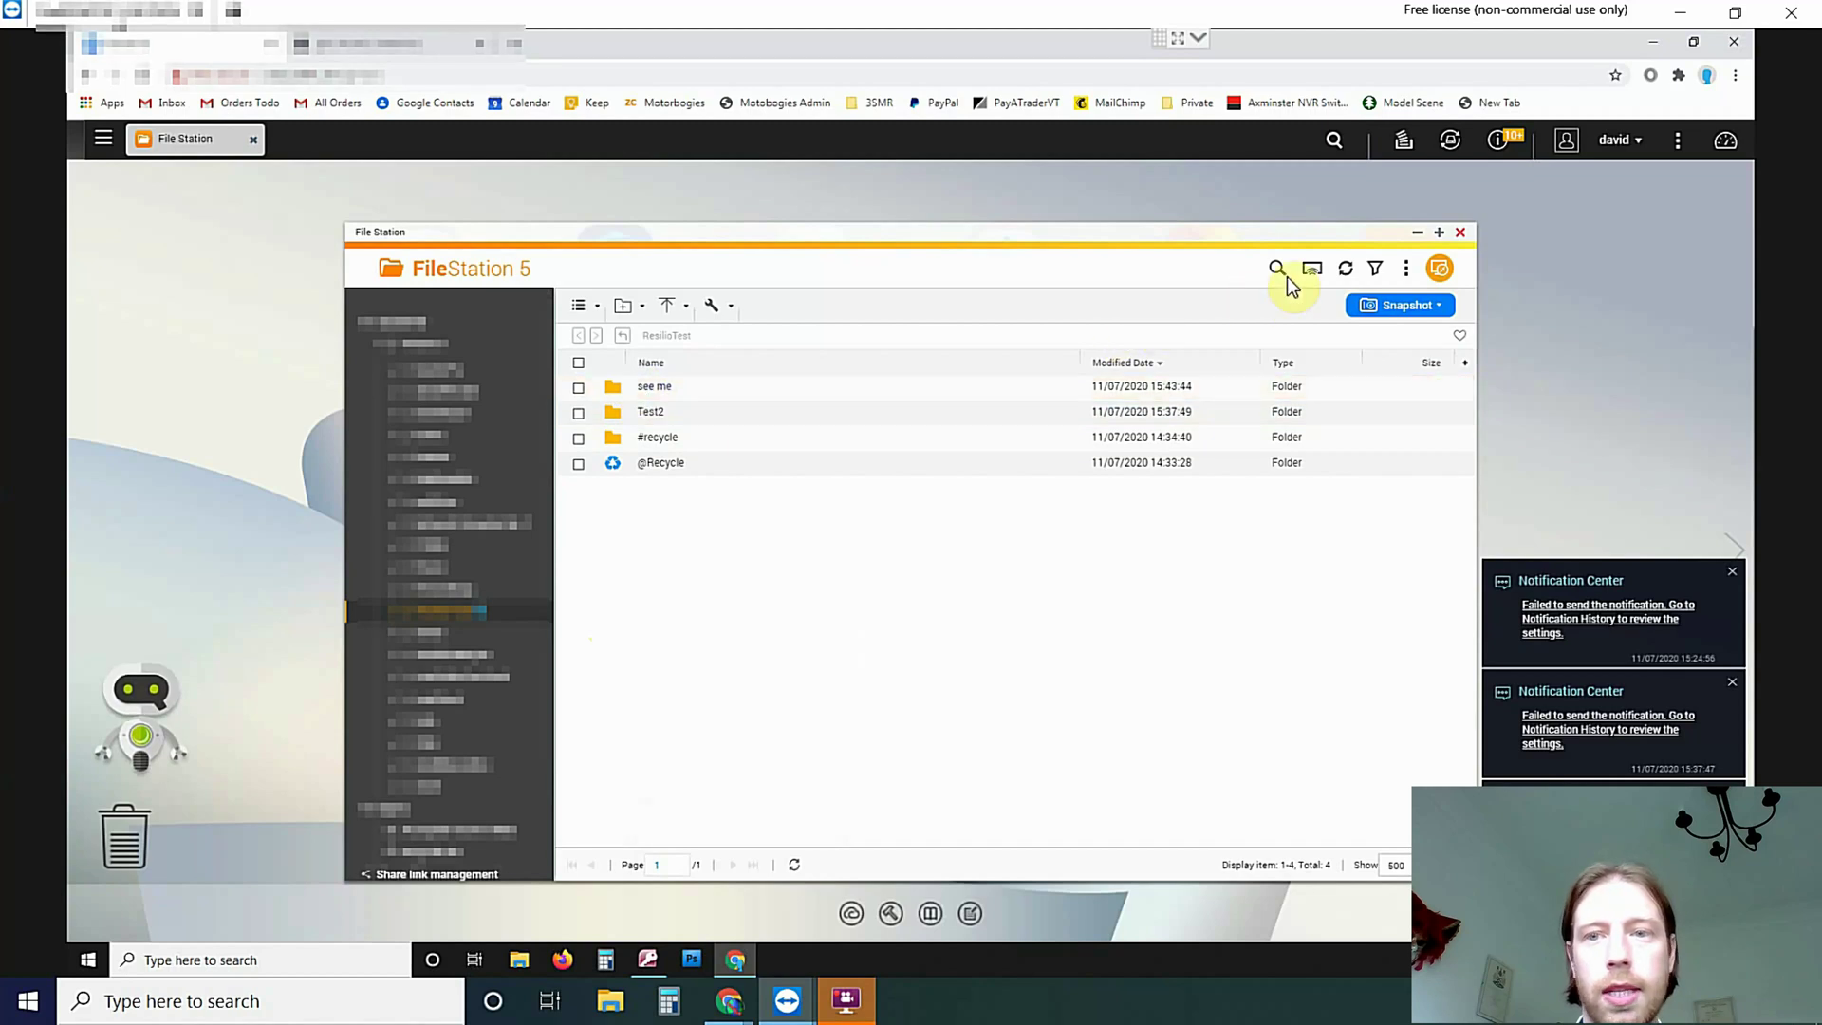
# Refresh QNAP's ResilioTest listing and select the remaining Test2 folder
pyautogui.click(1346, 270)
pyautogui.click(1344, 272)
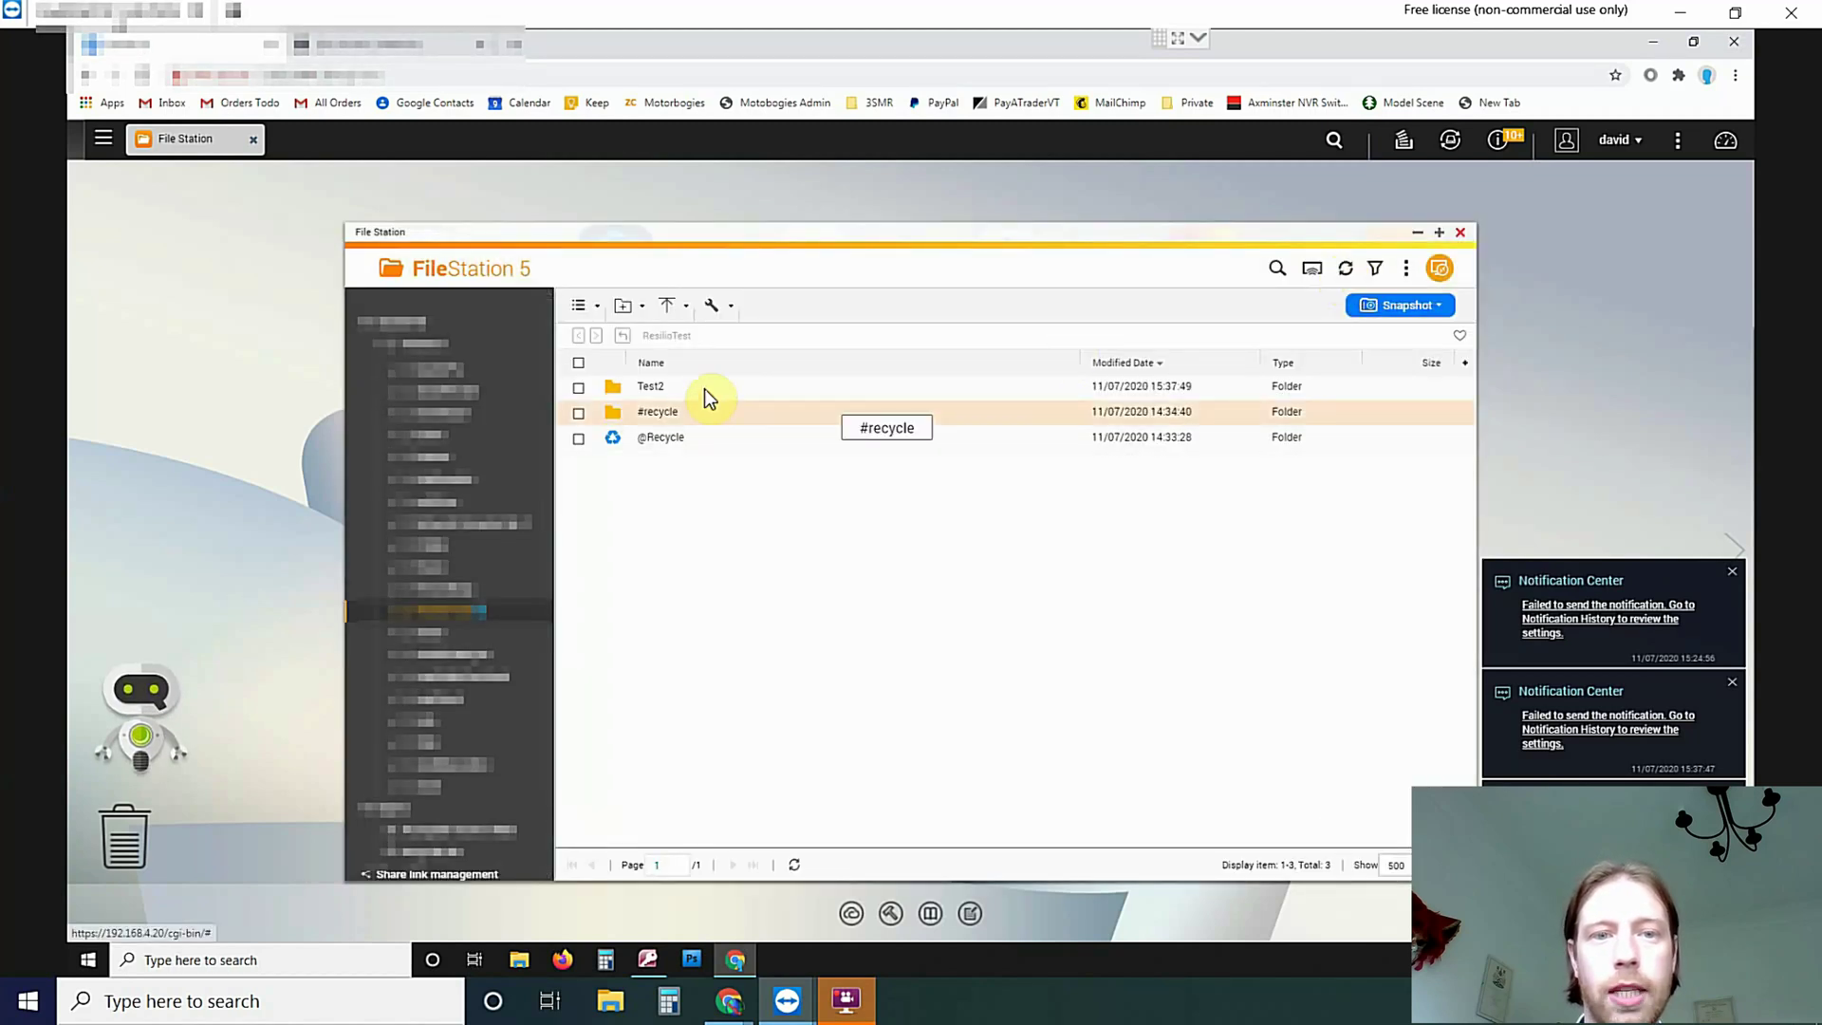
pyautogui.click(683, 387)
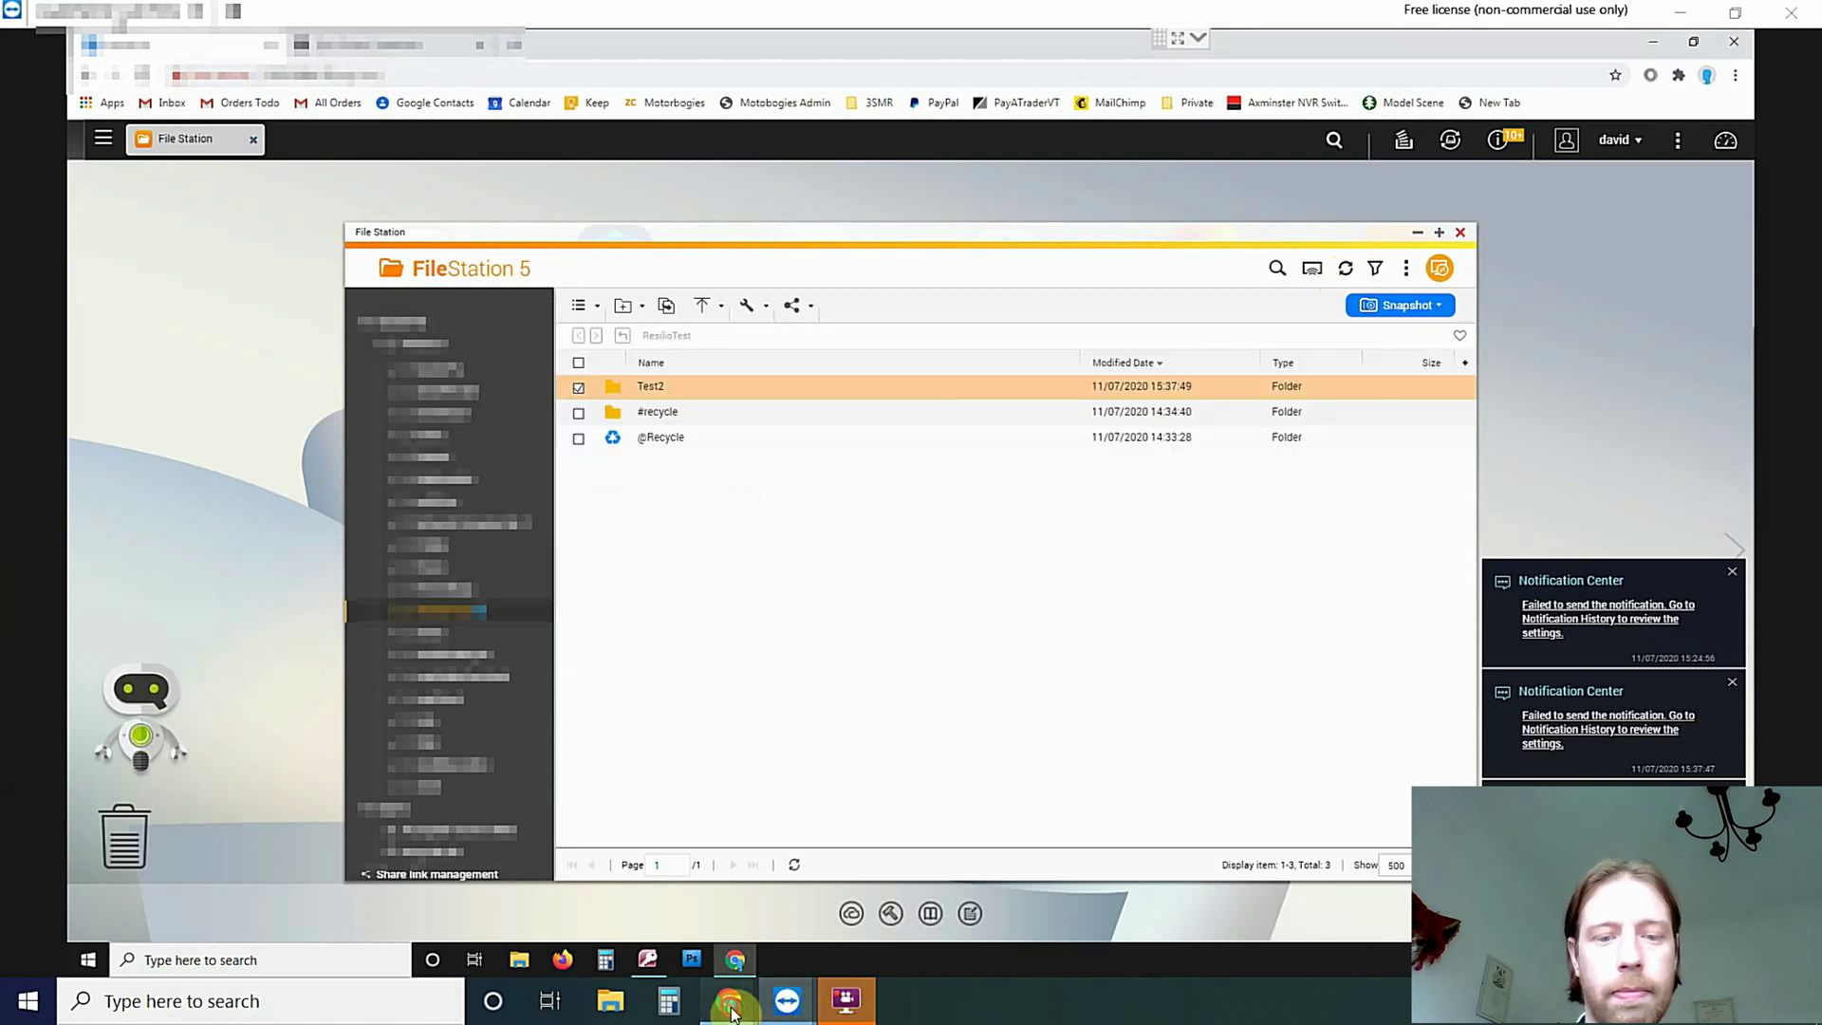
# In the DSM window, rename the Test2 folder to Test3, then return to QNAP
pyautogui.moveTo(731, 1014)
pyautogui.click(1101, 883)
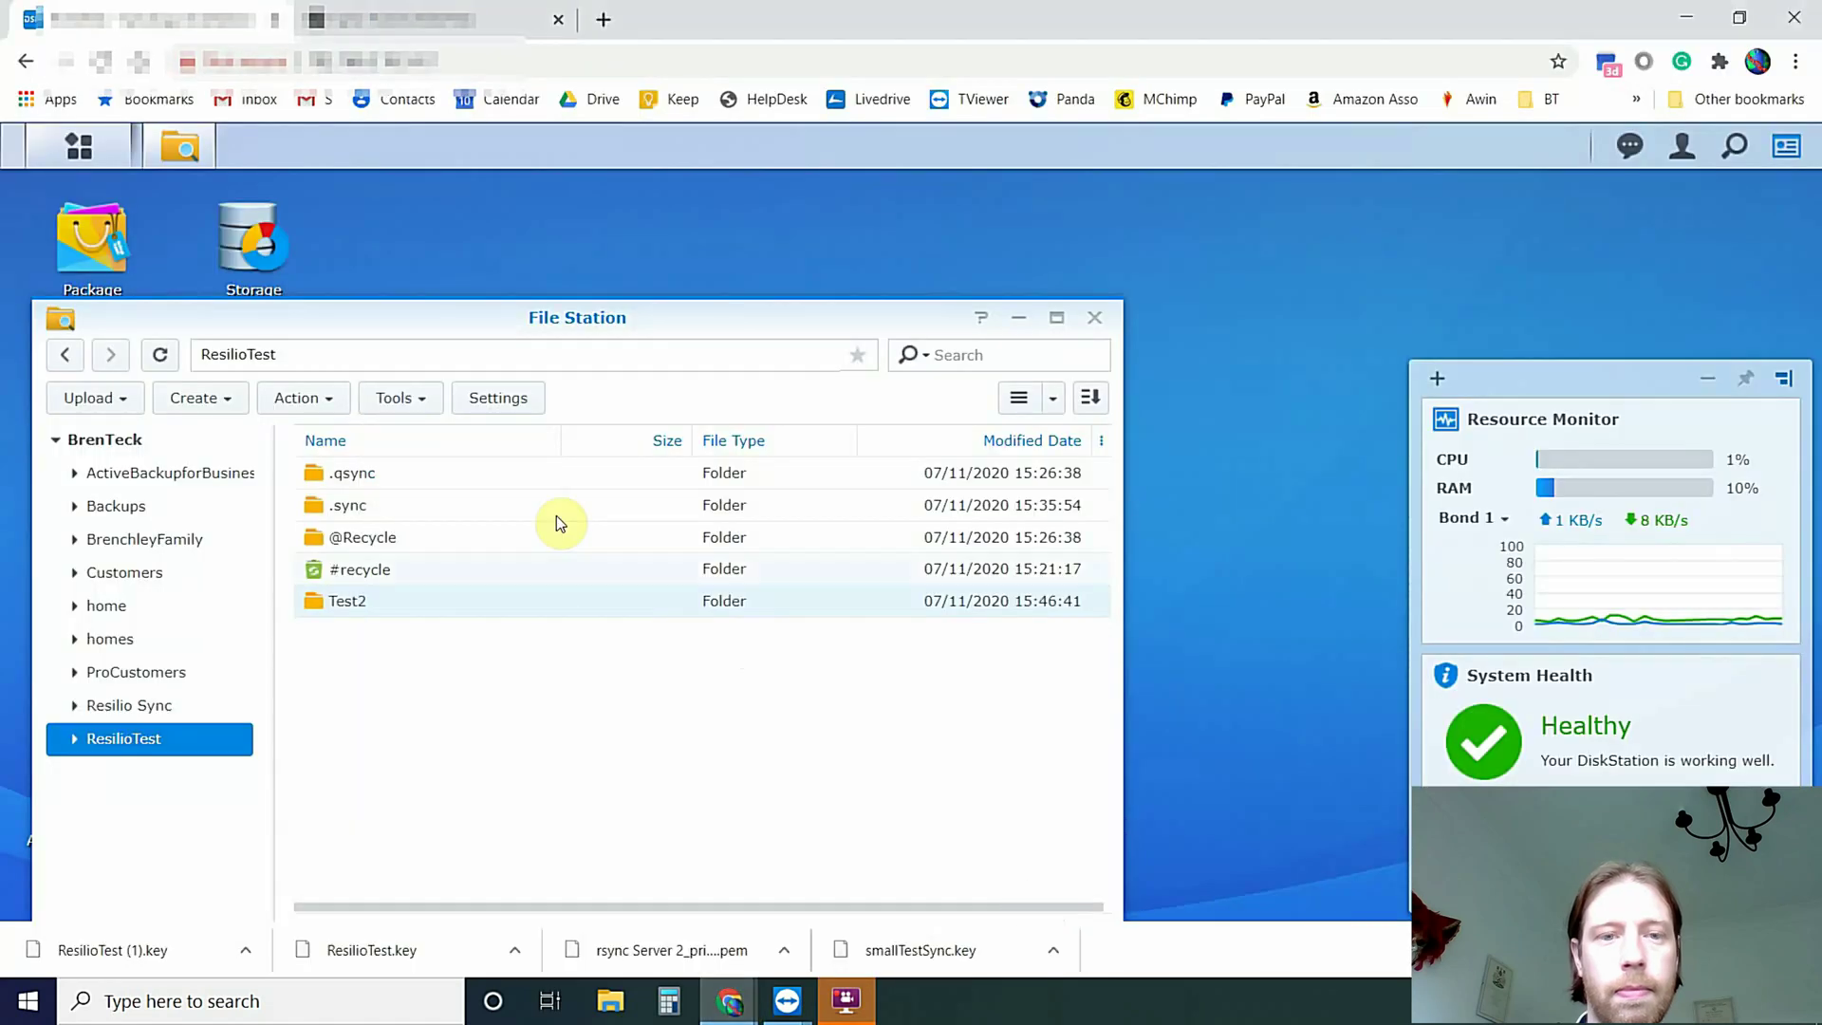
pyautogui.click(316, 400)
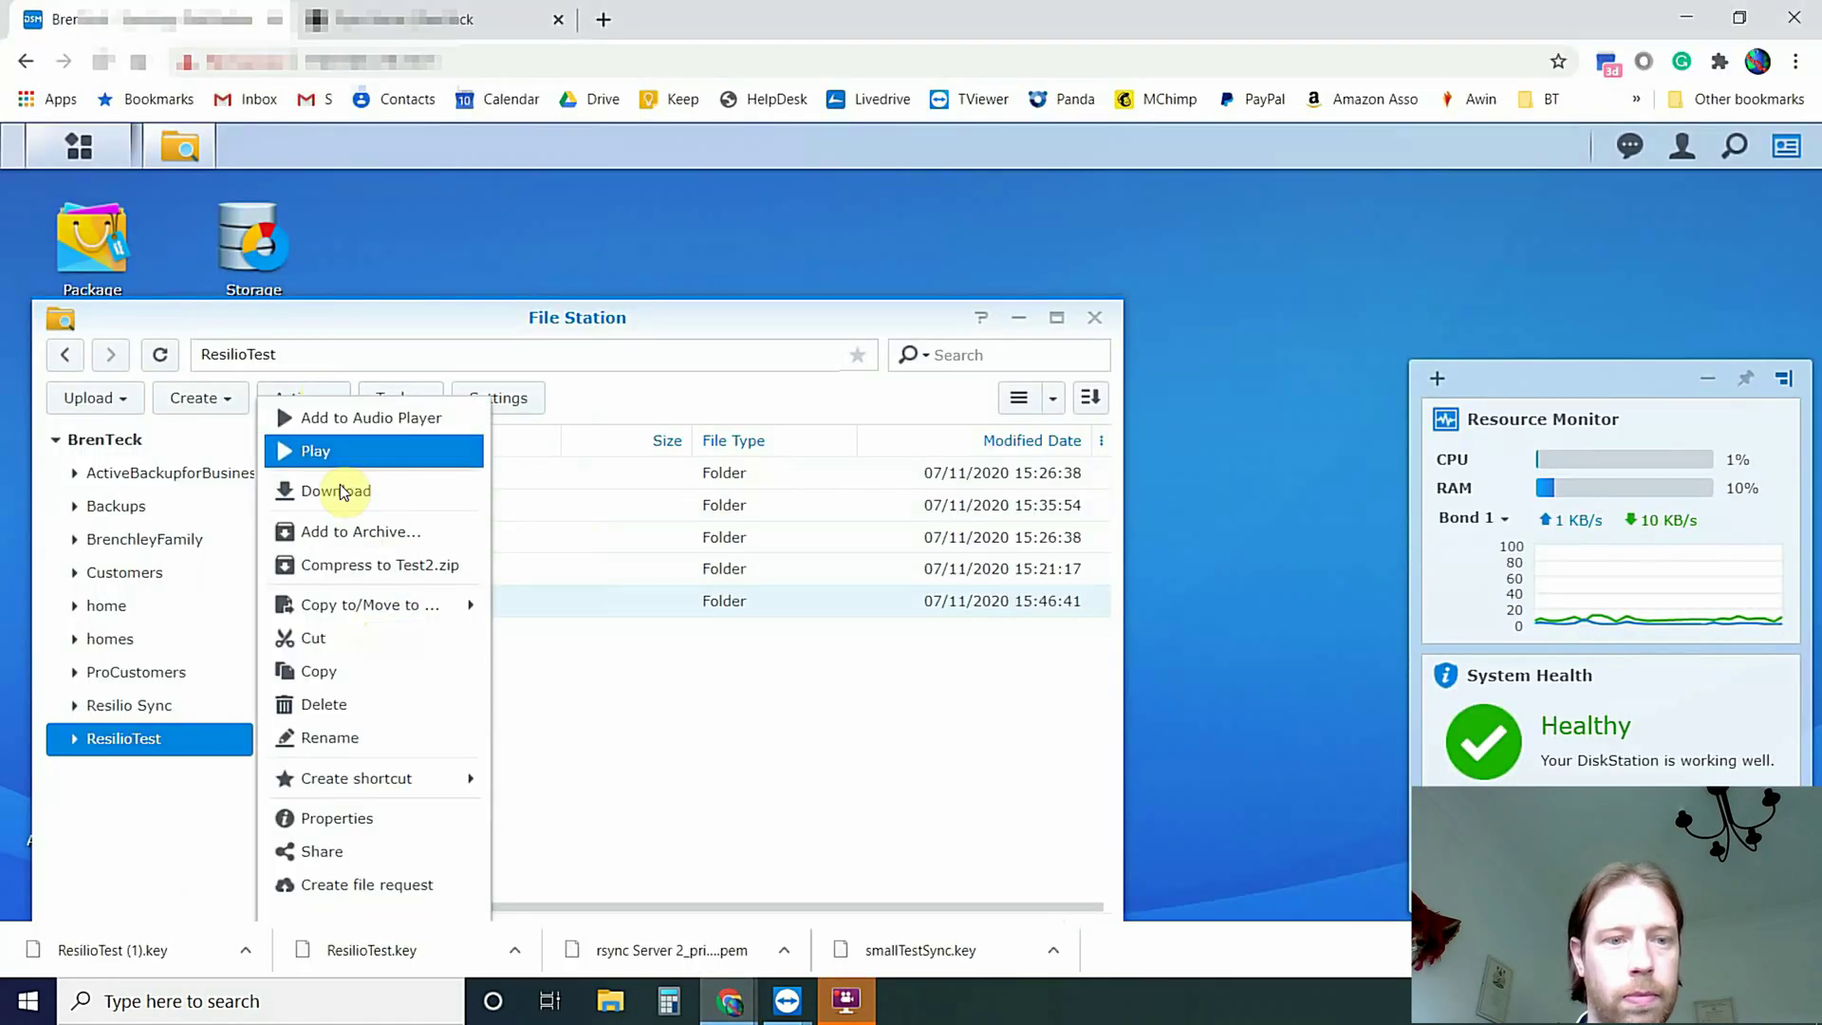
pyautogui.click(352, 740)
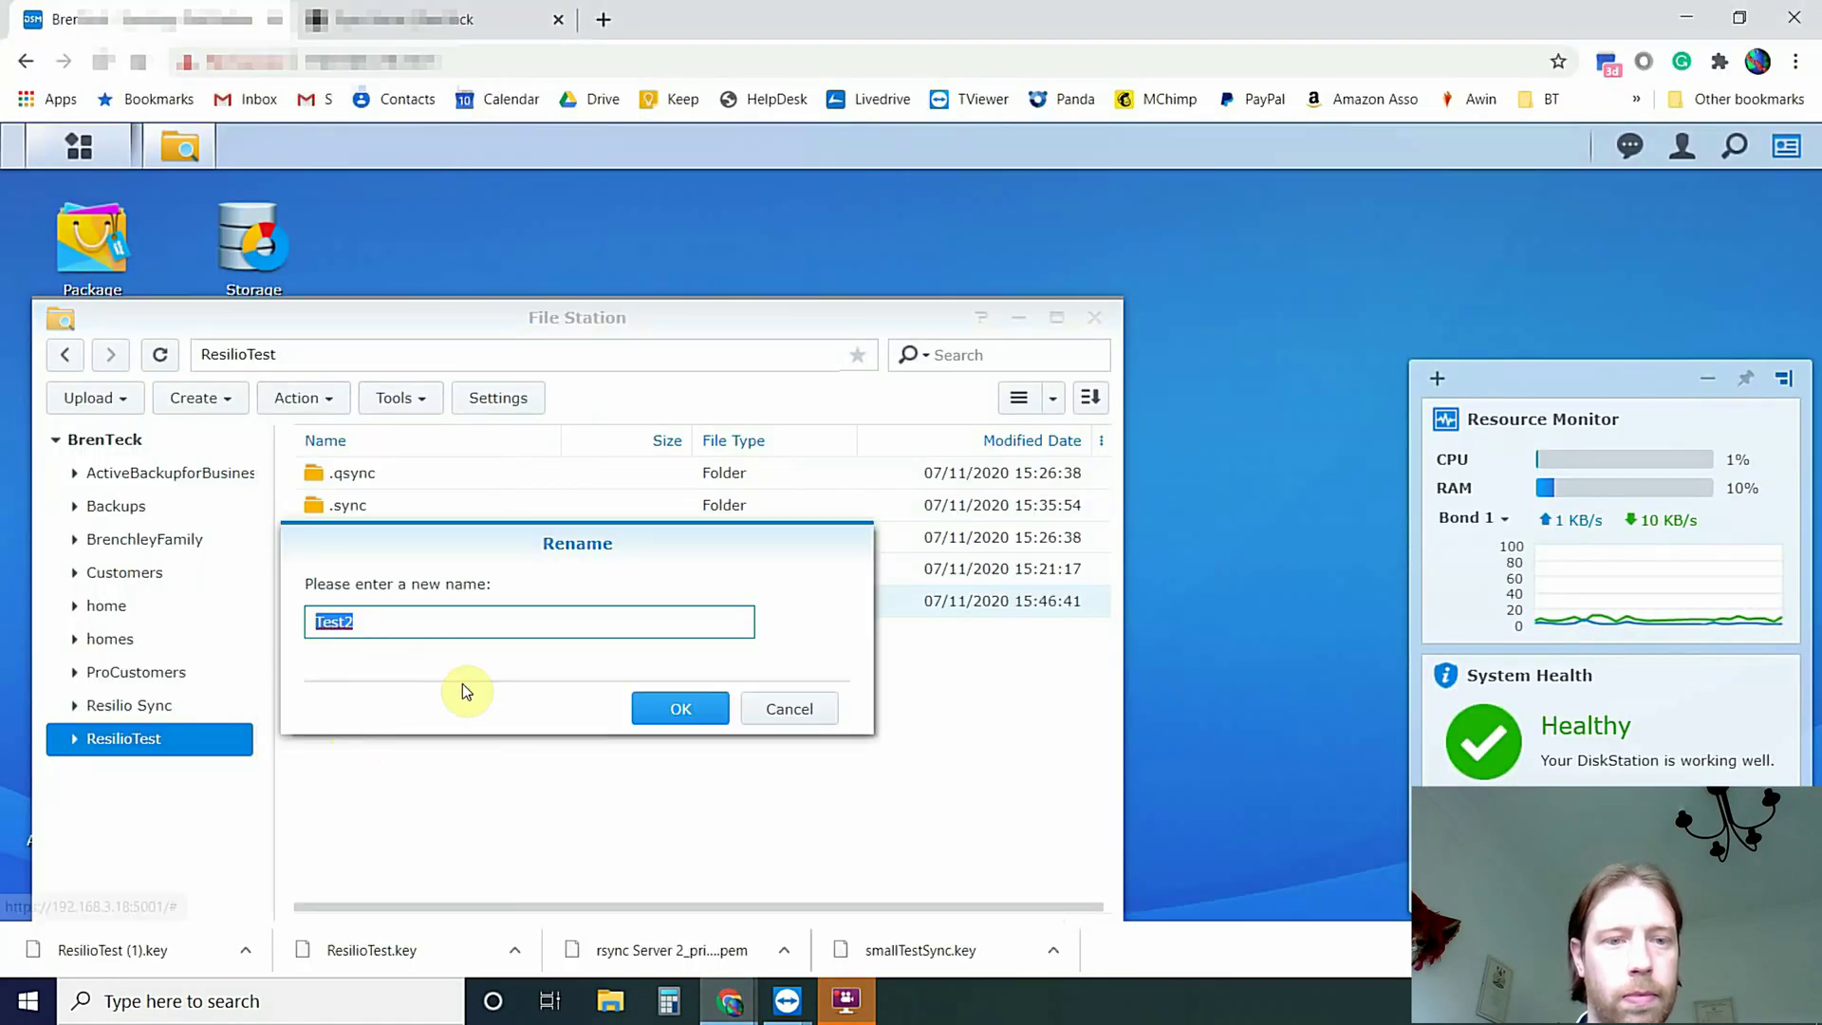
pyautogui.click(433, 623)
pyautogui.press('BackSpace')
pyautogui.write('3')
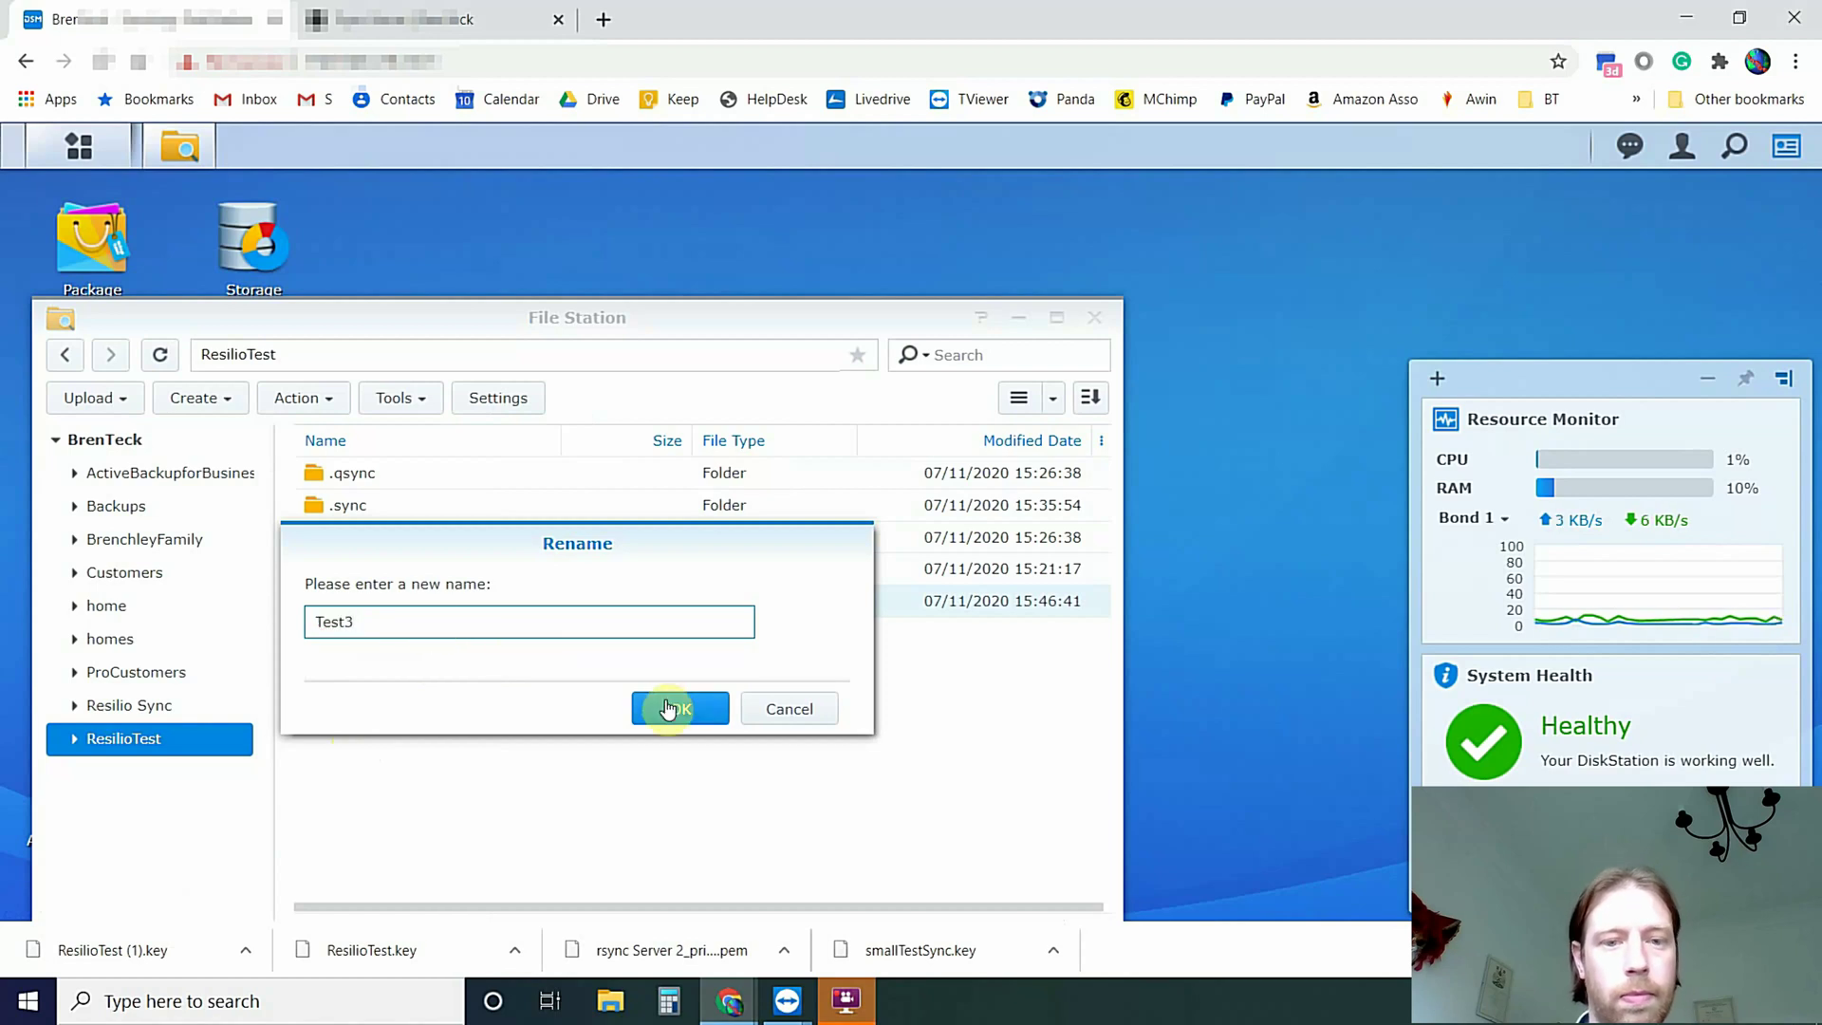
pyautogui.click(672, 708)
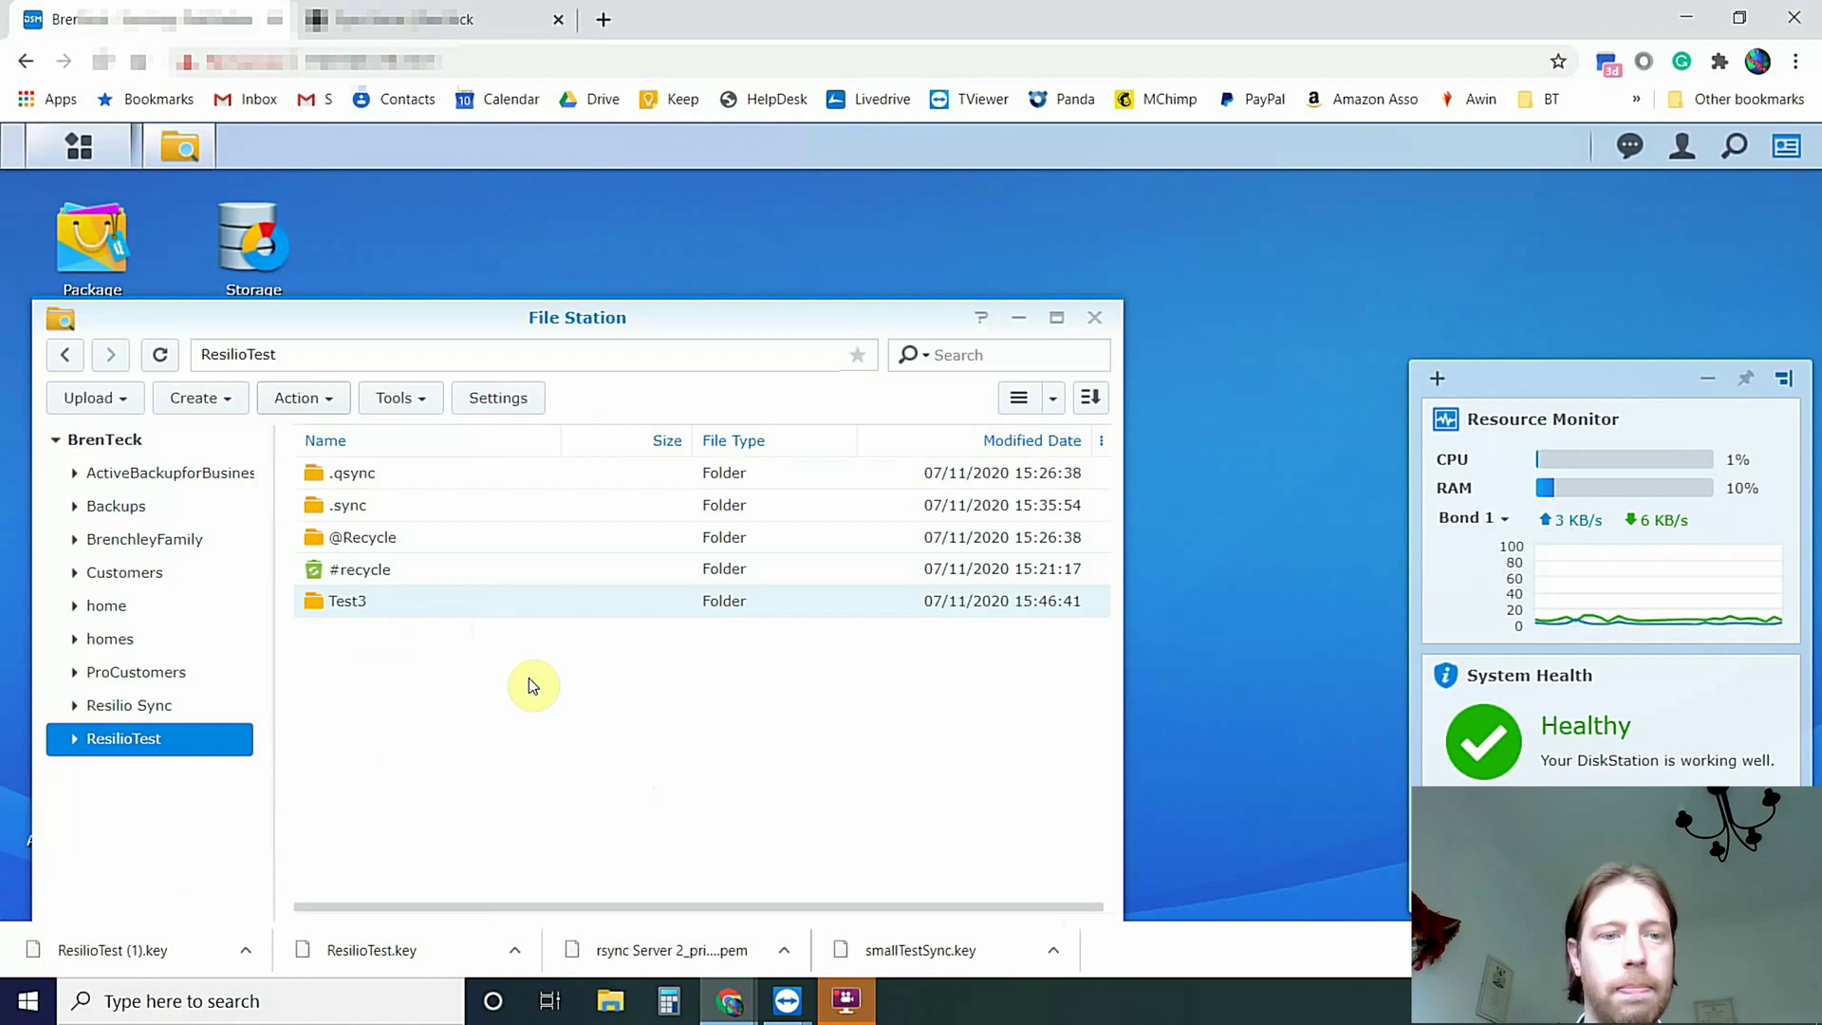
pyautogui.hotkey('alt', 'Tab')
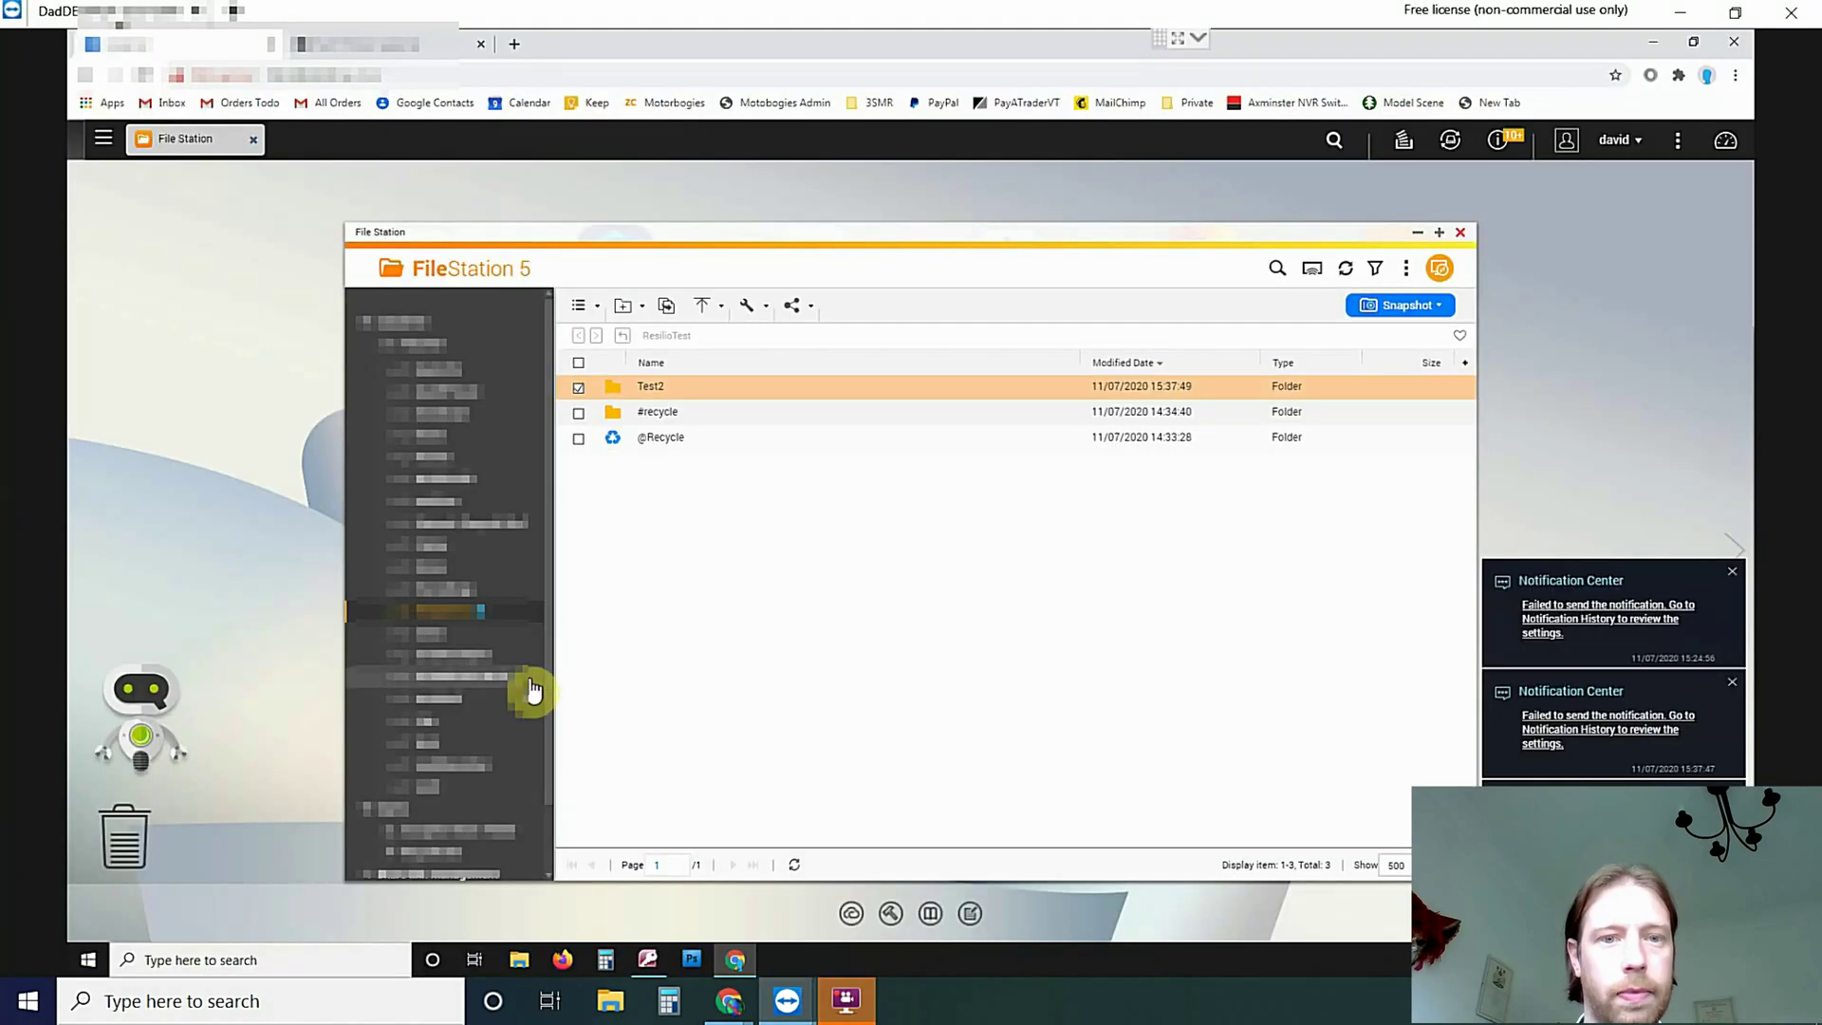
# Refresh the QNAP listing and select the renamed Test3 folder
pyautogui.click(1346, 268)
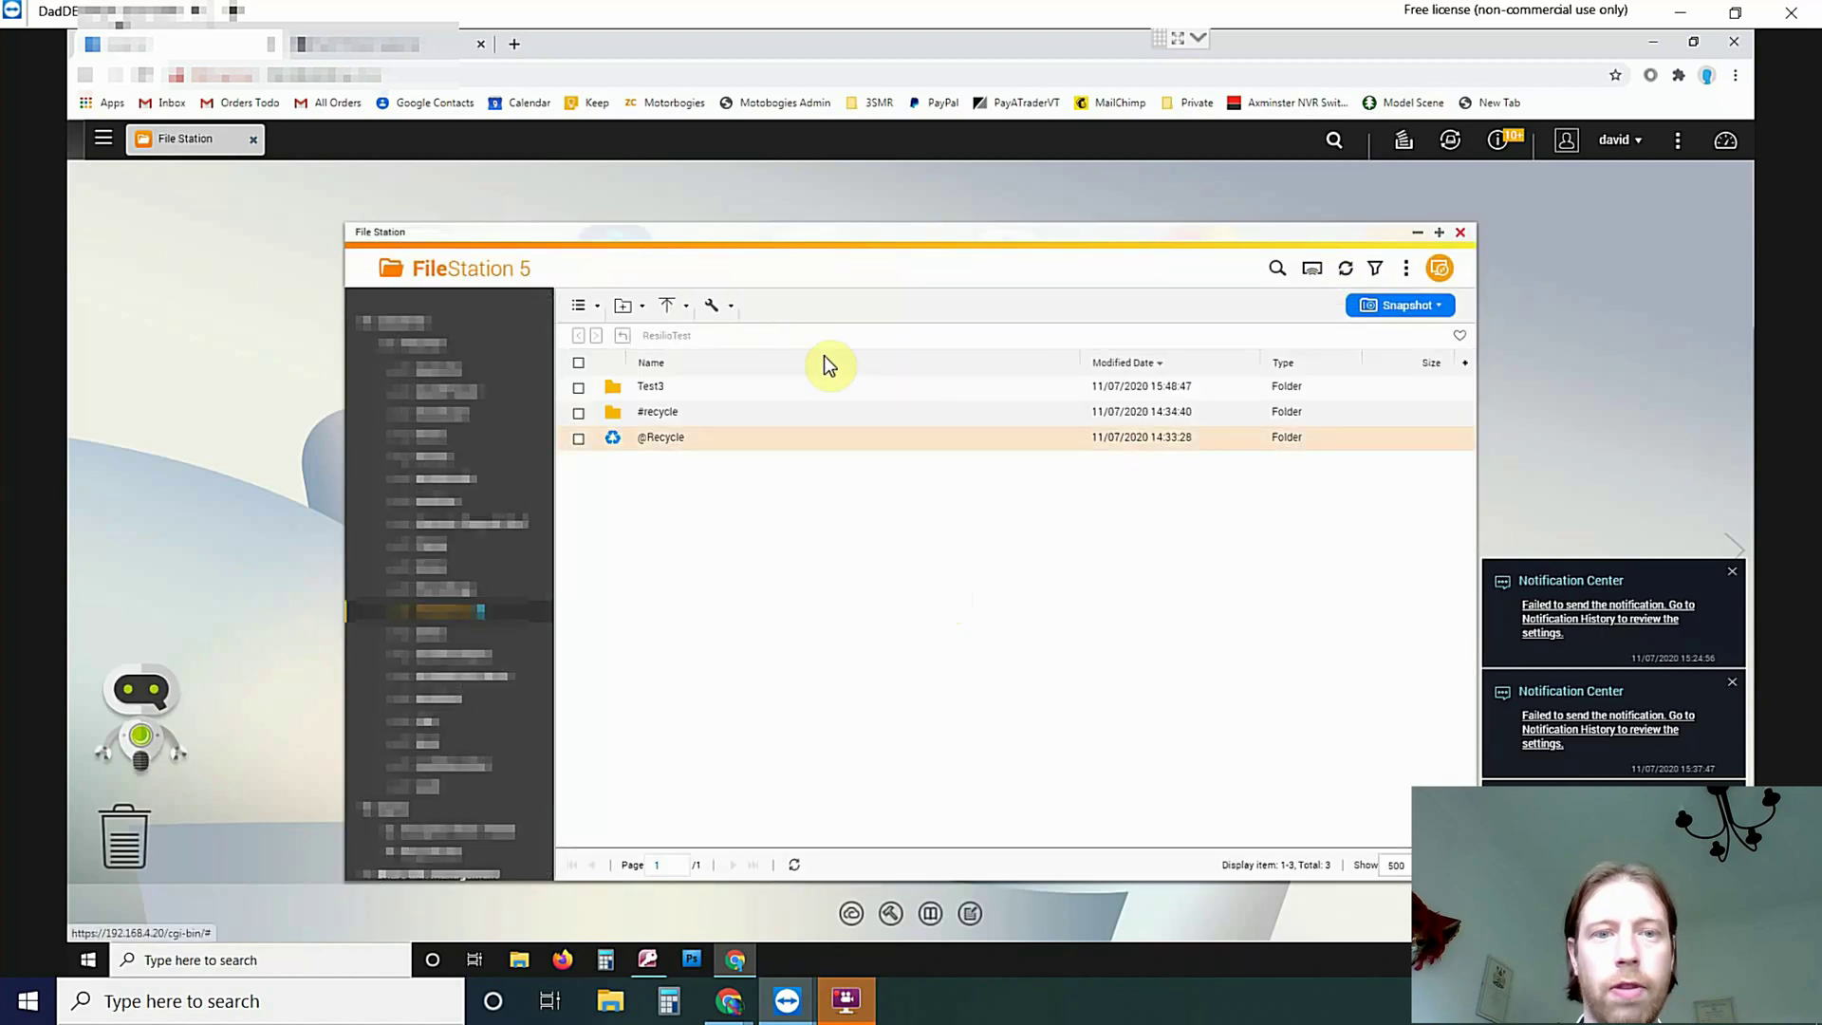
pyautogui.click(670, 389)
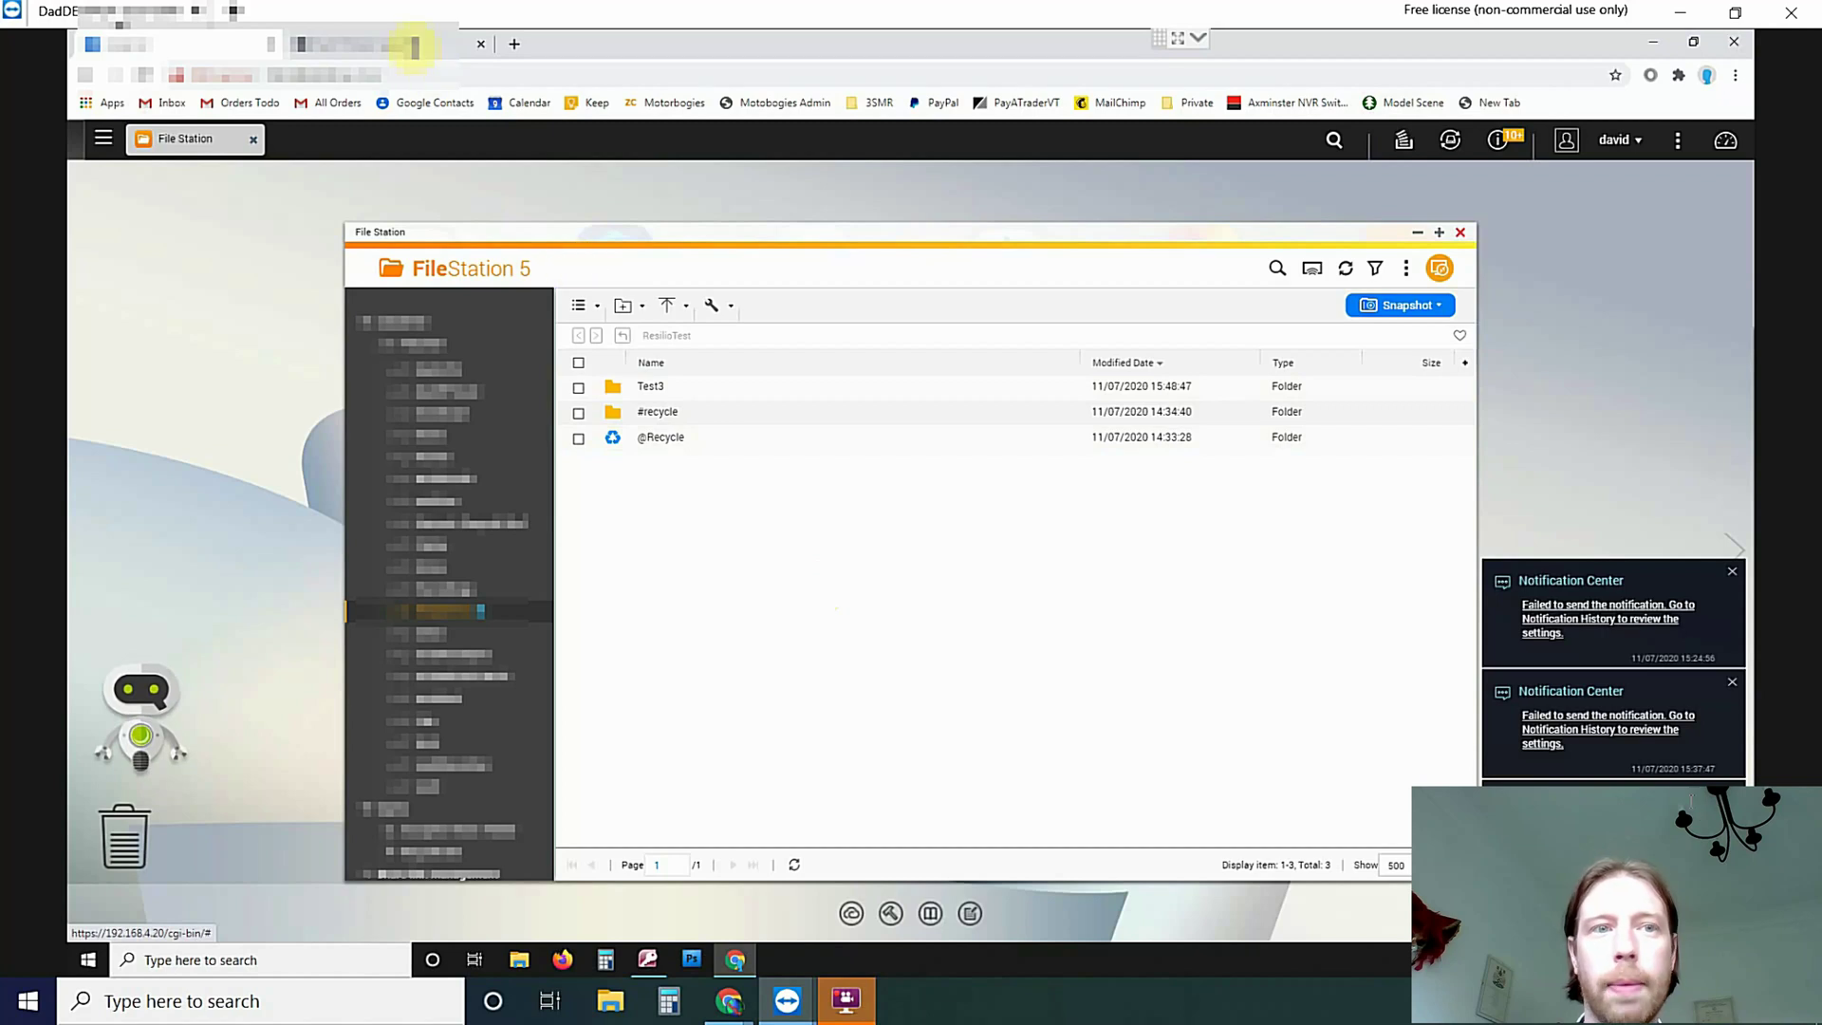
pyautogui.click(407, 45)
# Check Resilio Sync's general preferences, then open the ResilioTest folder's options menu
pyautogui.click(1402, 334)
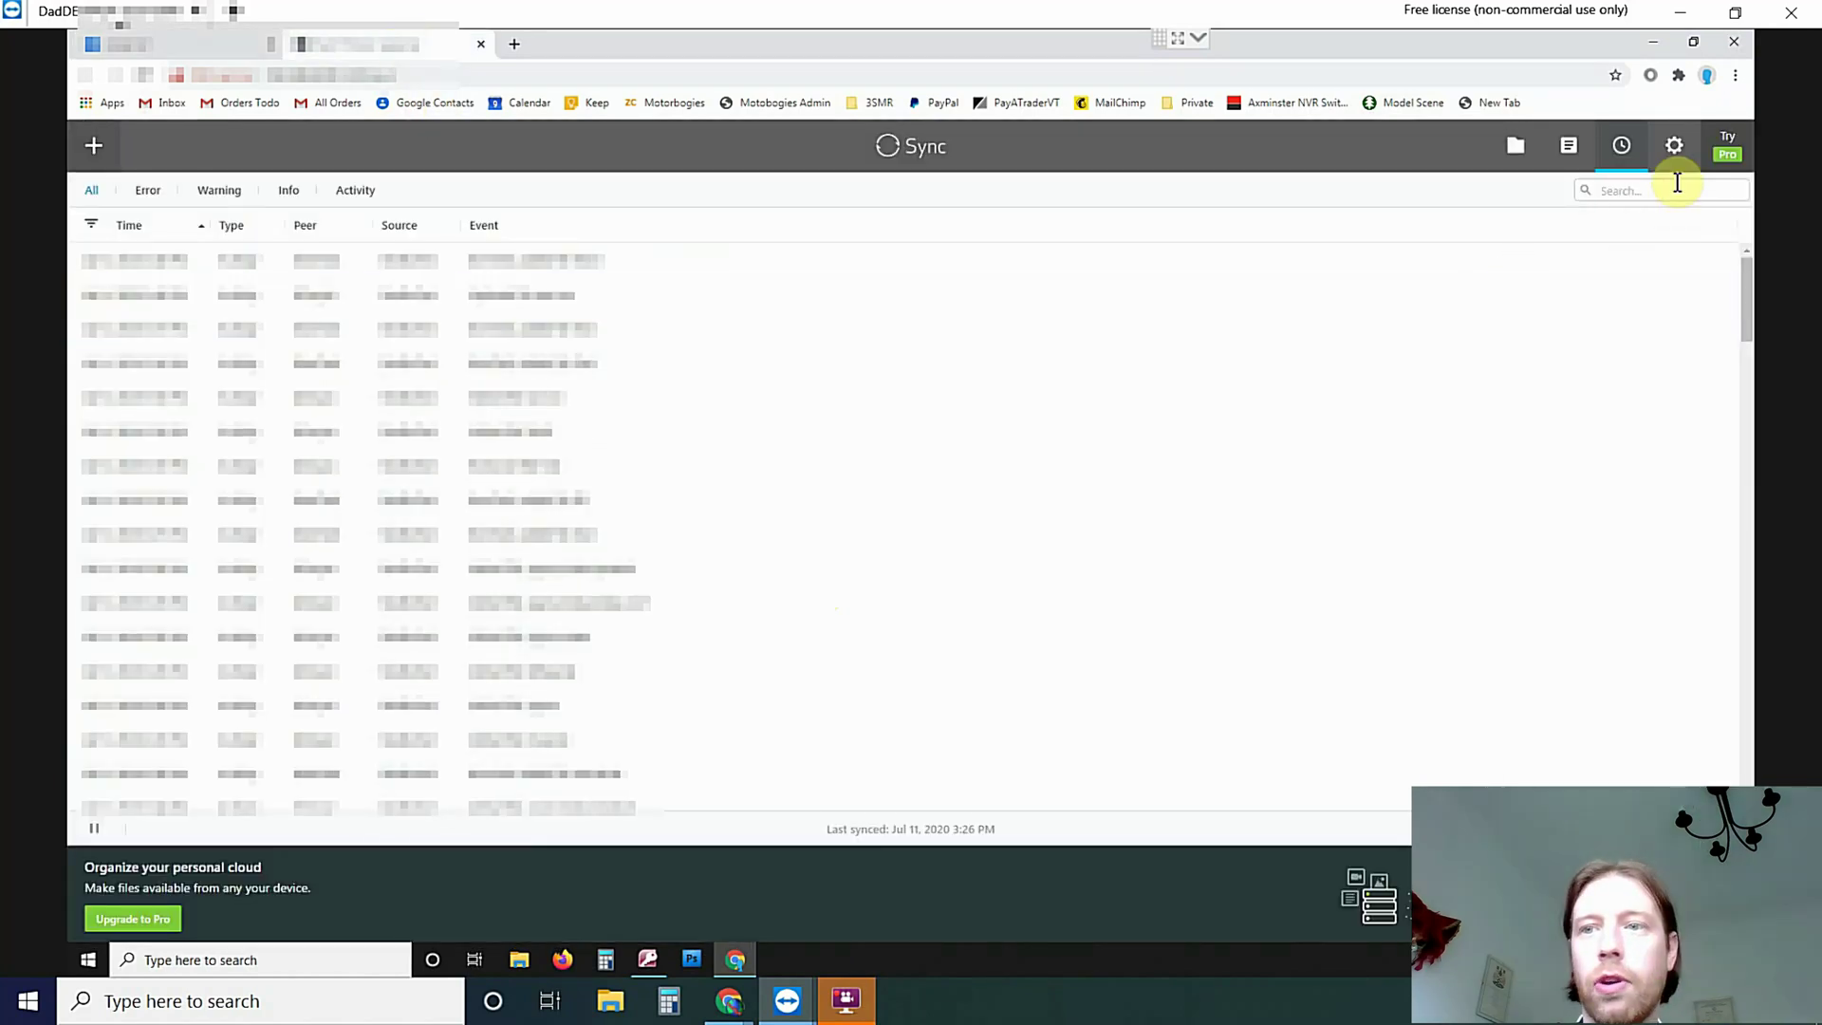
pyautogui.click(1673, 152)
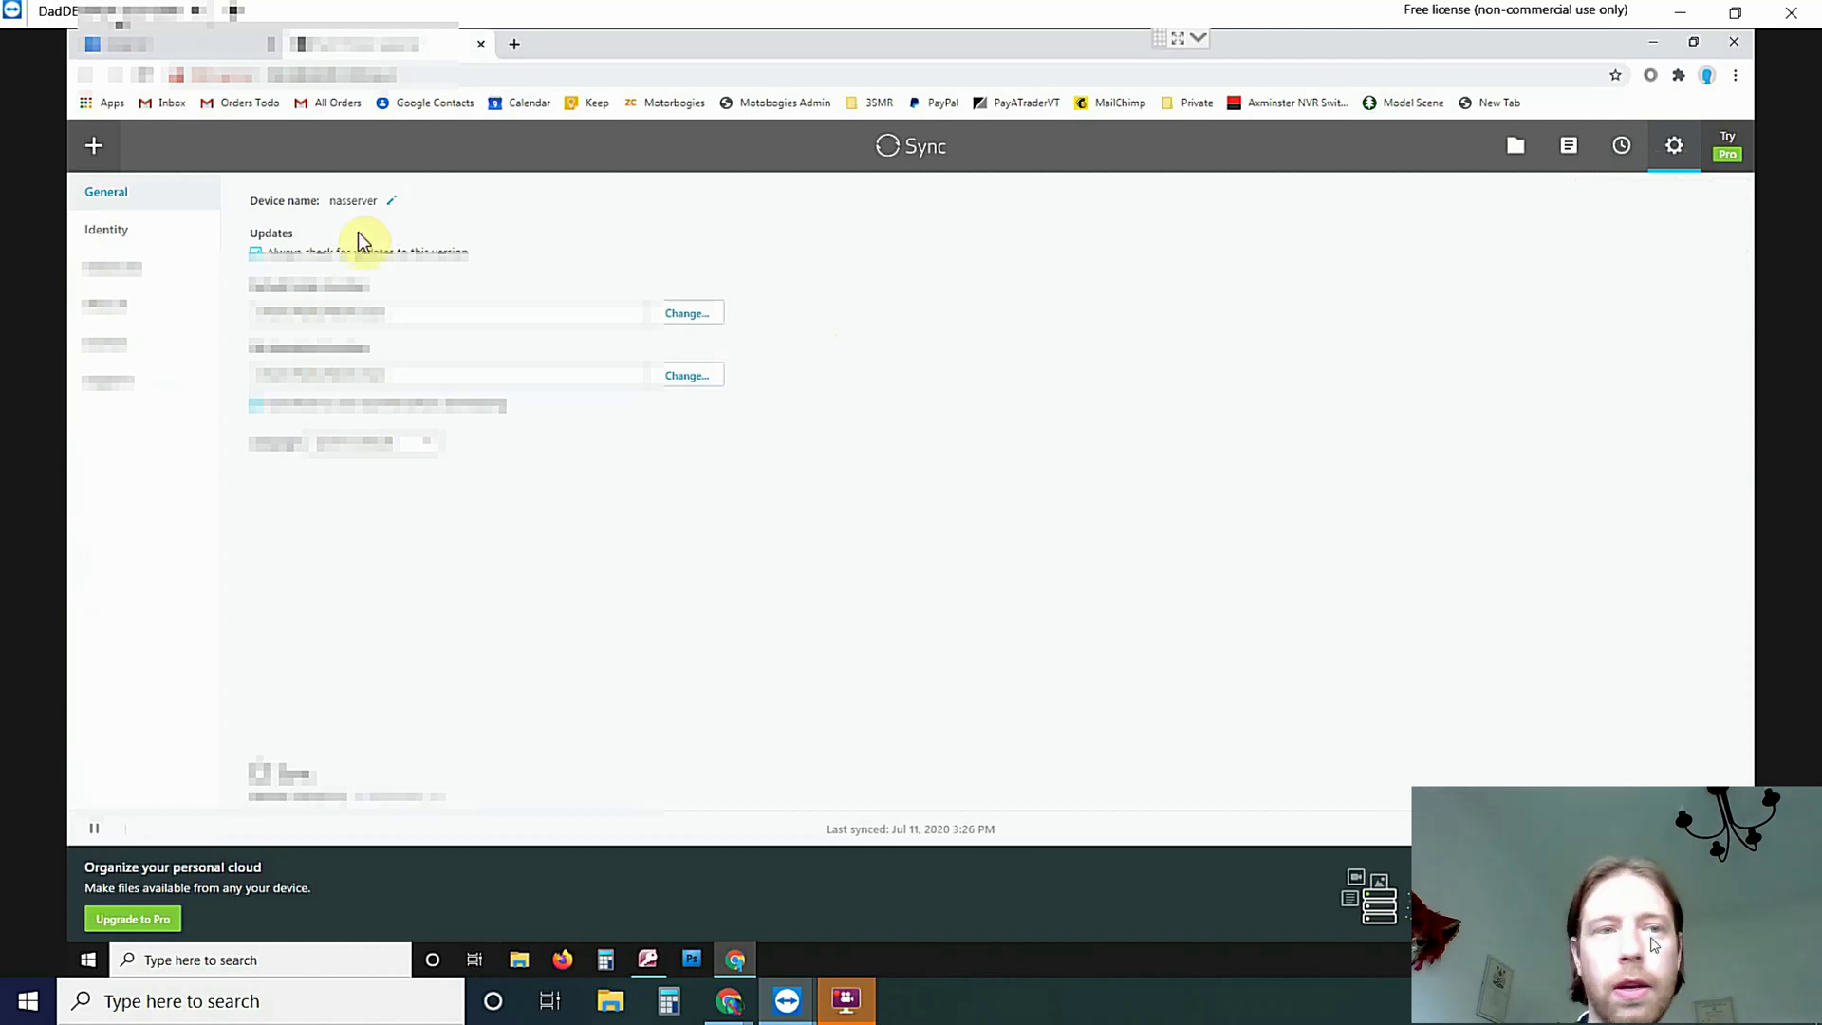
pyautogui.click(1516, 147)
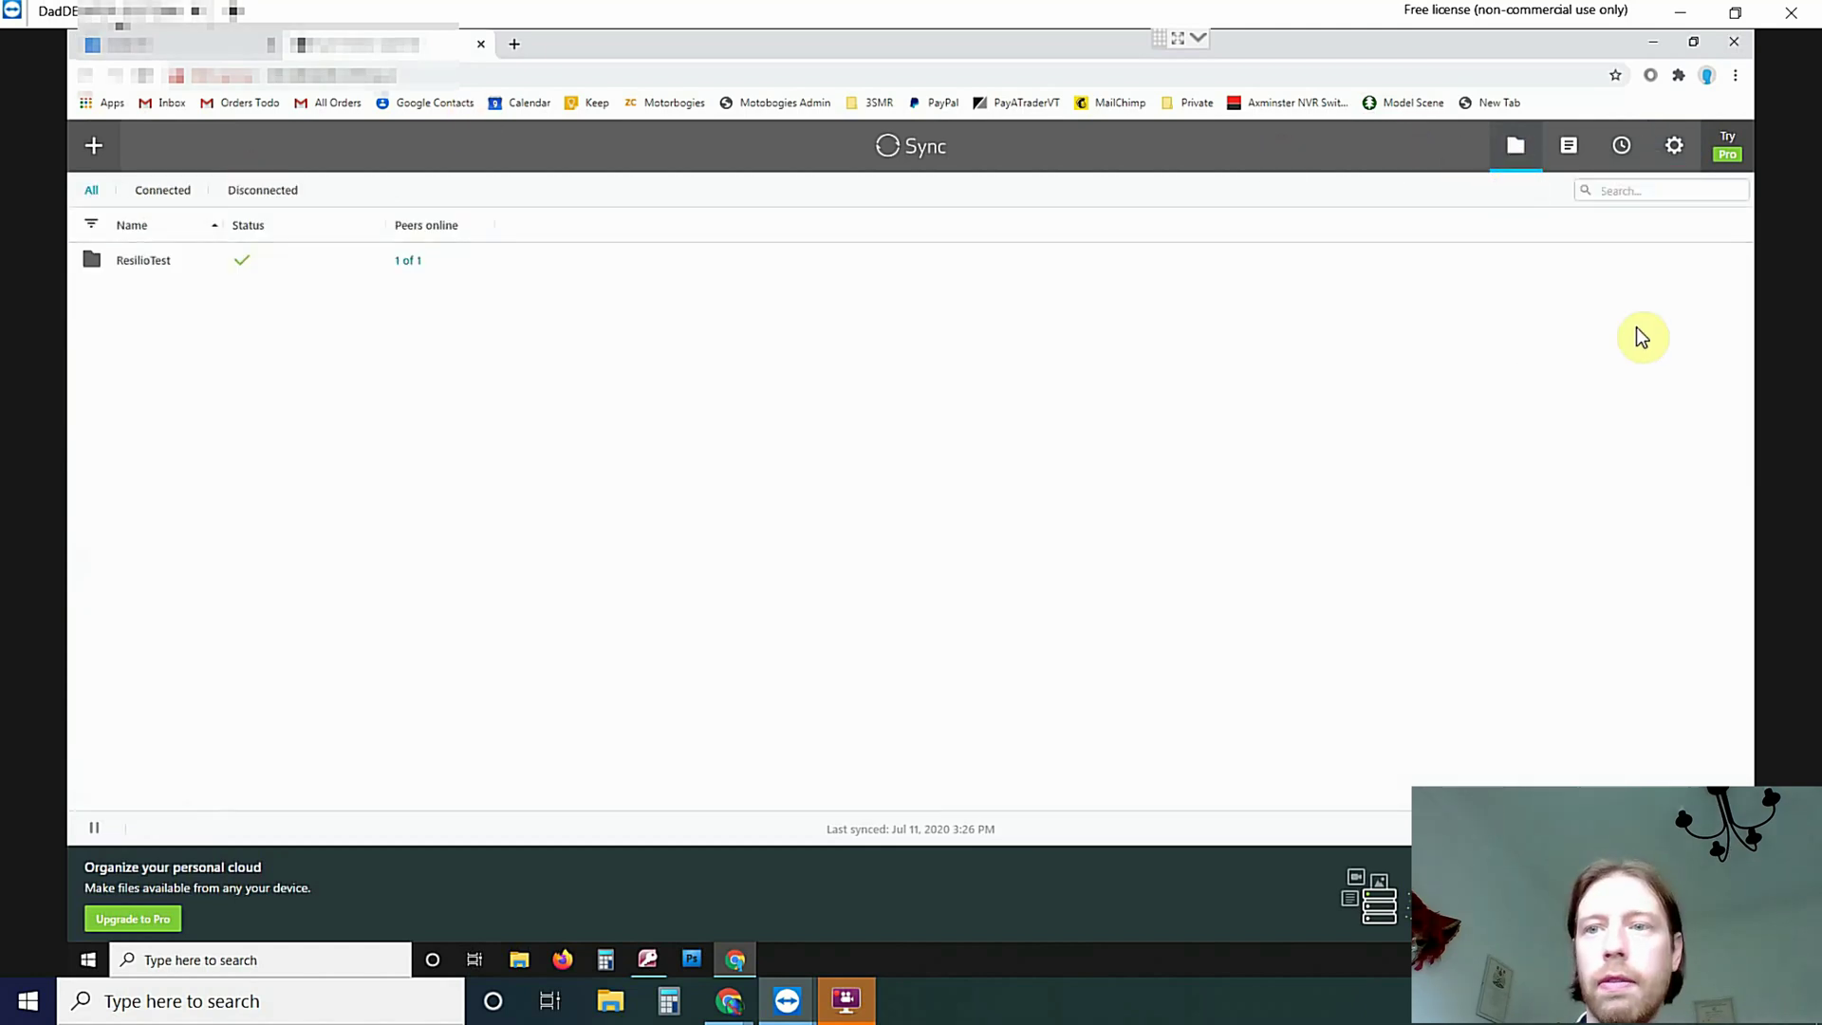
pyautogui.click(1722, 262)
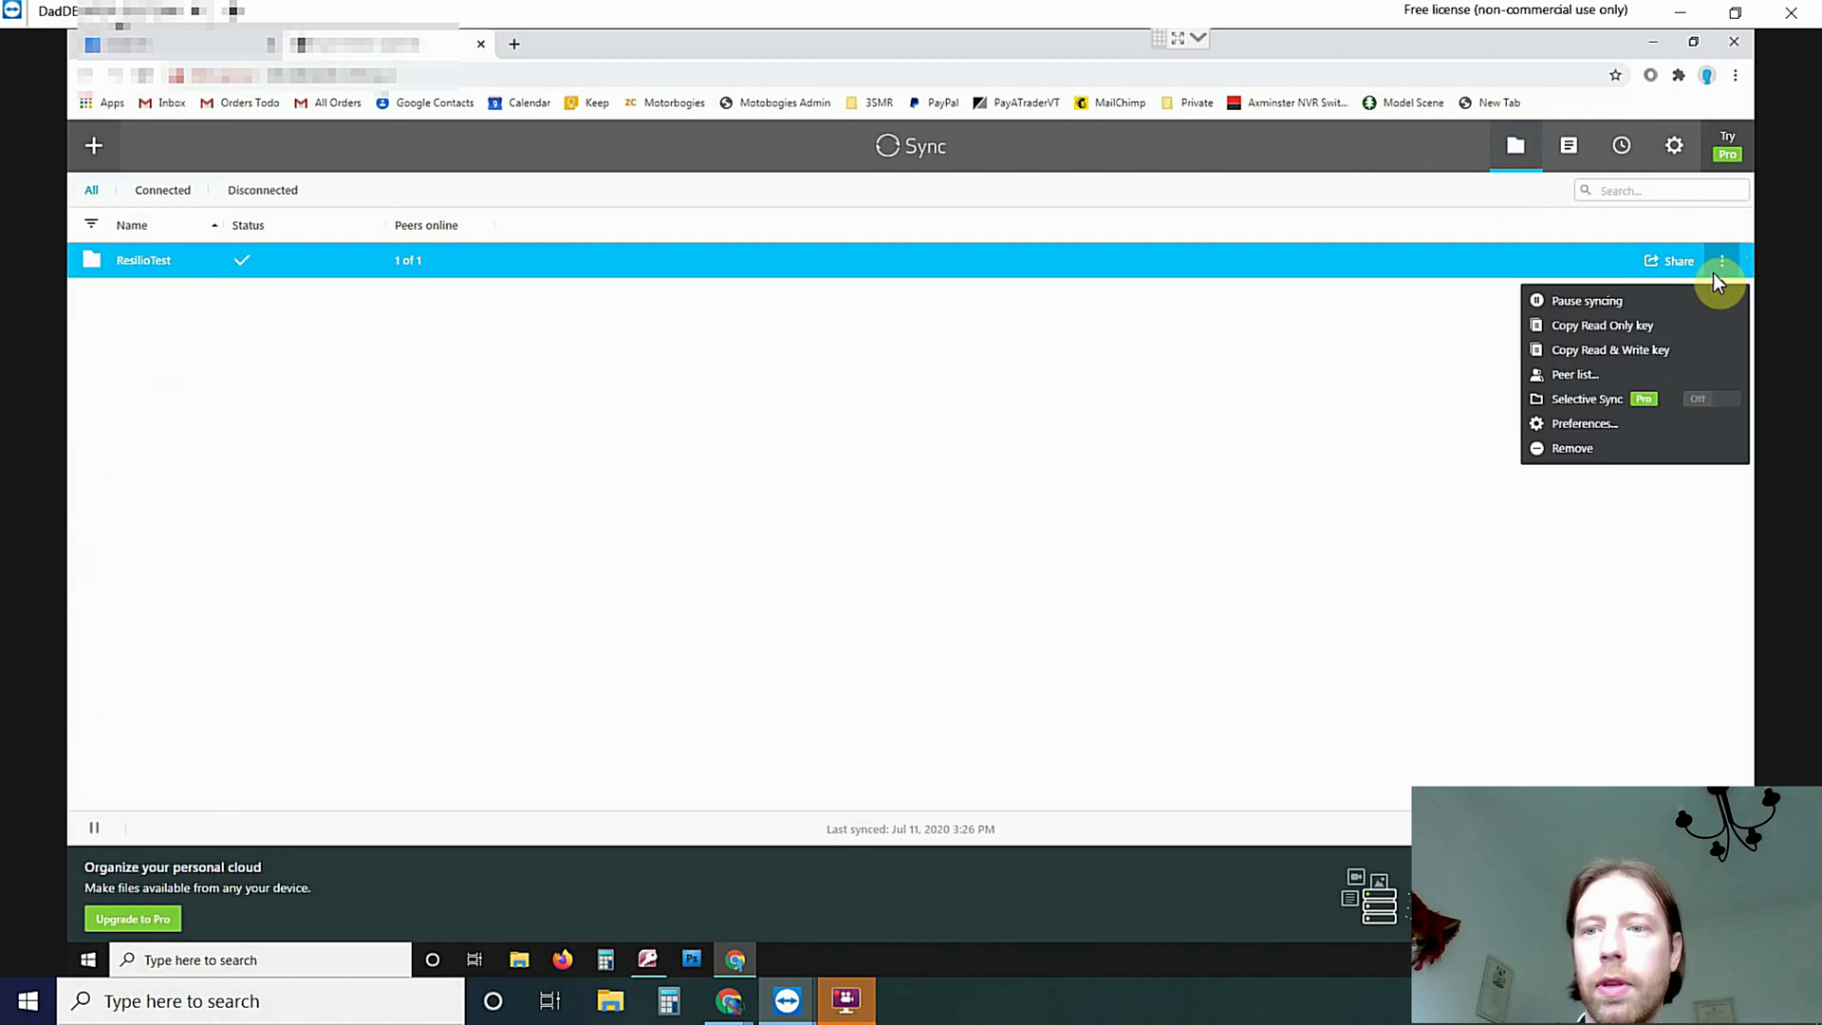
# Open ResilioTest's Preferences and enable Use predefined hosts to start entering a host
pyautogui.click(1594, 424)
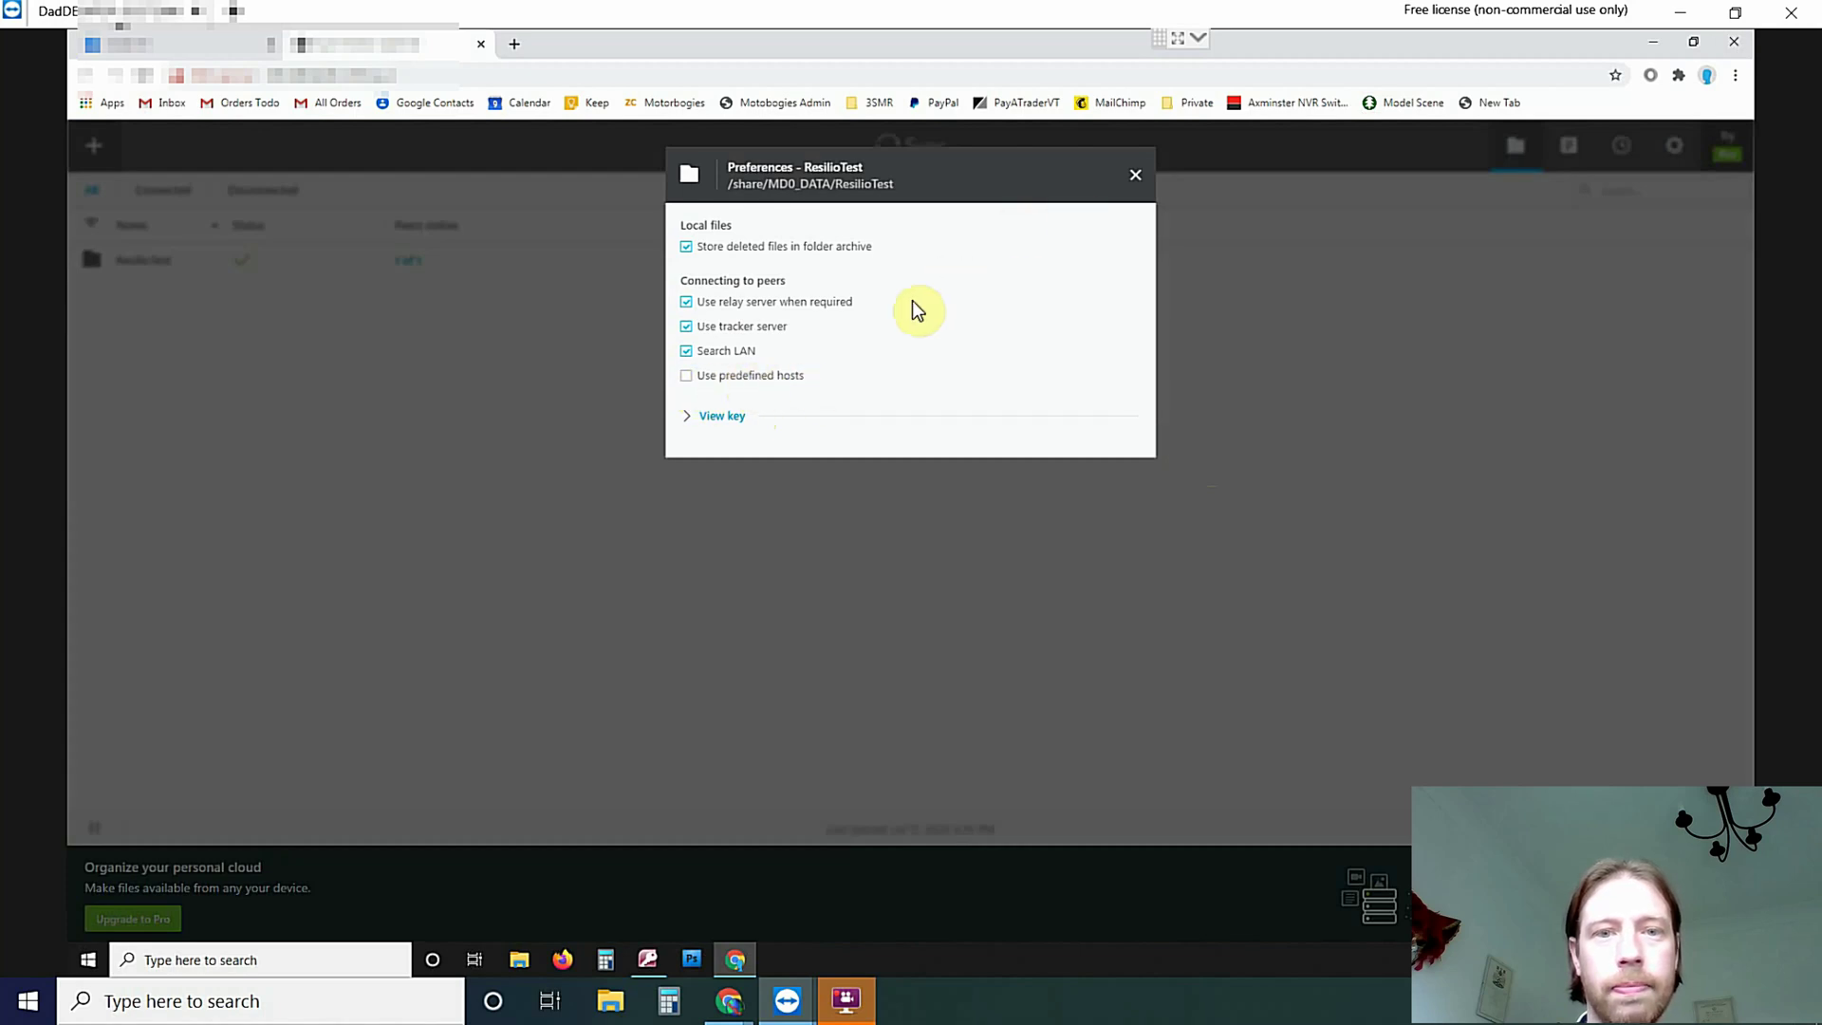
pyautogui.click(686, 376)
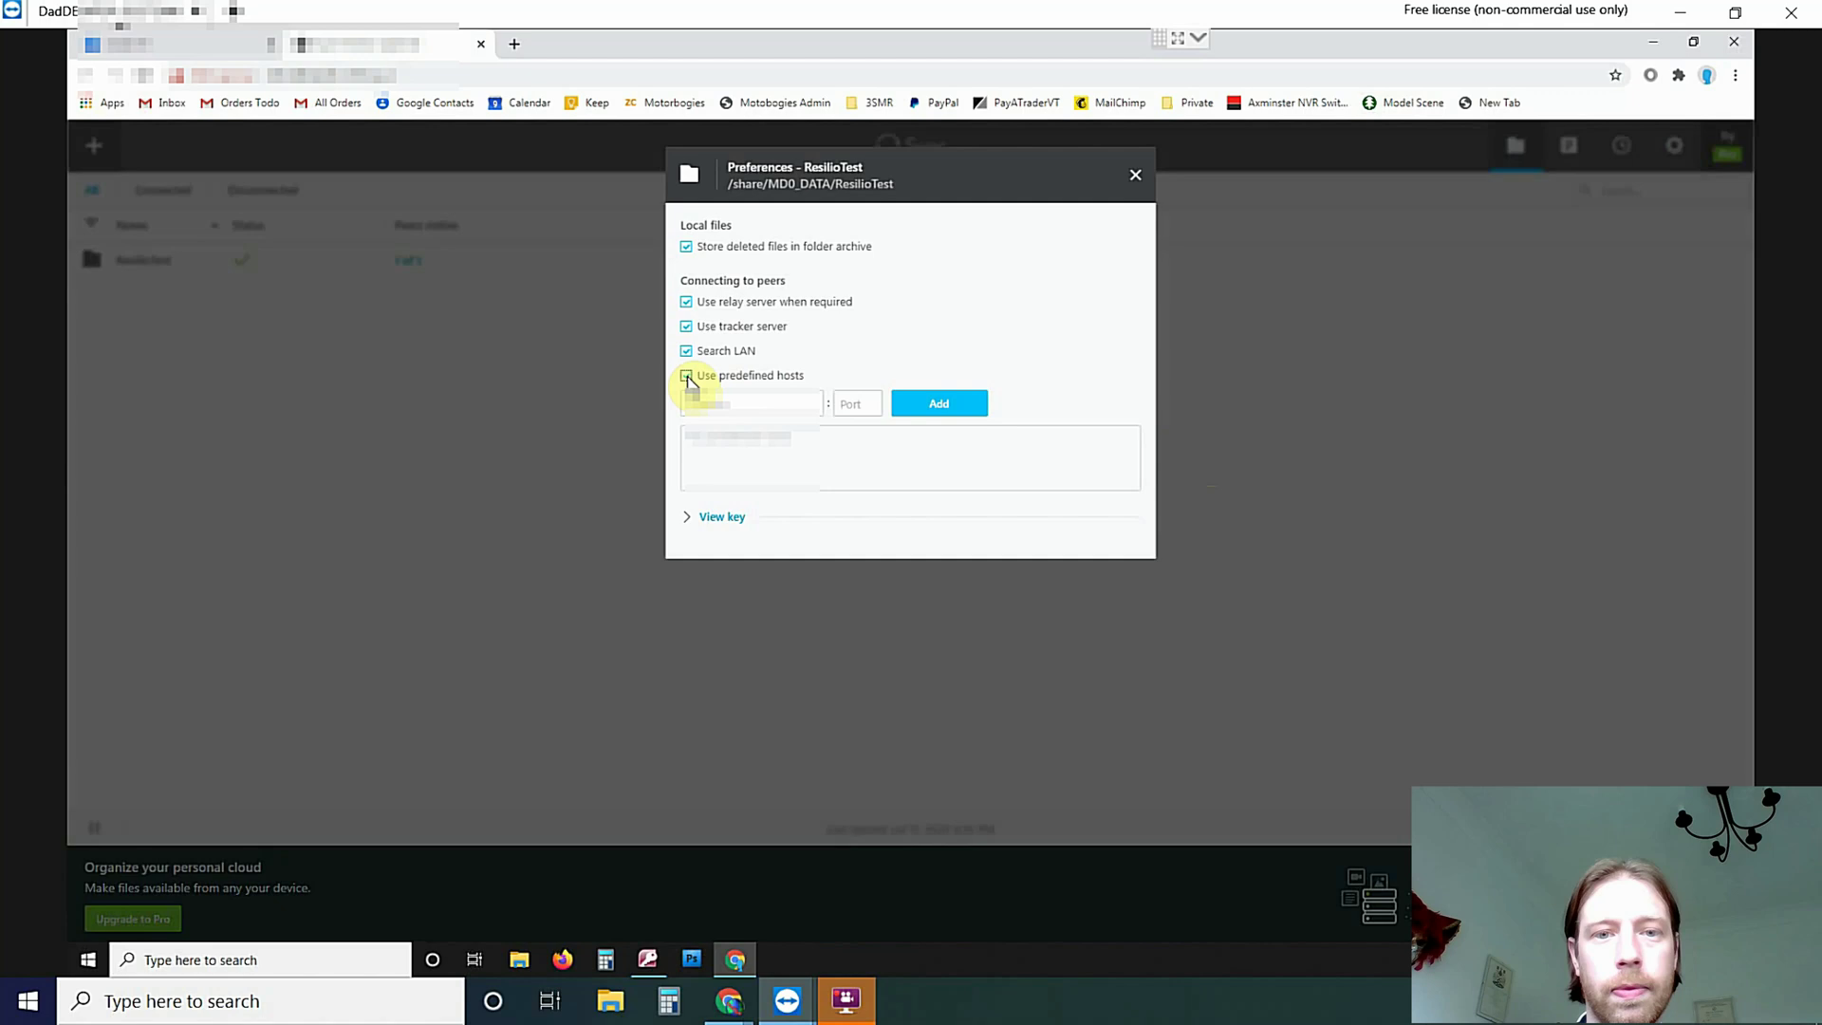
pyautogui.click(775, 405)
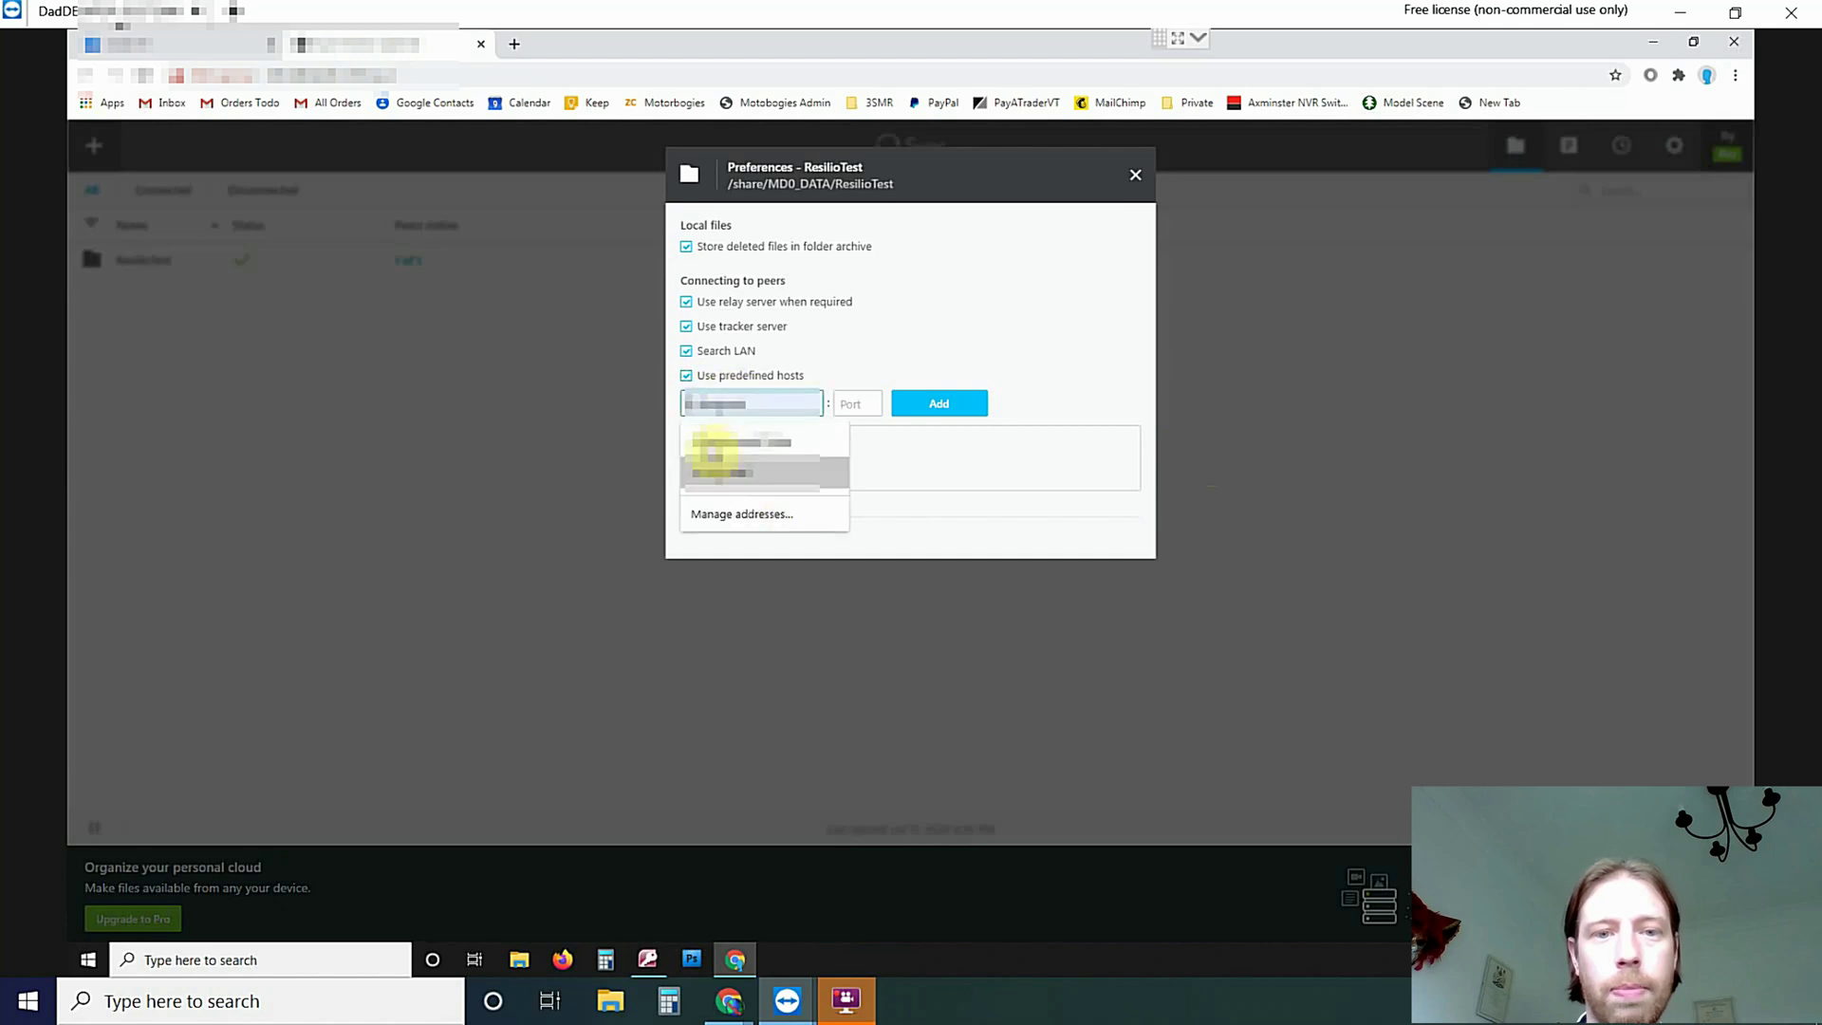